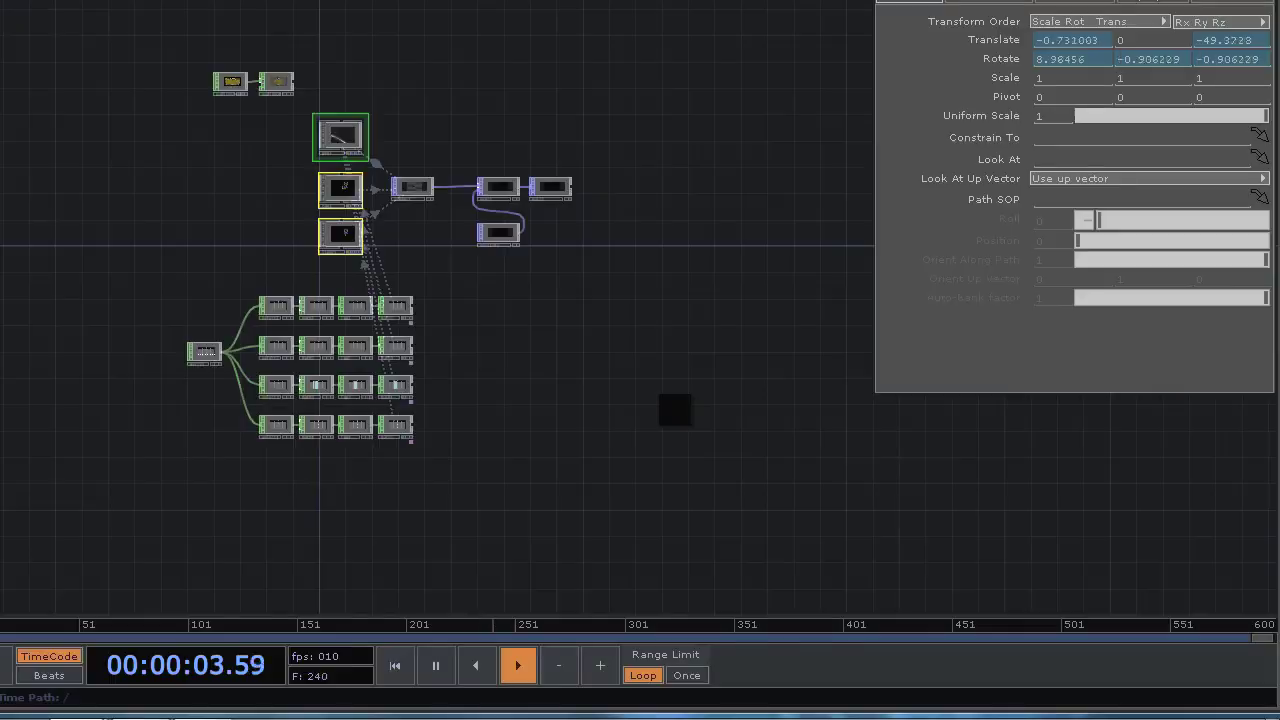
# Delete all operators in the project1 network and disable the Monitor 2 output in the window placement settings
pyautogui.moveTo(272, 92); pyautogui.dragTo(692, 507)
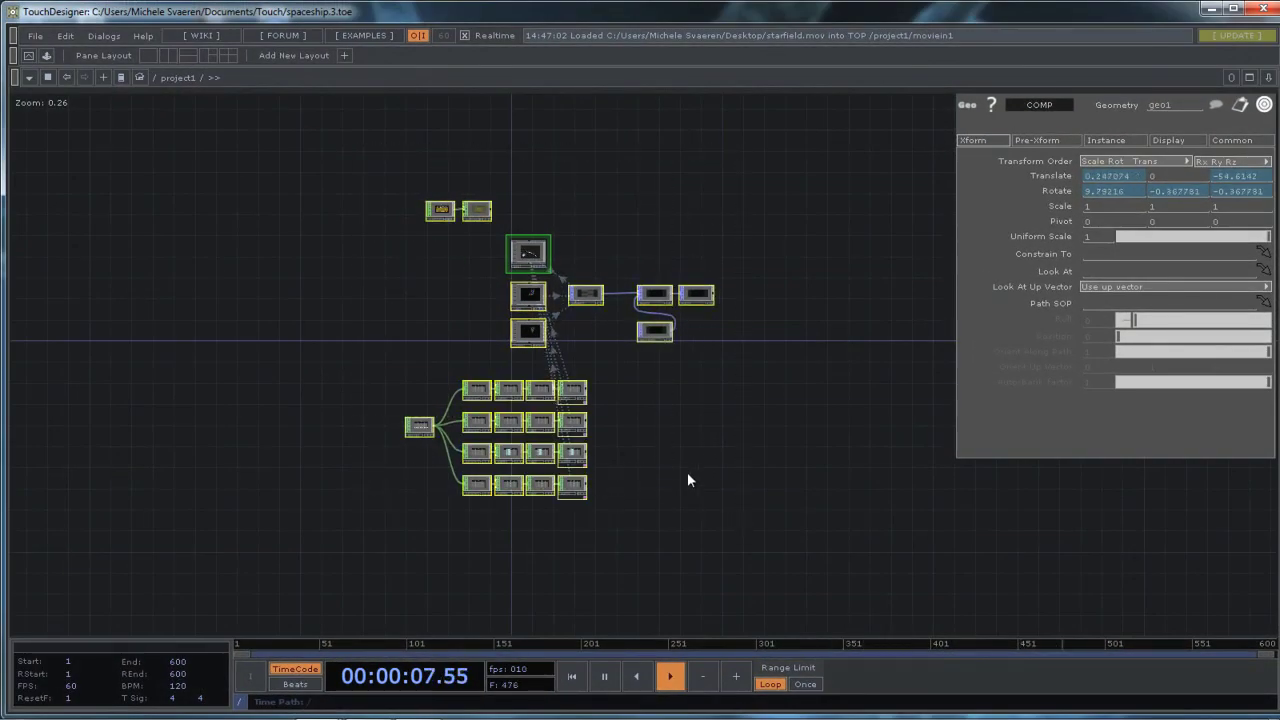
pyautogui.press('Delete')
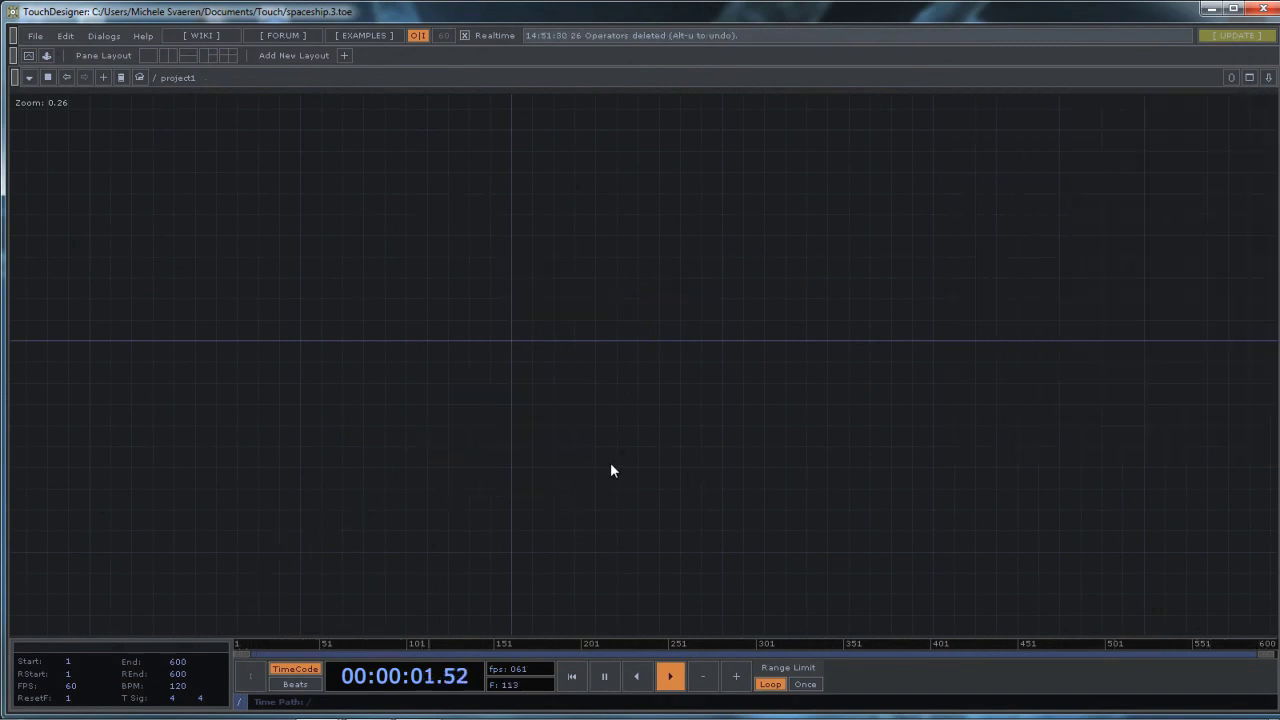
pyautogui.hotkey('alt', 'w')
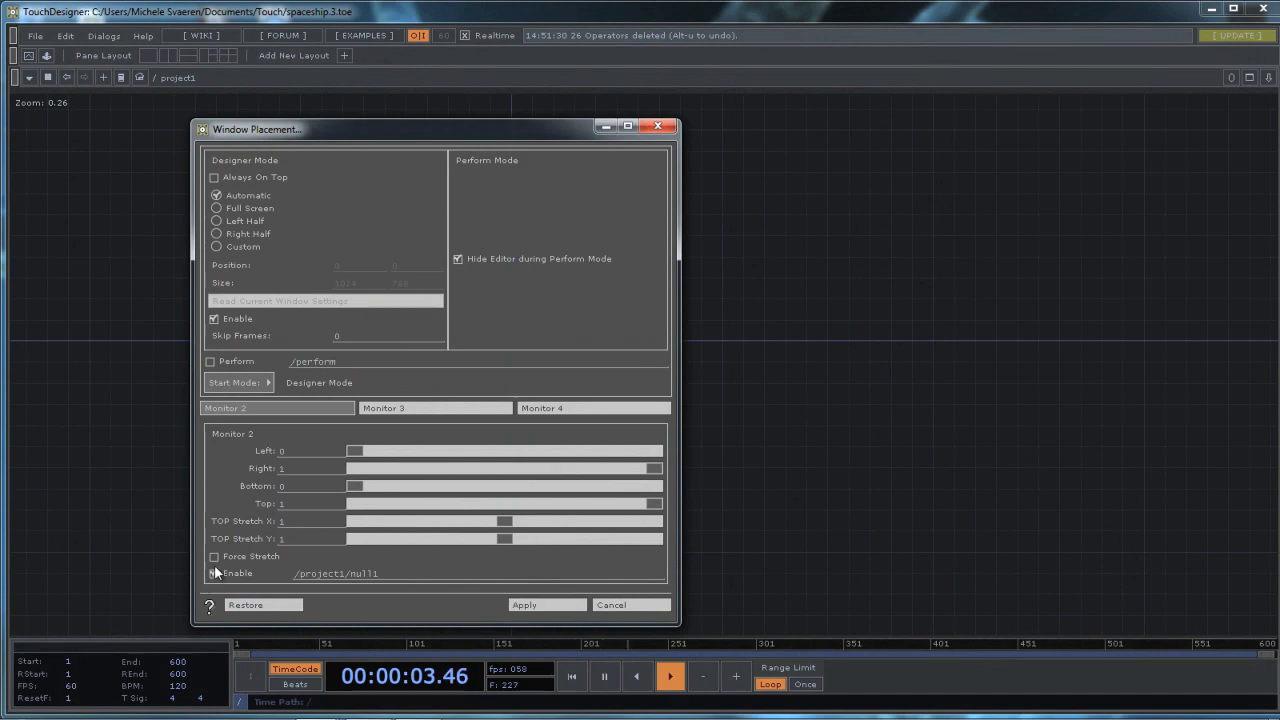
pyautogui.click(657, 126)
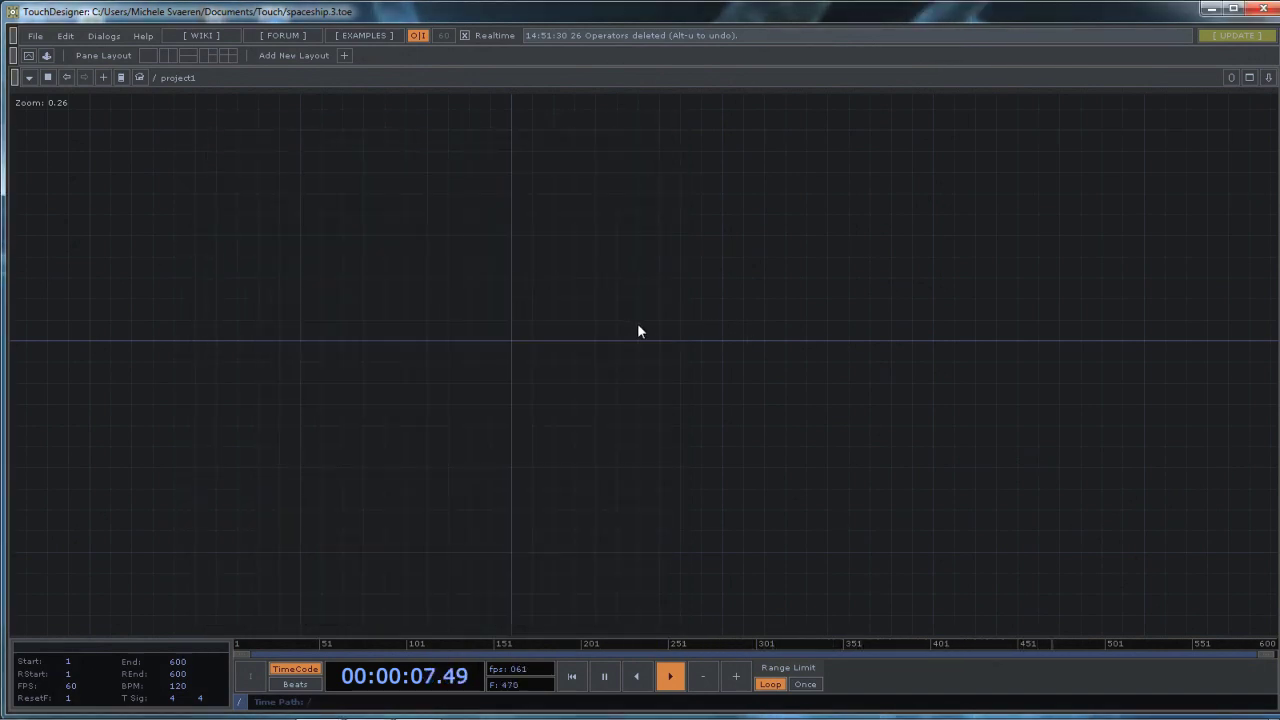
# Add a Geometry COMP to the empty project1 network
pyautogui.press('Tab')
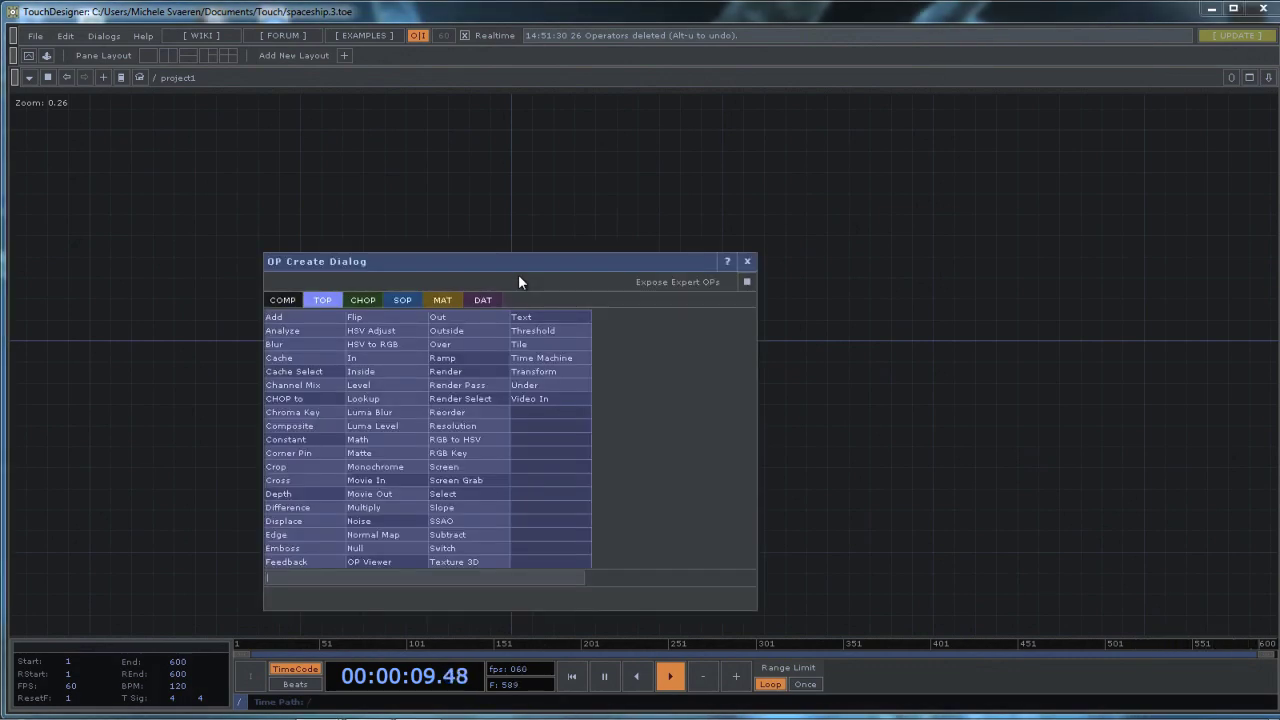
pyautogui.click(284, 300)
pyautogui.click(304, 384)
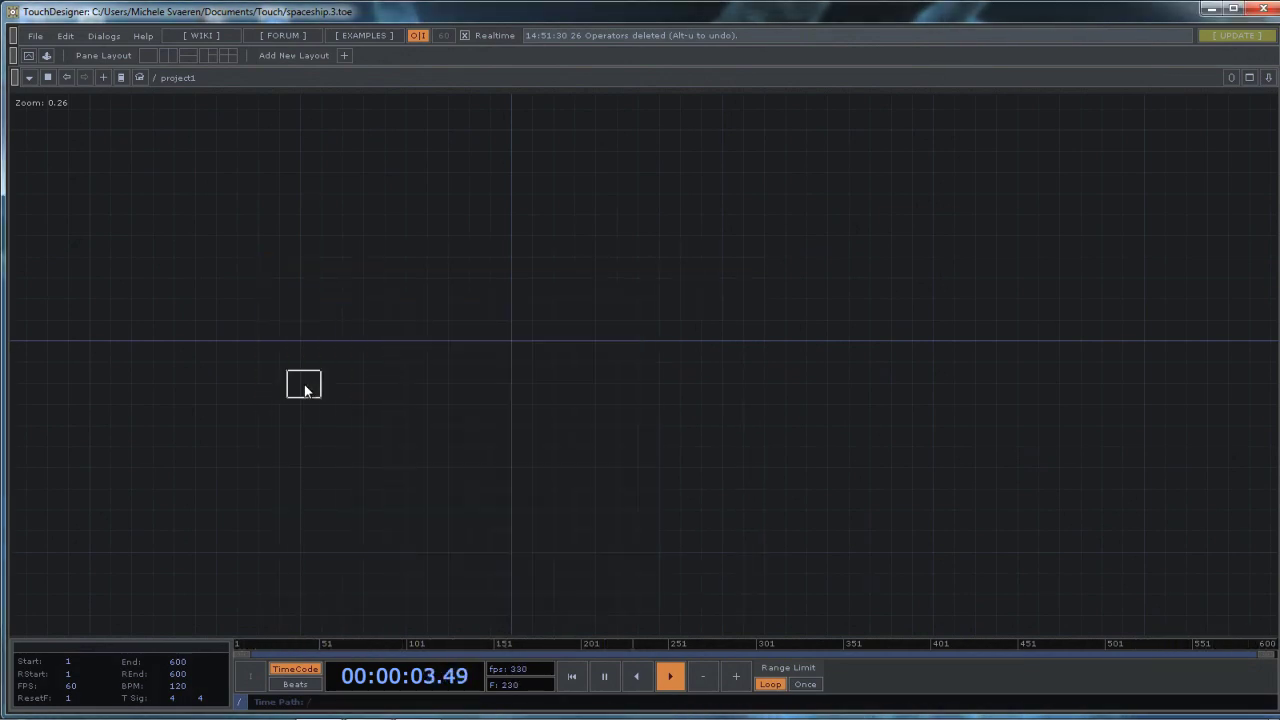
pyautogui.click(497, 268)
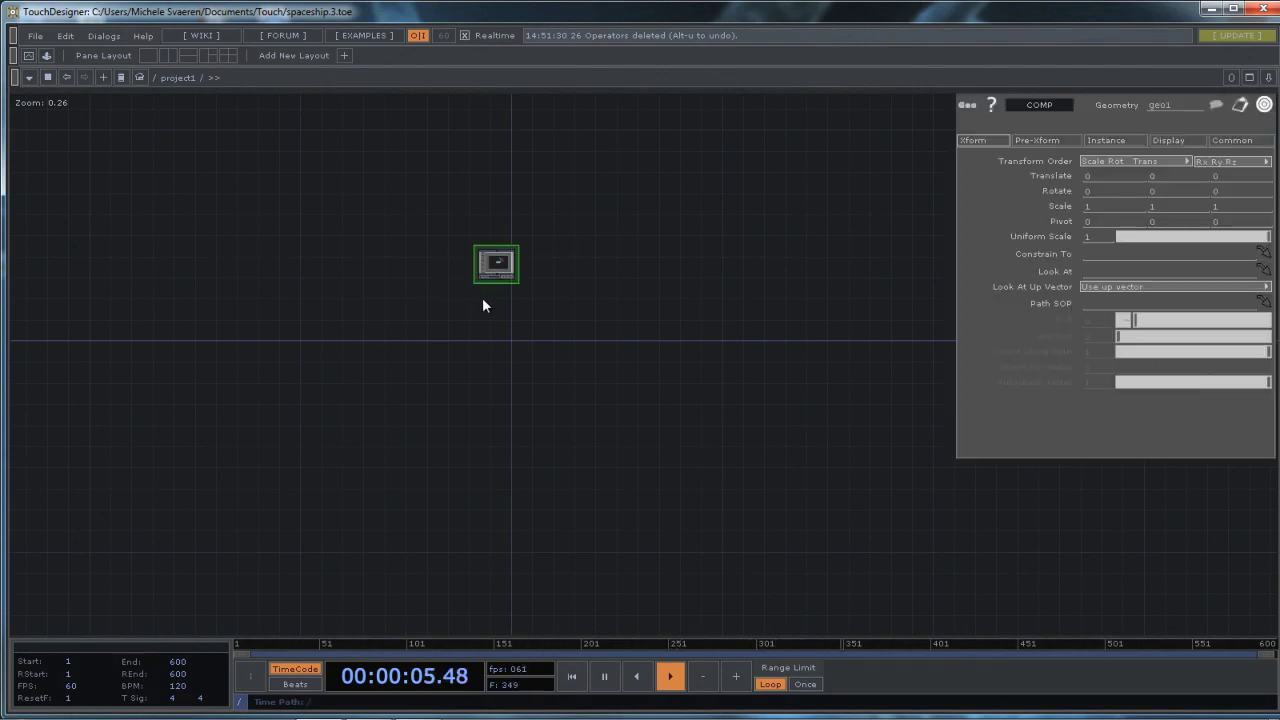
# Add a Camera COMP below the geometry component and a Light COMP below the camera
pyautogui.scroll(3, 482, 297)
pyautogui.press('Tab')
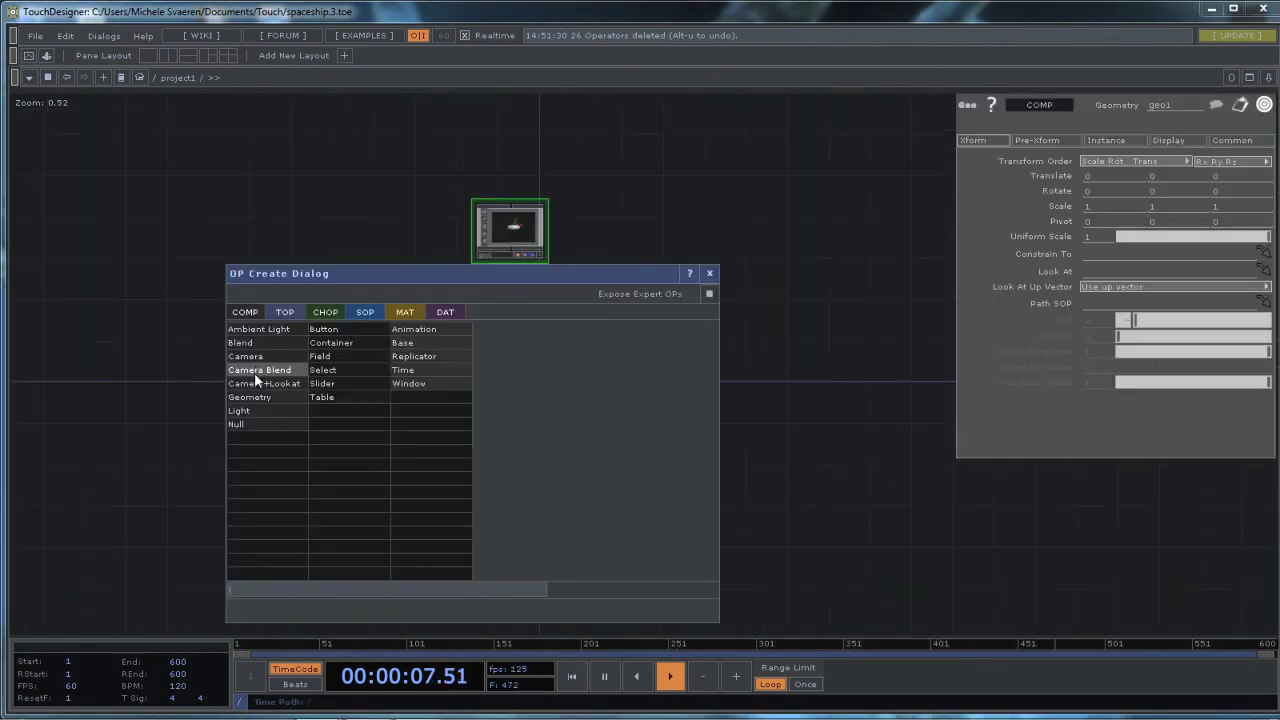
pyautogui.click(256, 370)
pyautogui.click(510, 311)
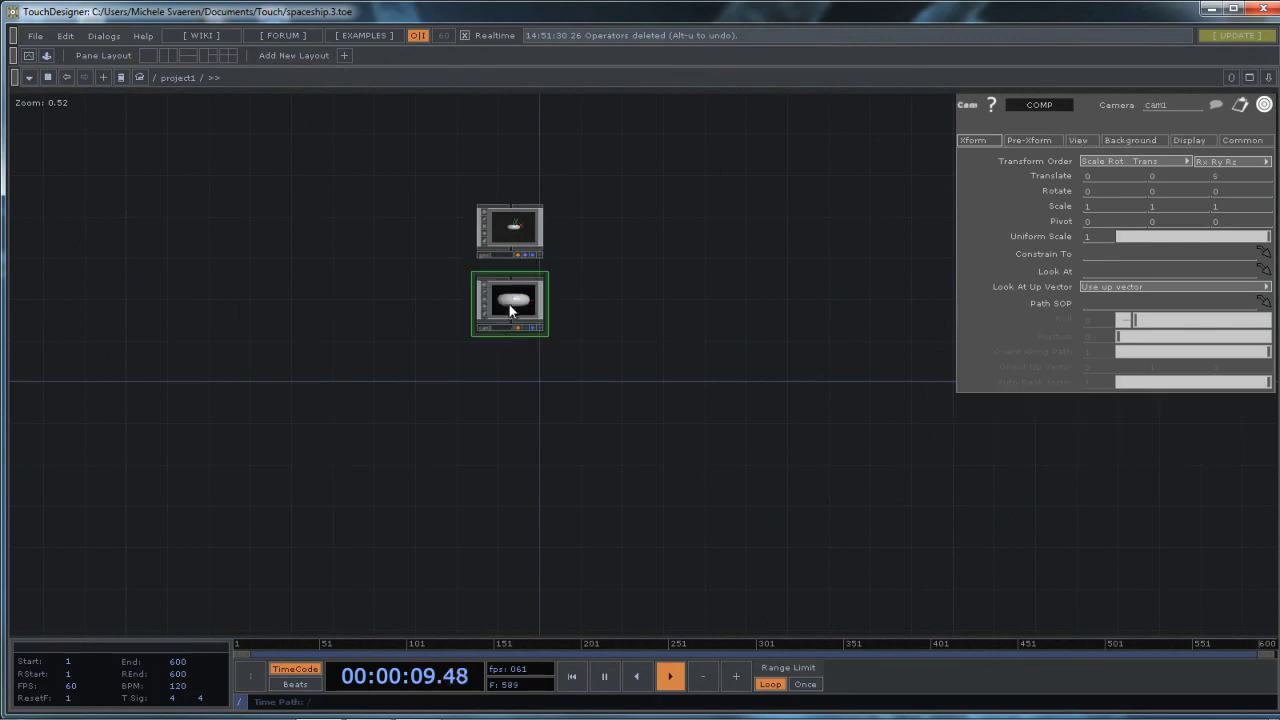
pyautogui.press('Tab')
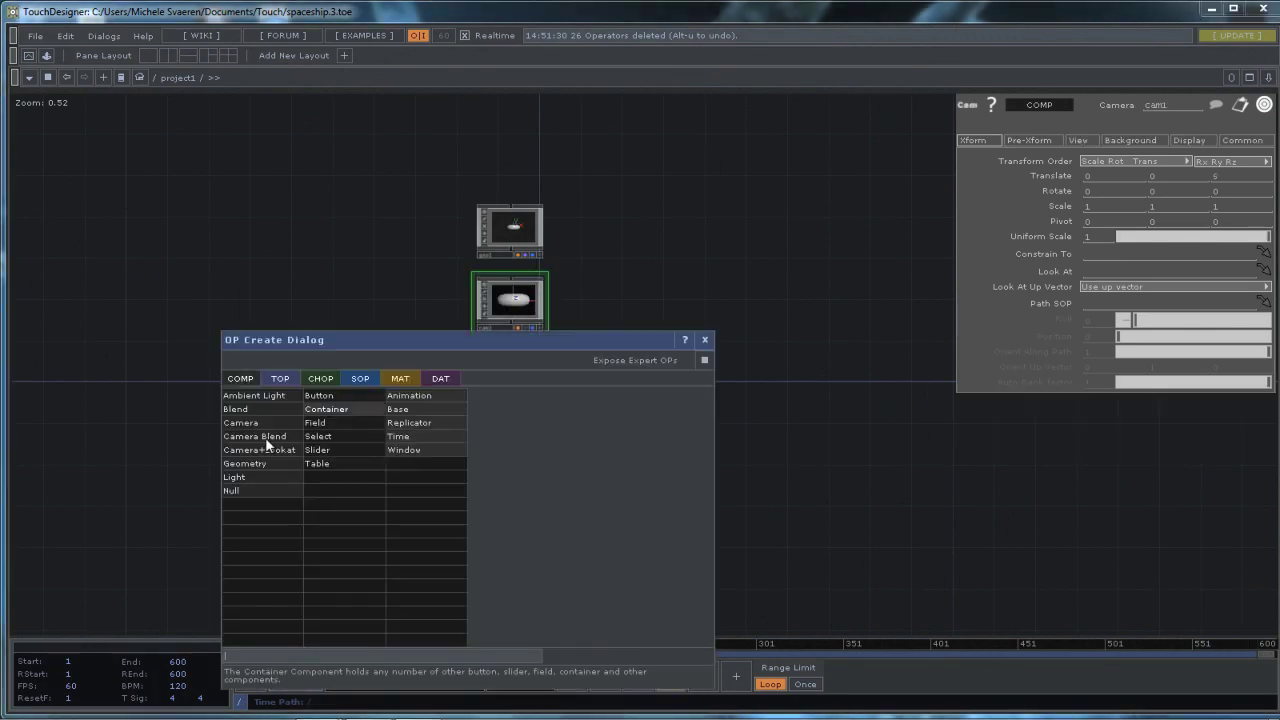
pyautogui.click(240, 477)
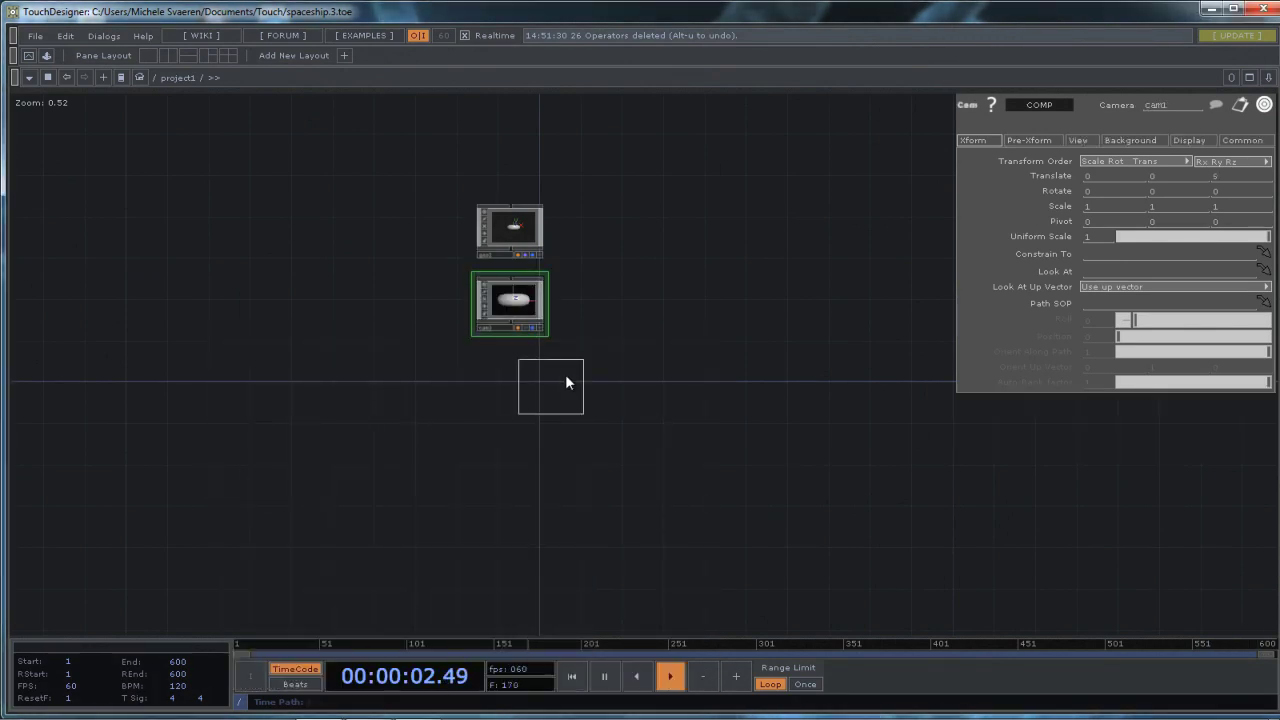
pyautogui.click(508, 379)
# Add a Render TOP beside the geometry, camera and light components
pyautogui.press('Tab')
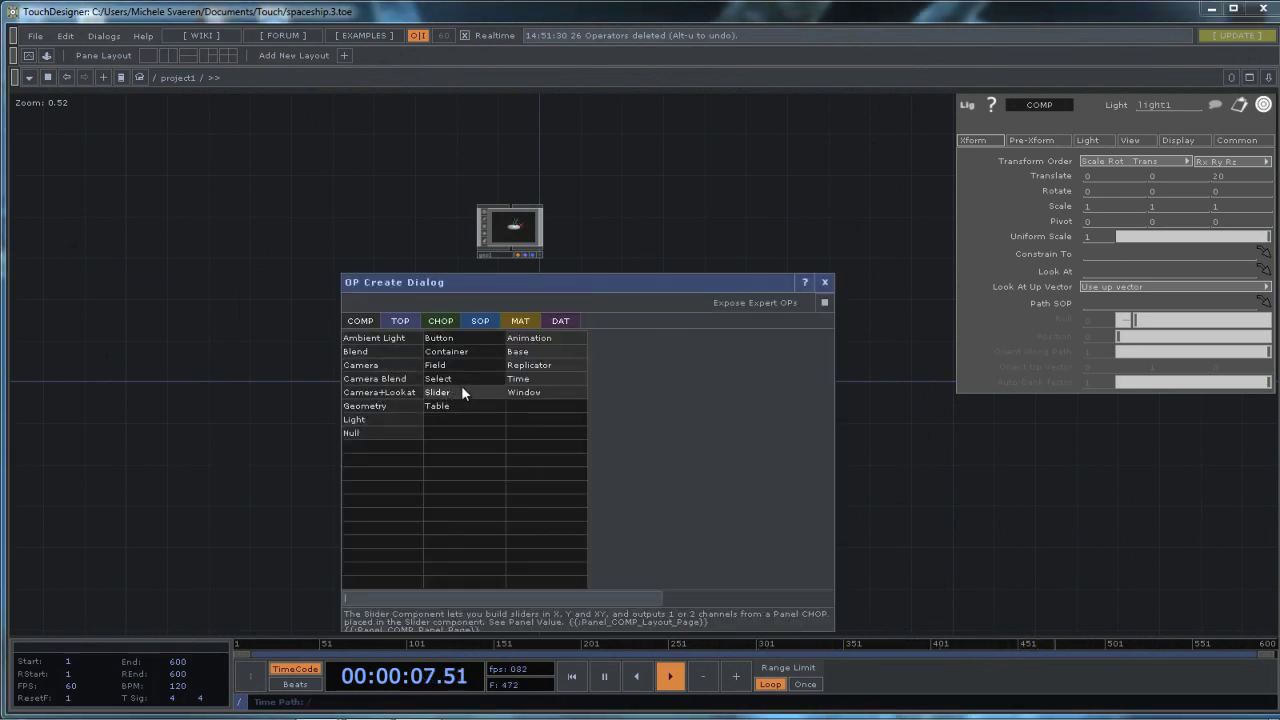
pyautogui.click(405, 321)
pyautogui.press('Escape')
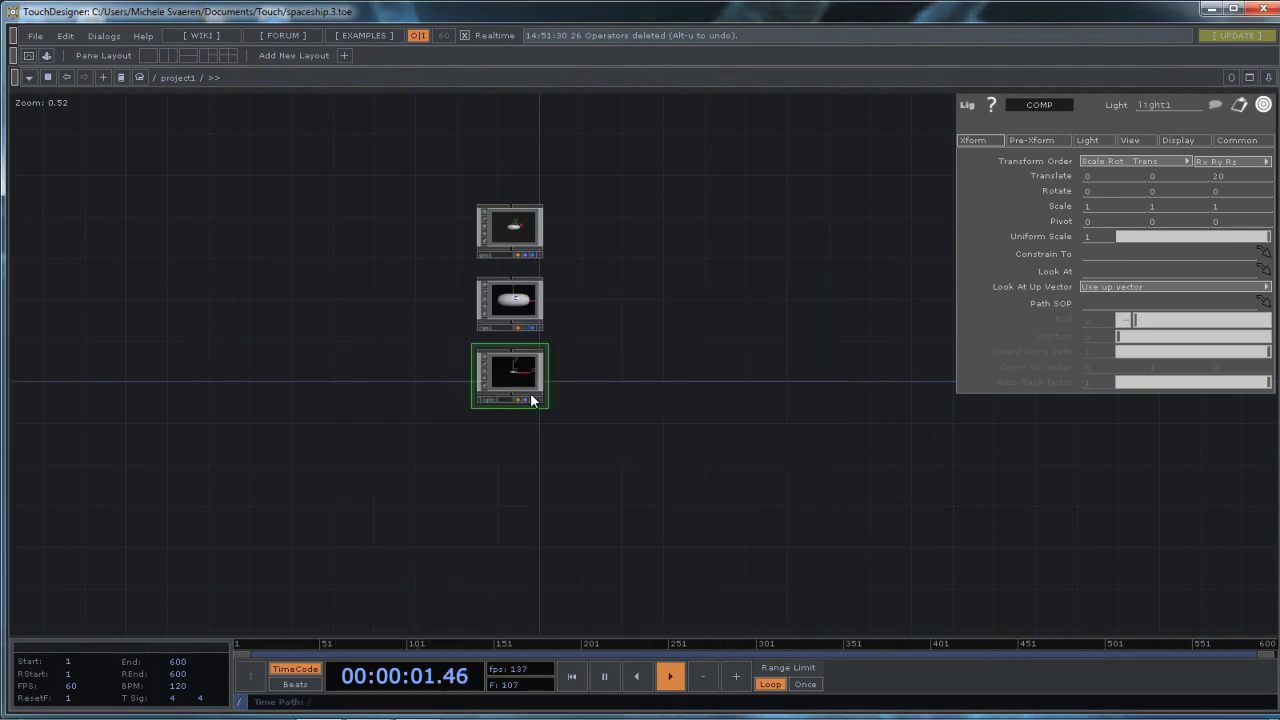
pyautogui.click(638, 314)
pyautogui.scroll(-2, 724, 367)
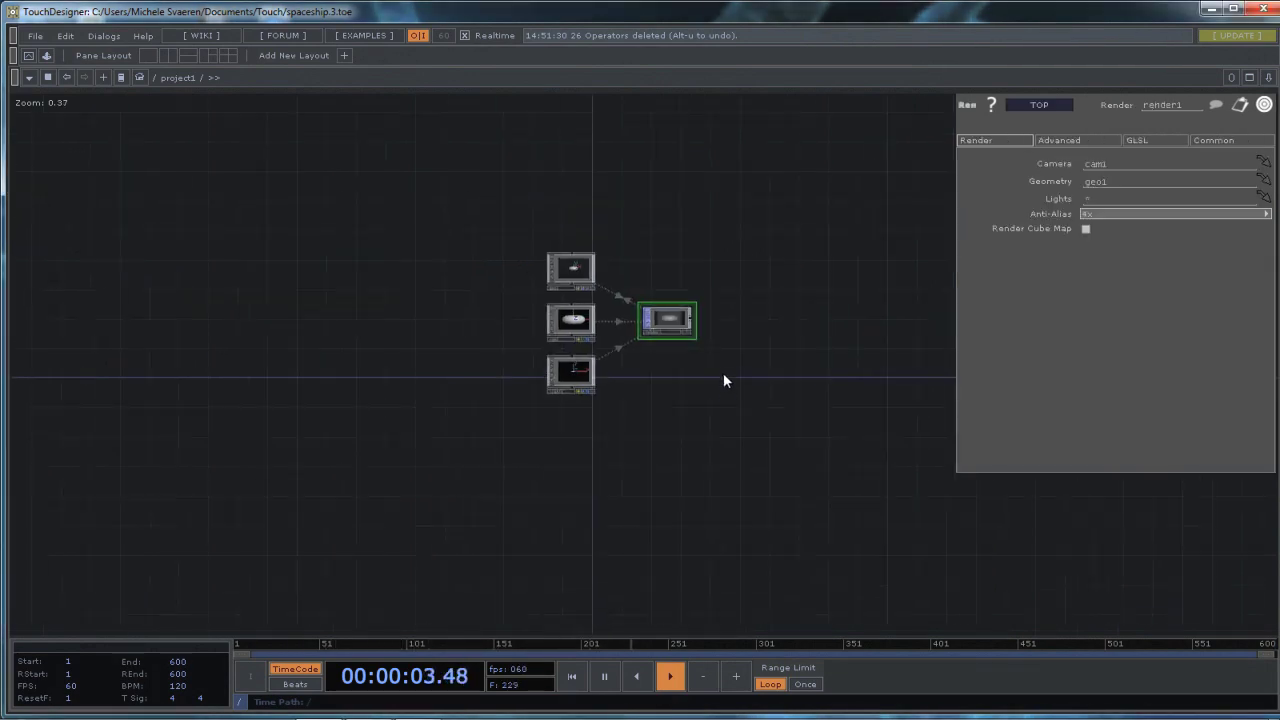
# Append a Null TOP to the output of render1, leaving a wide gap between the two
pyautogui.scroll(2, 555, 375)
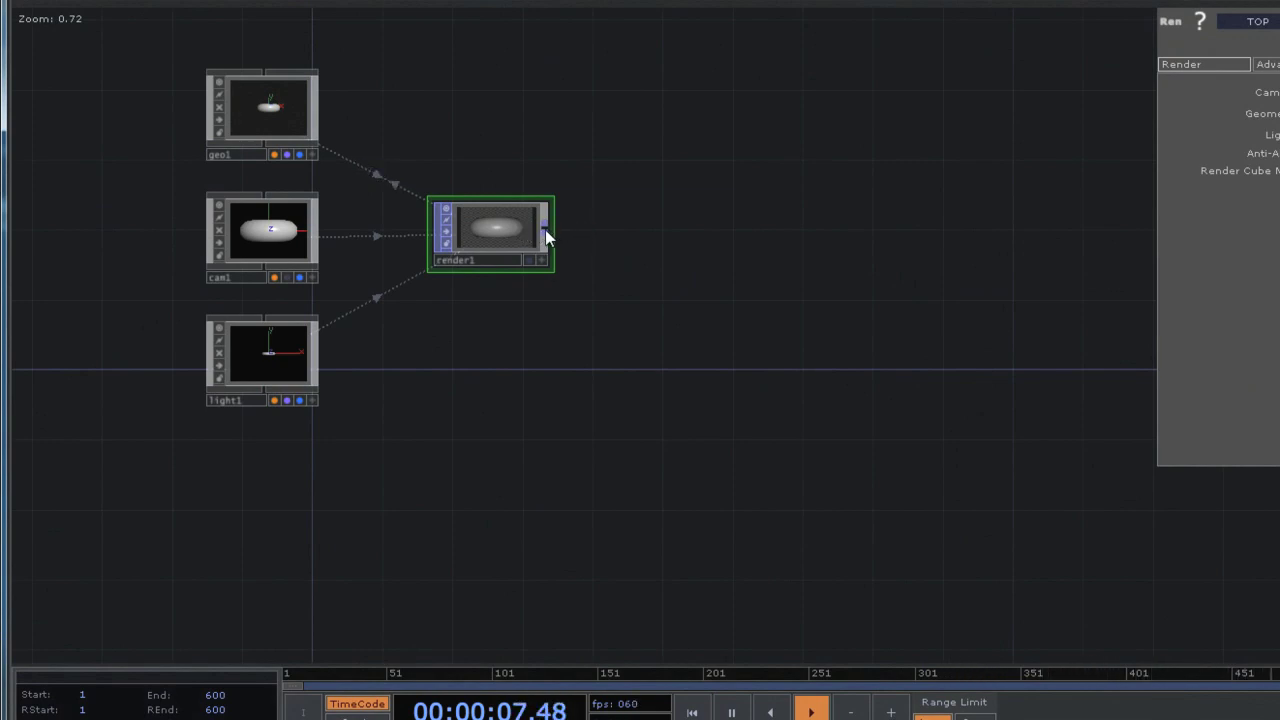
pyautogui.rightClick(545, 229)
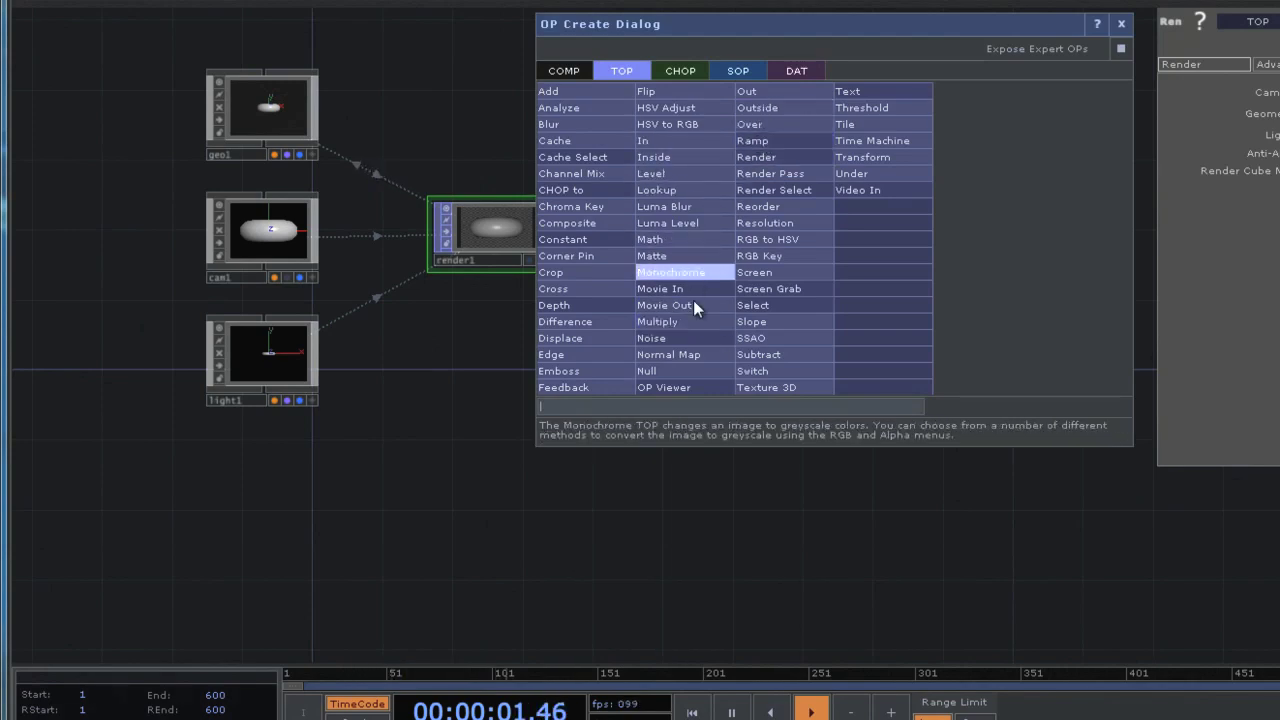
pyautogui.click(673, 370)
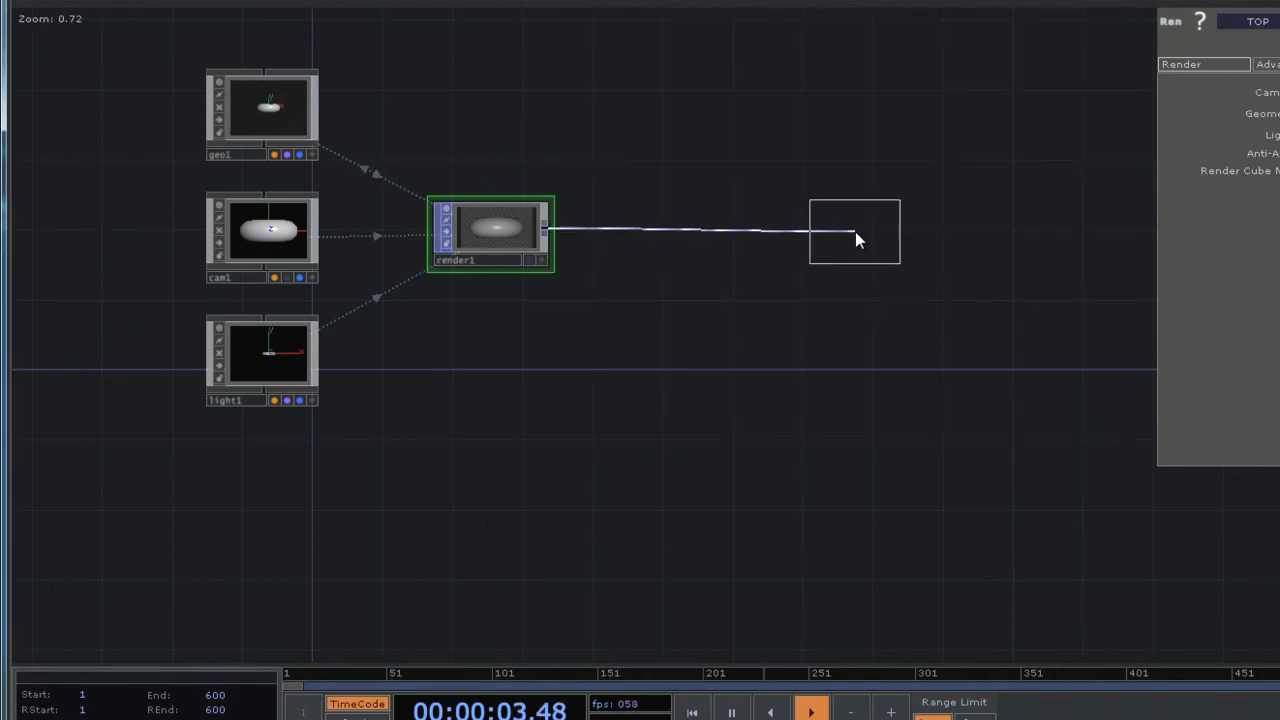
pyautogui.click(875, 235)
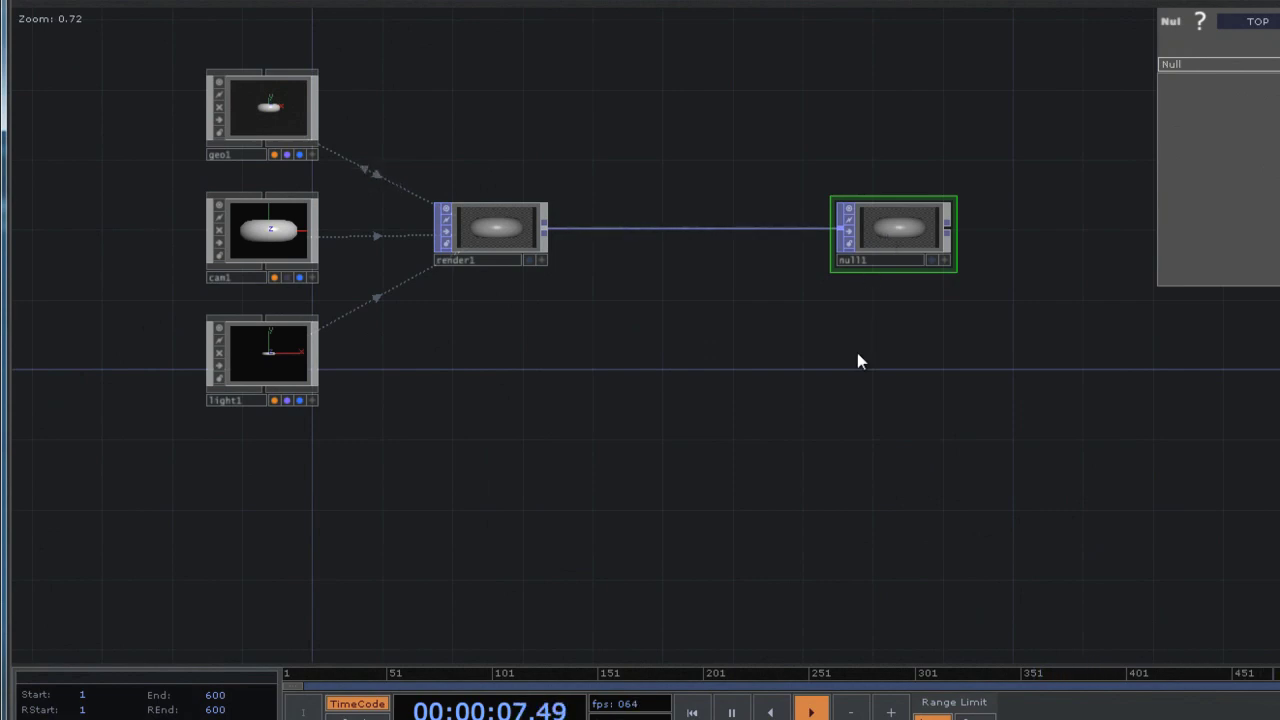
# Assign null1 as the source for Monitor 2 in the window placement settings and enable that monitor's output
pyautogui.hotkey('alt', 'w')
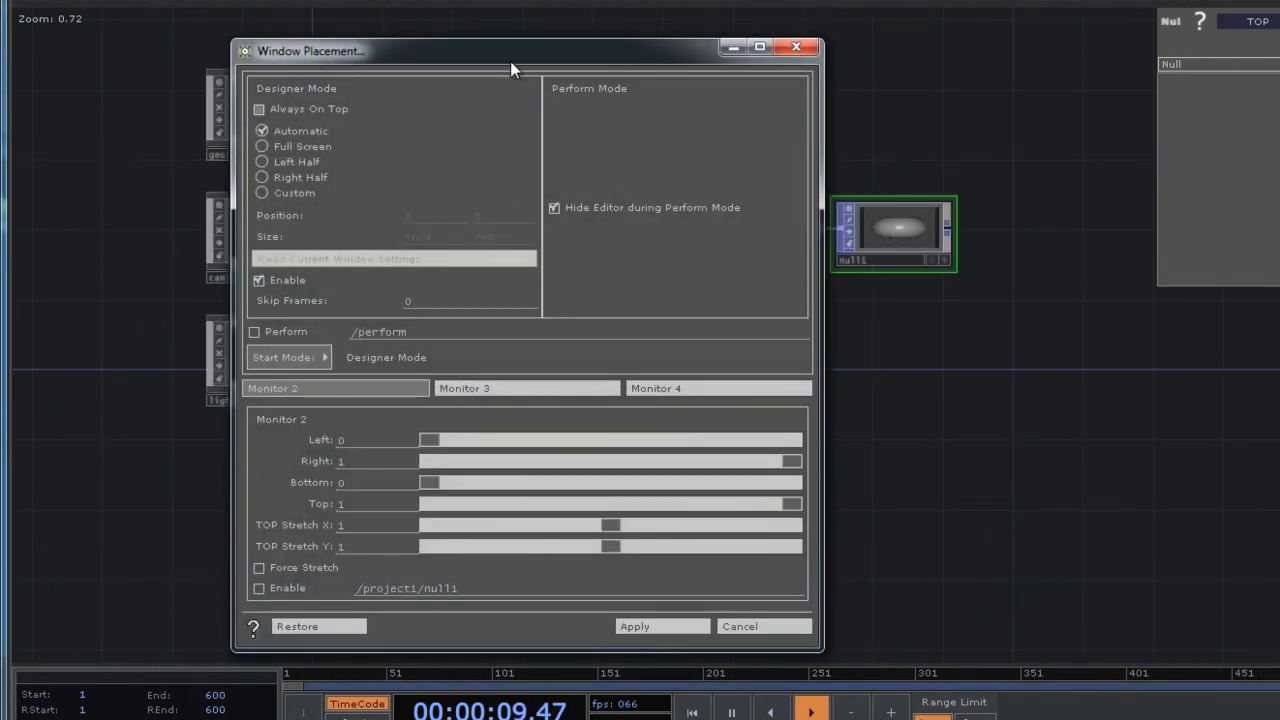
pyautogui.moveTo(541, 57); pyautogui.dragTo(395, 20)
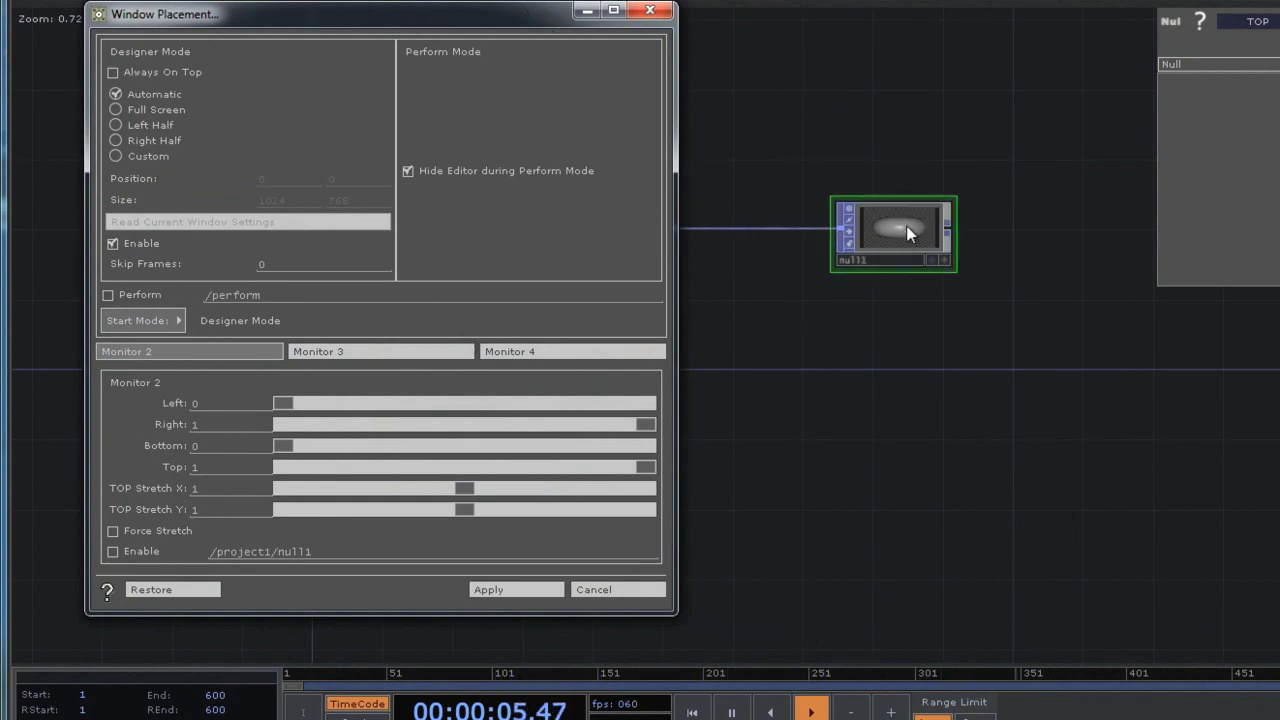
pyautogui.moveTo(906, 225); pyautogui.dragTo(317, 551)
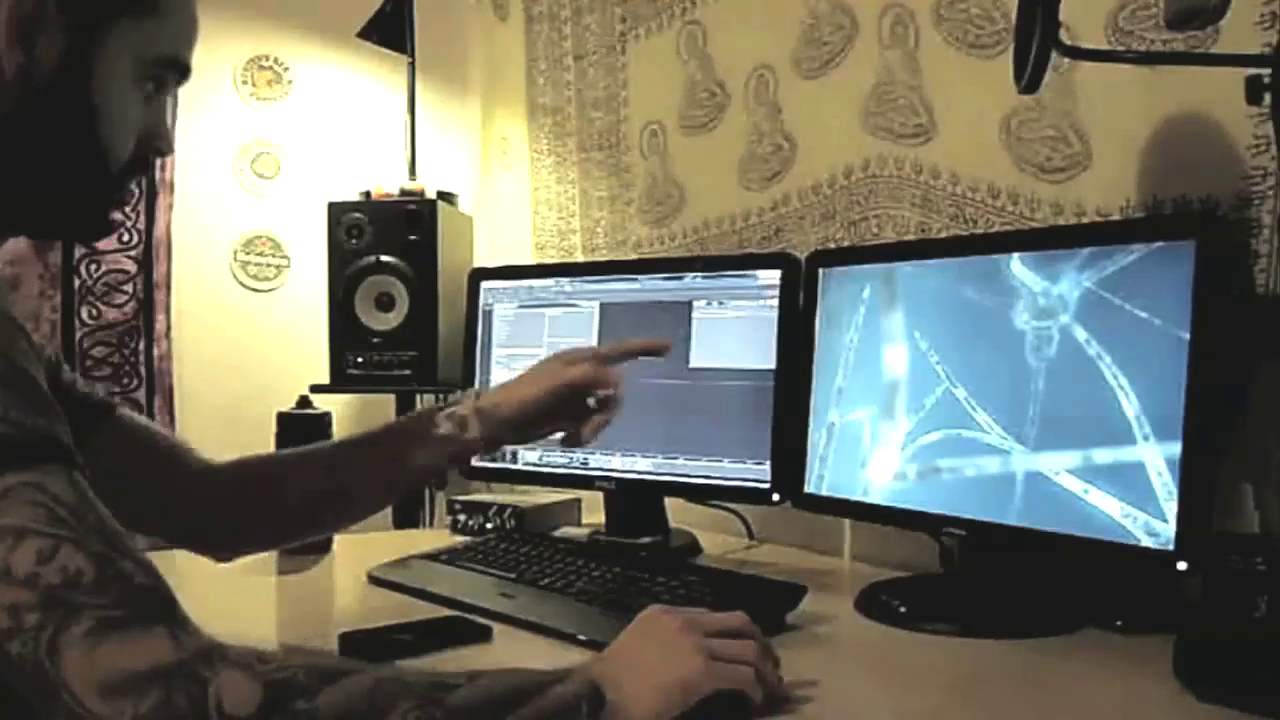
pyautogui.click(113, 552)
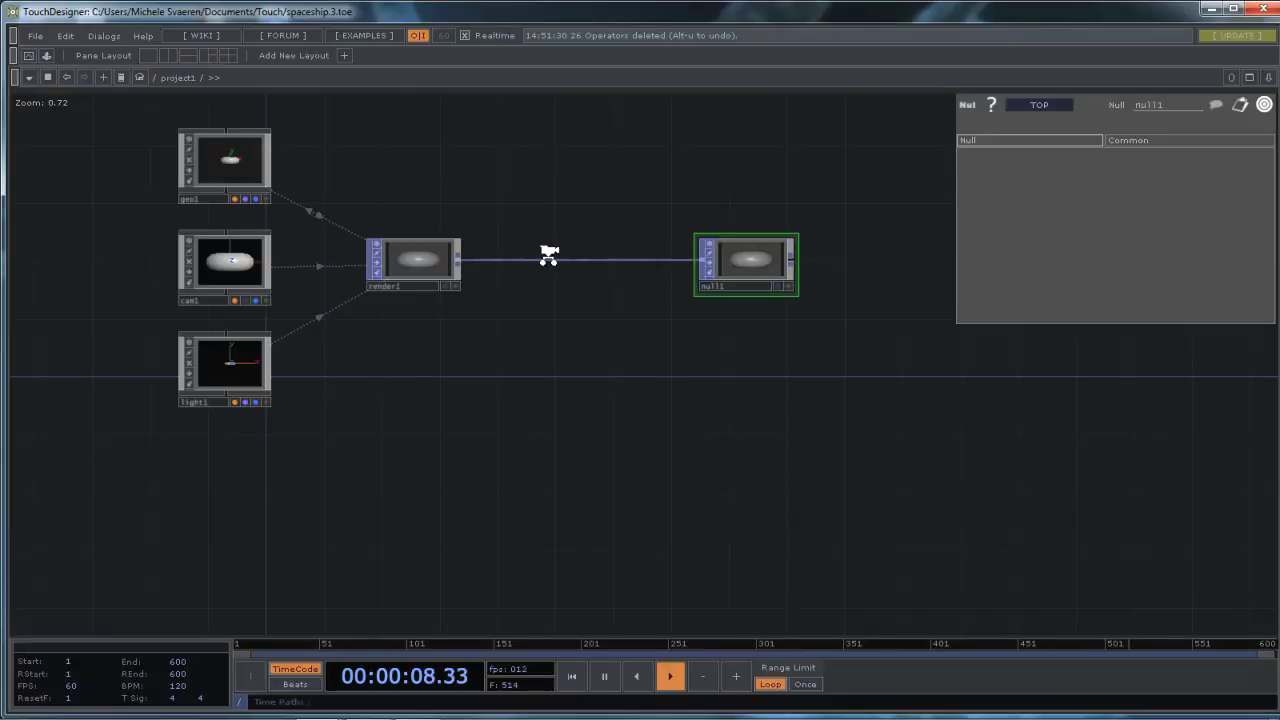
pyautogui.press('h')
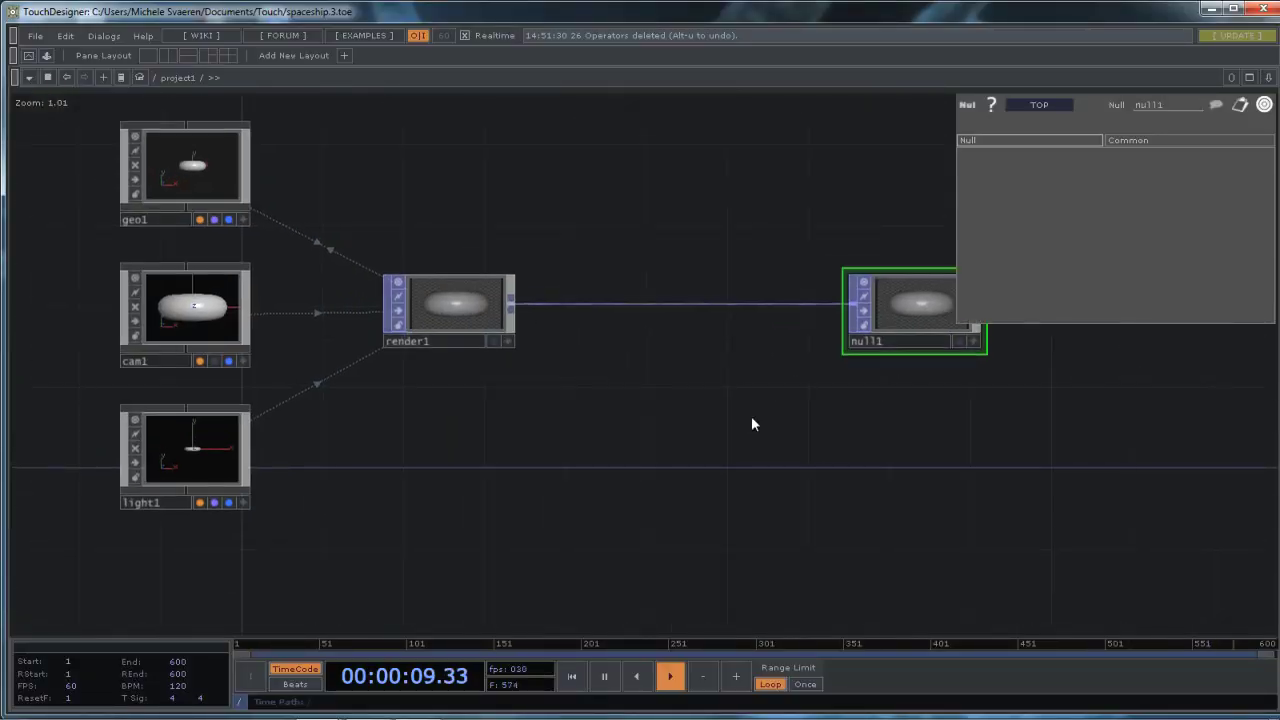
pyautogui.scroll(-4, 757, 415)
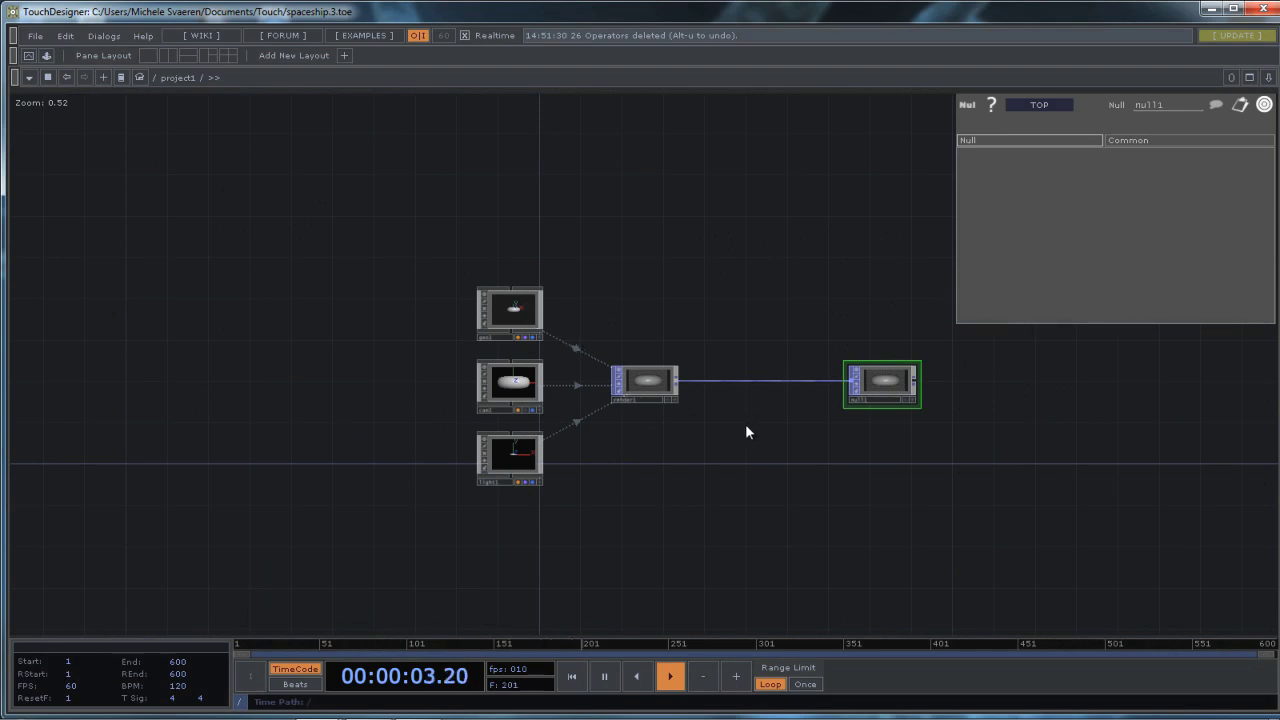
pyautogui.scroll(4, 745, 424)
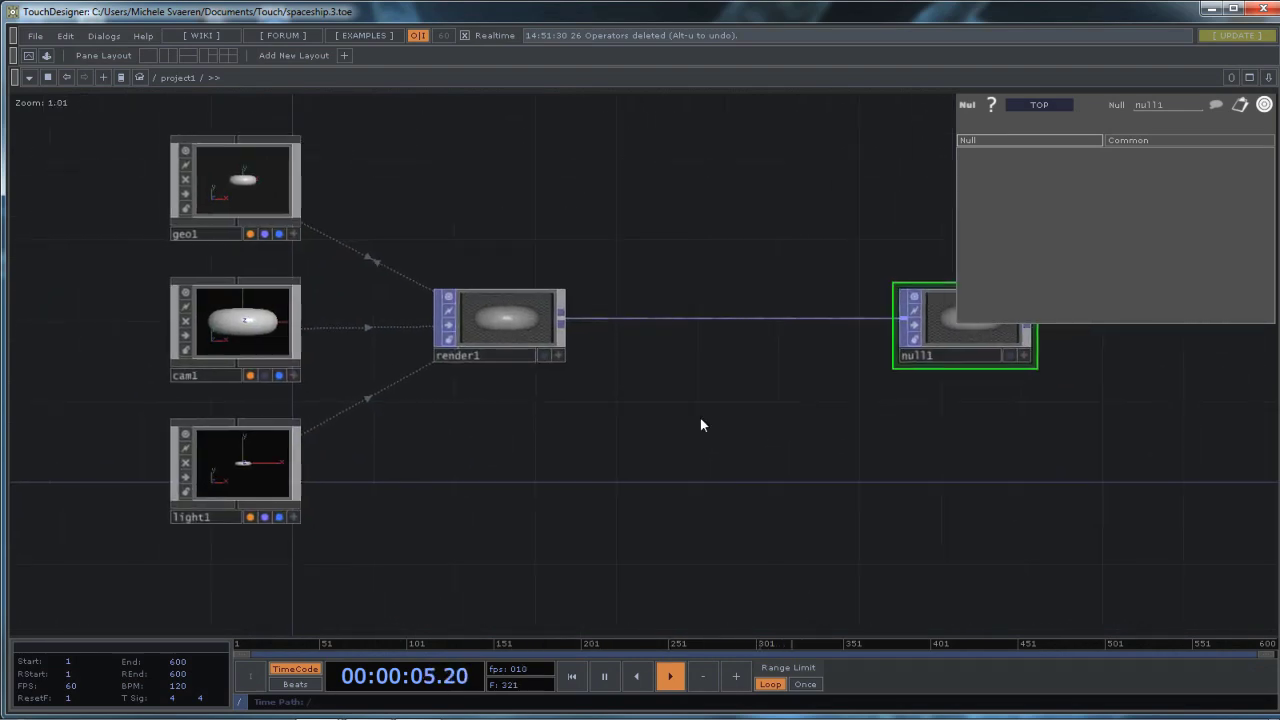
pyautogui.scroll(-2, 700, 423)
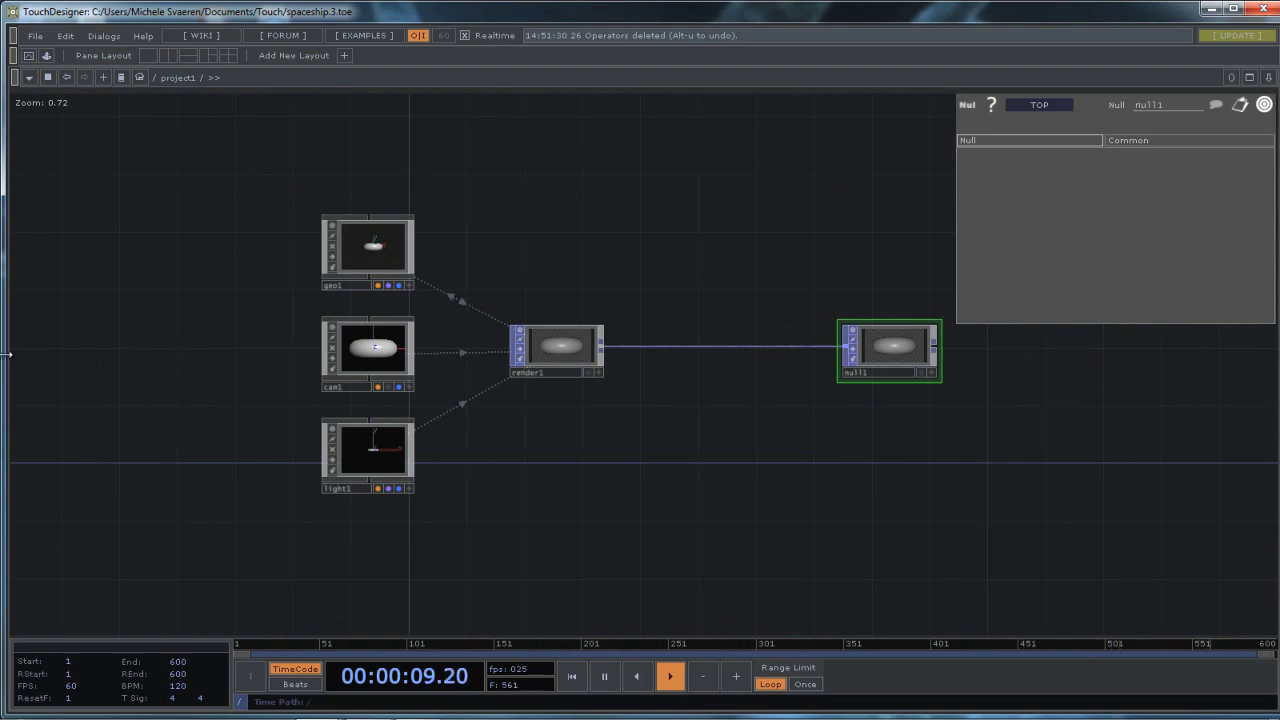
# Narrow the window to expose the desktop files and replace the default torus inside geo1 with the ship.dae model
pyautogui.moveTo(9, 356); pyautogui.dragTo(186, 349)
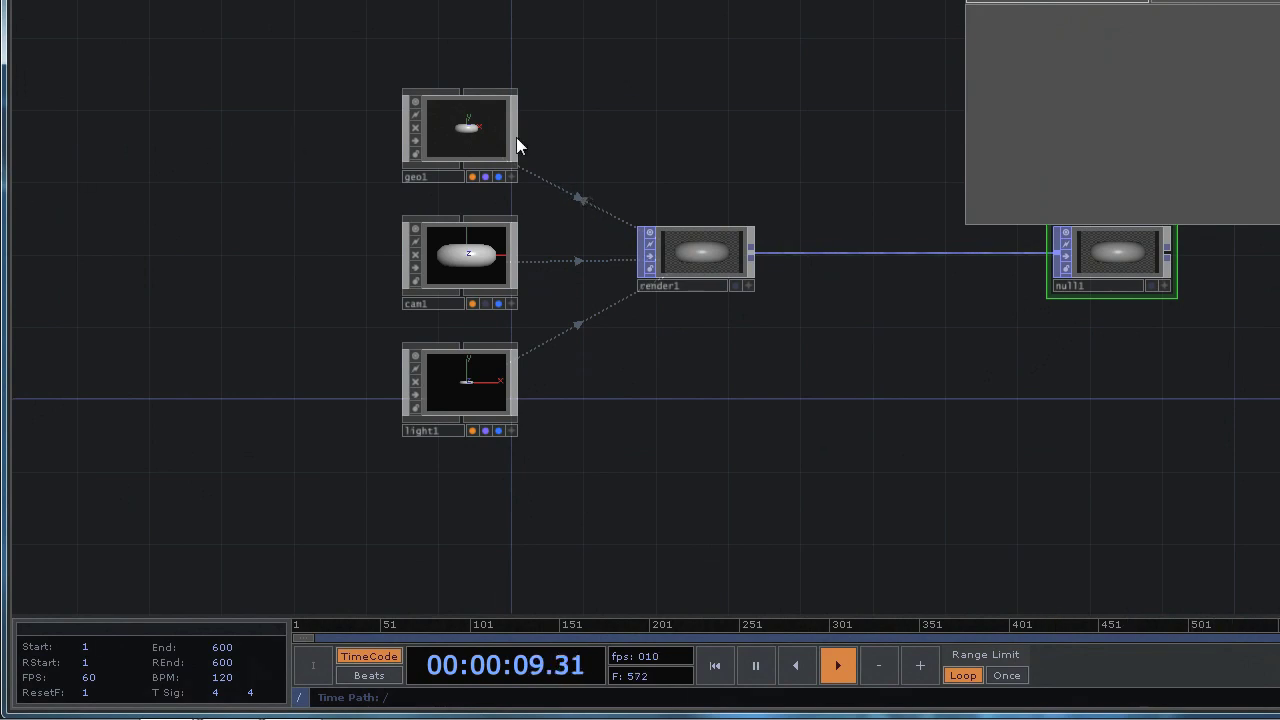
pyautogui.click(449, 147)
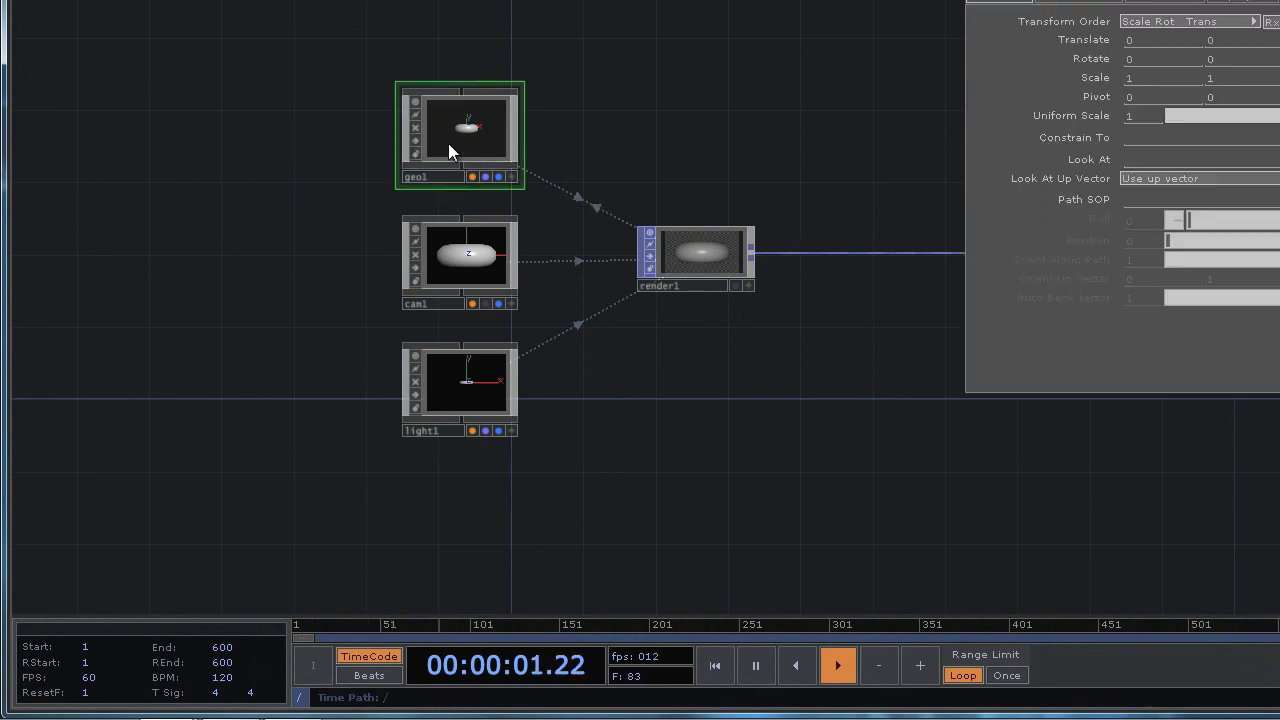
pyautogui.press('i')
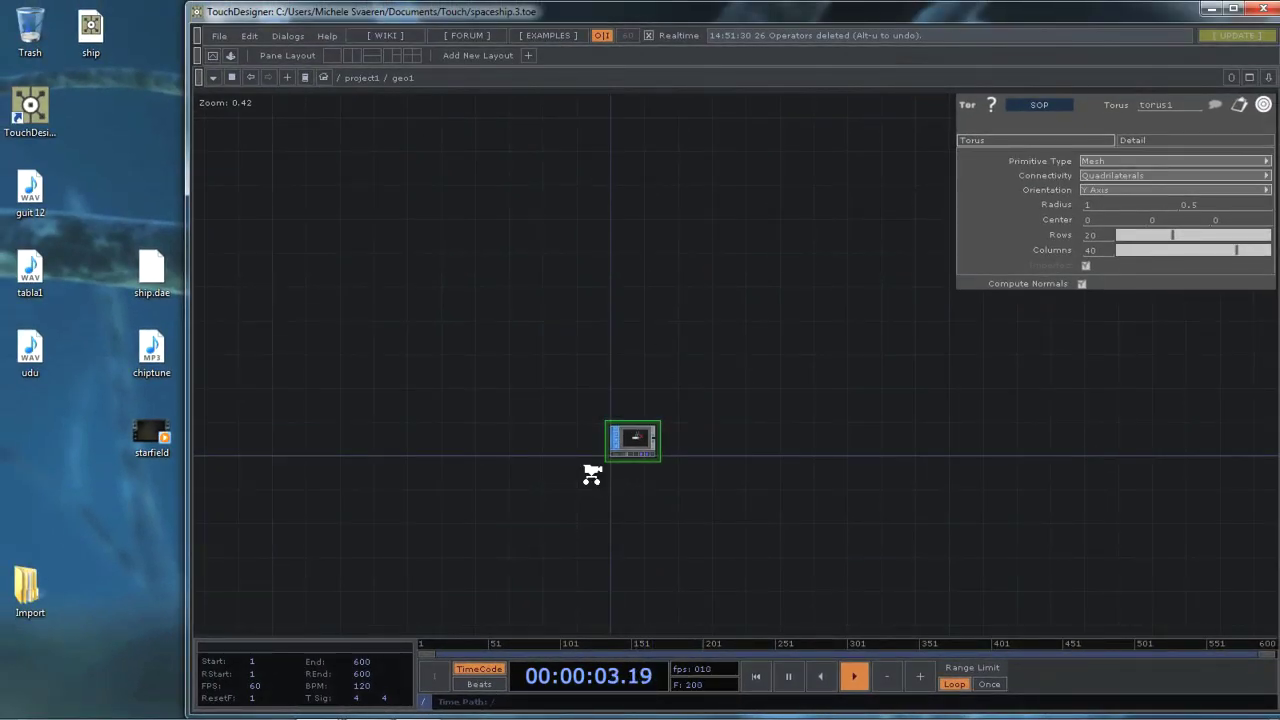
pyautogui.scroll(4, 592, 475)
pyautogui.moveTo(152, 268); pyautogui.dragTo(513, 397)
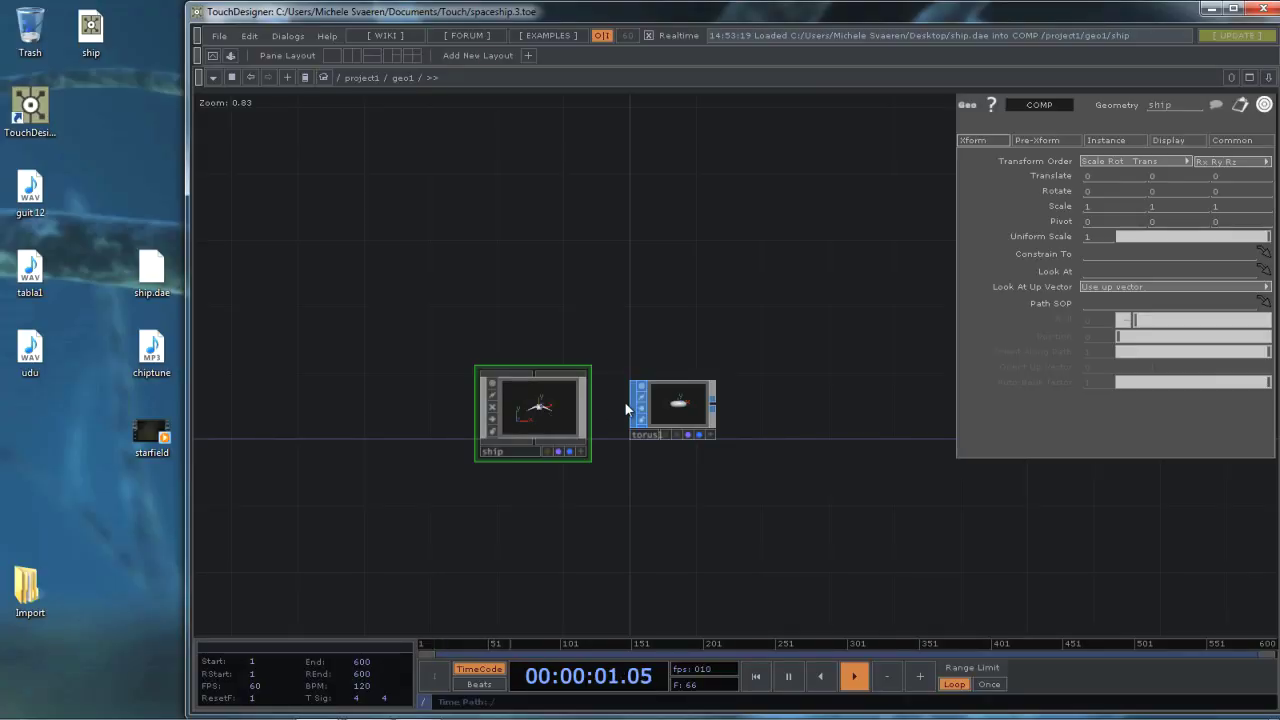
pyautogui.click(675, 408)
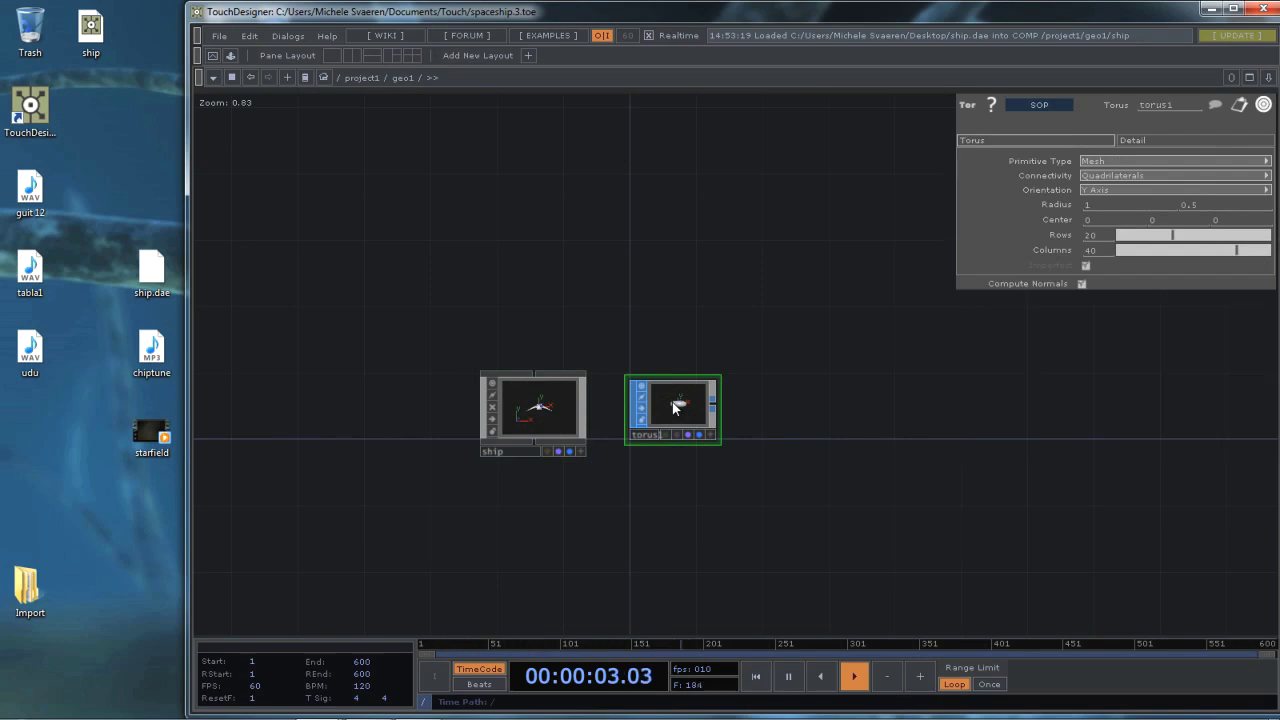
pyautogui.press('Delete')
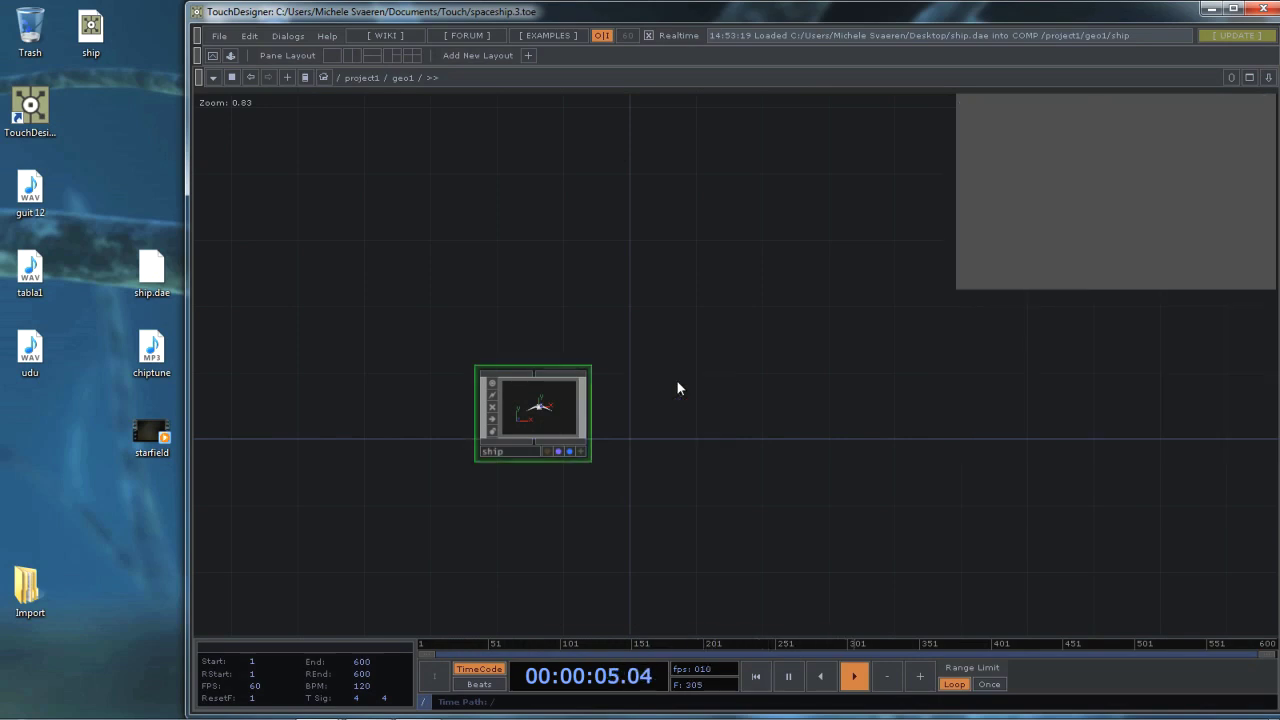
# Return from geo1 to the project1 network and widen the window back over the desktop files
pyautogui.scroll(-3, 719, 349)
pyautogui.scroll(-2, 719, 352)
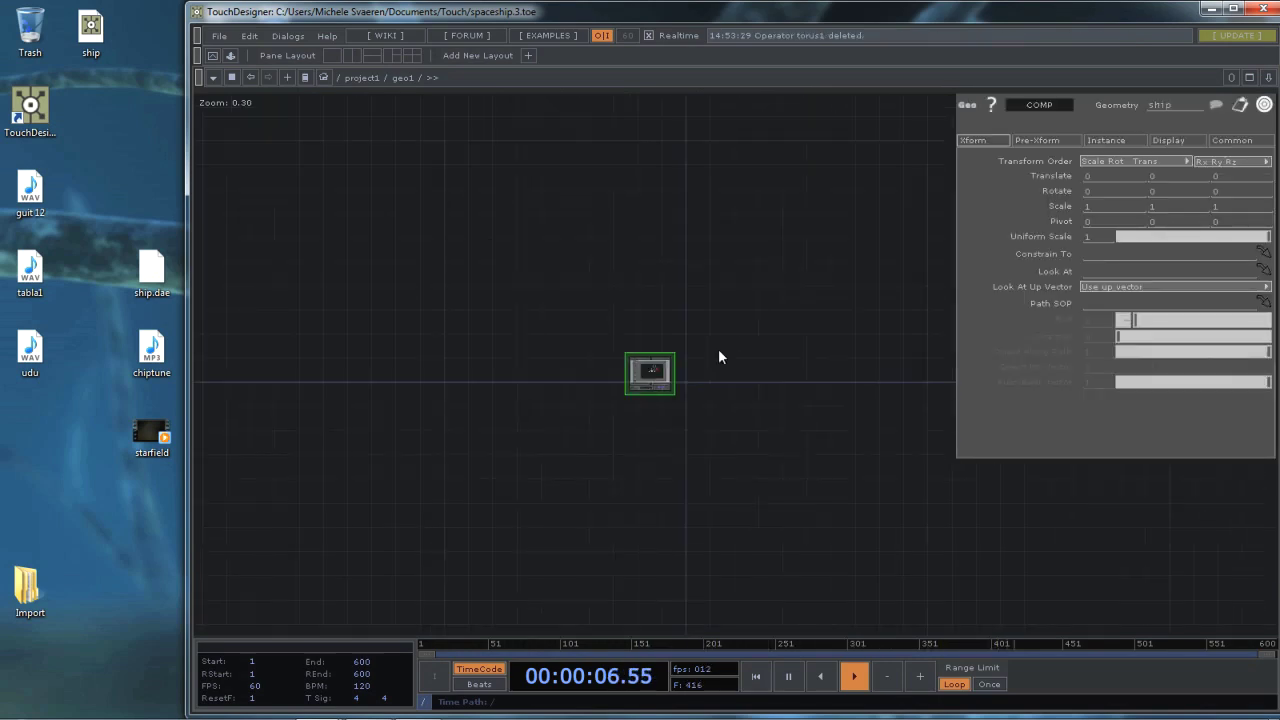
pyautogui.scroll(-2, 719, 349)
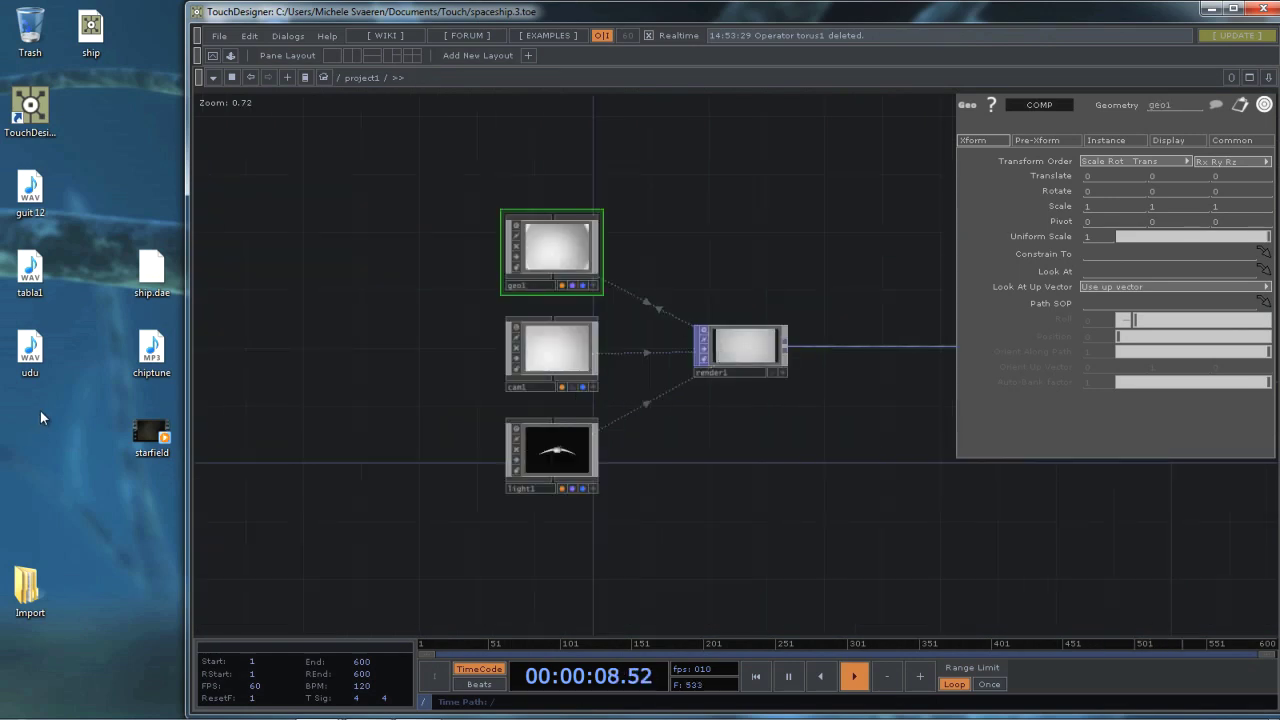
pyautogui.moveTo(184, 413); pyautogui.dragTo(2, 410)
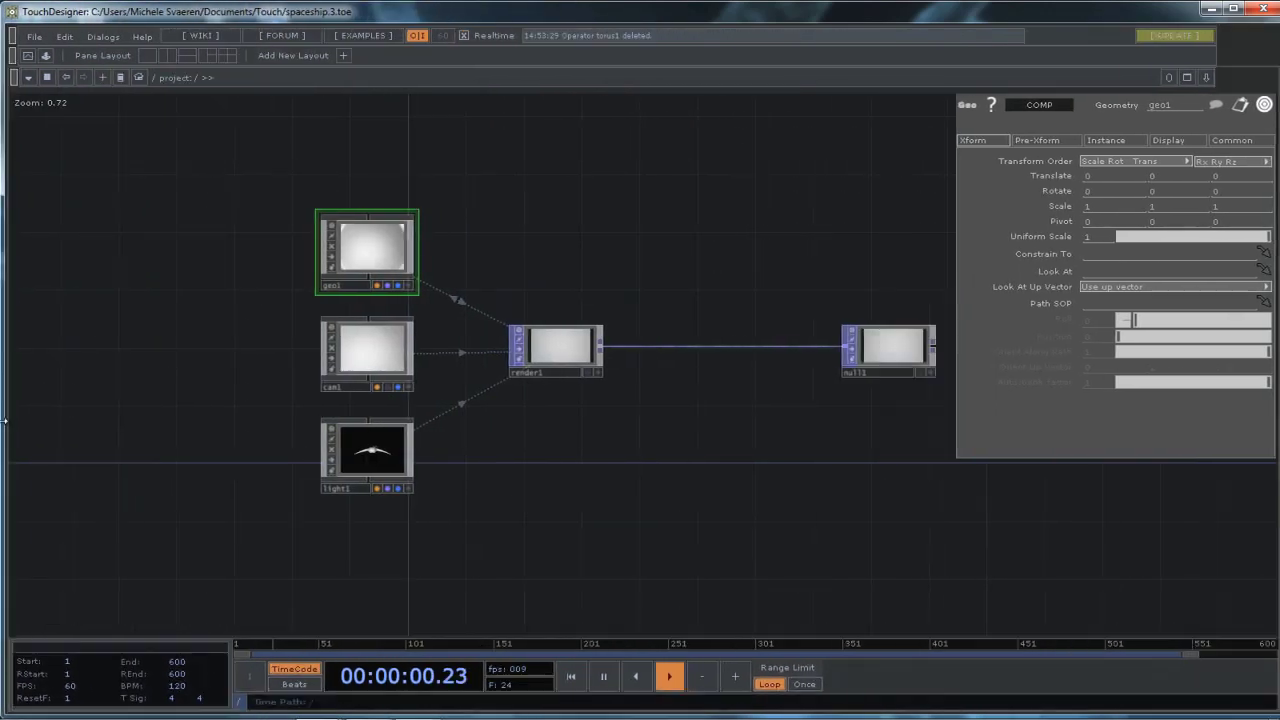
# Set the Translate Z of geo1 to -10 so the whole ship fits in the rendered view
pyautogui.click(1233, 176)
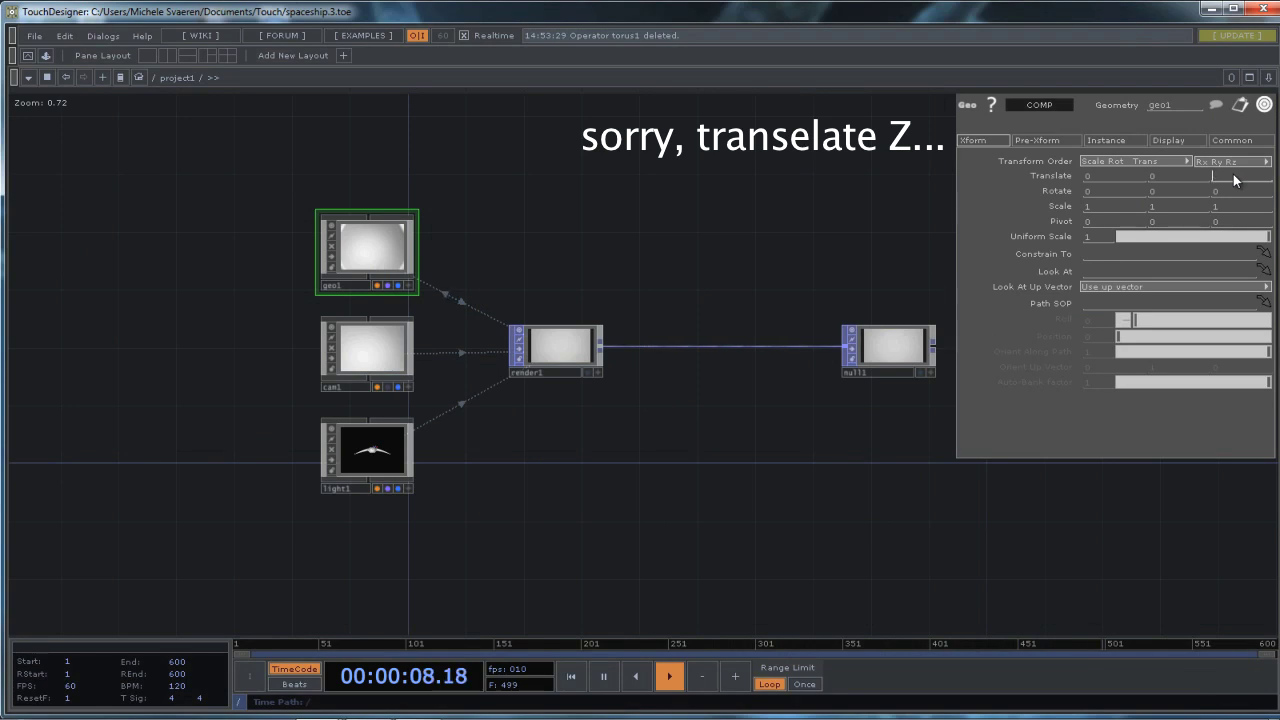
pyautogui.write('-10')
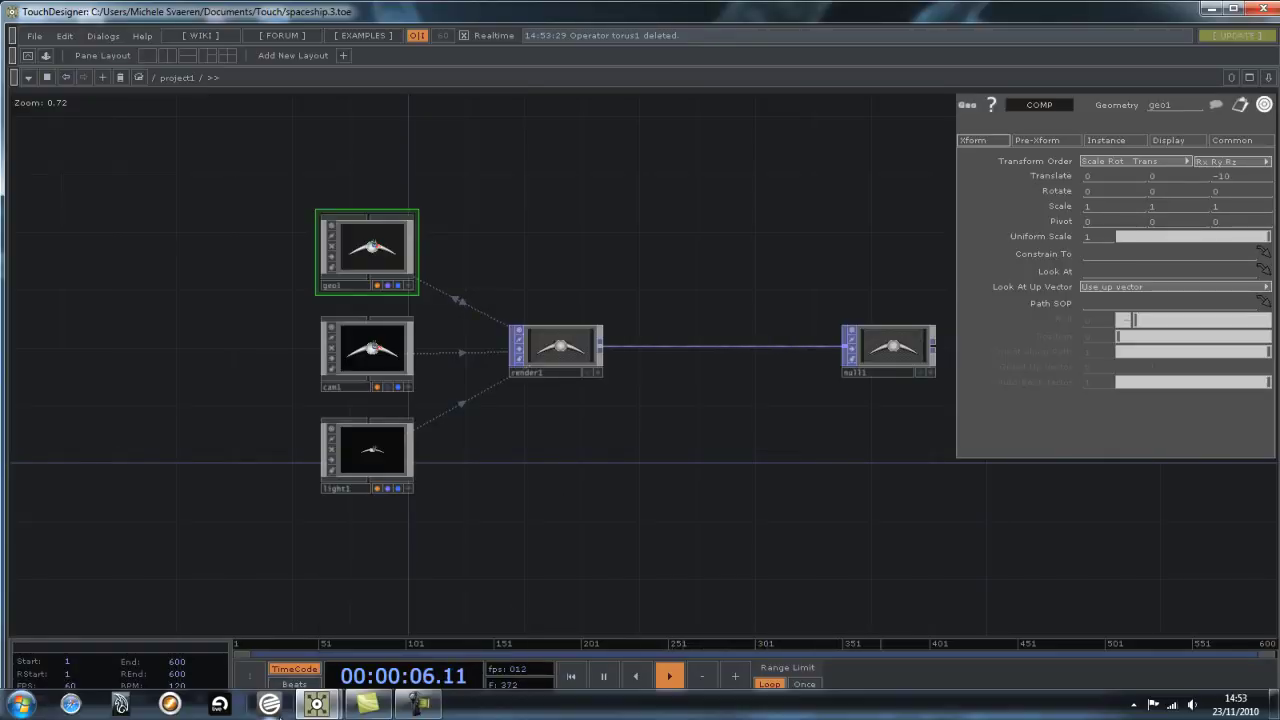
pyautogui.click(409, 705)
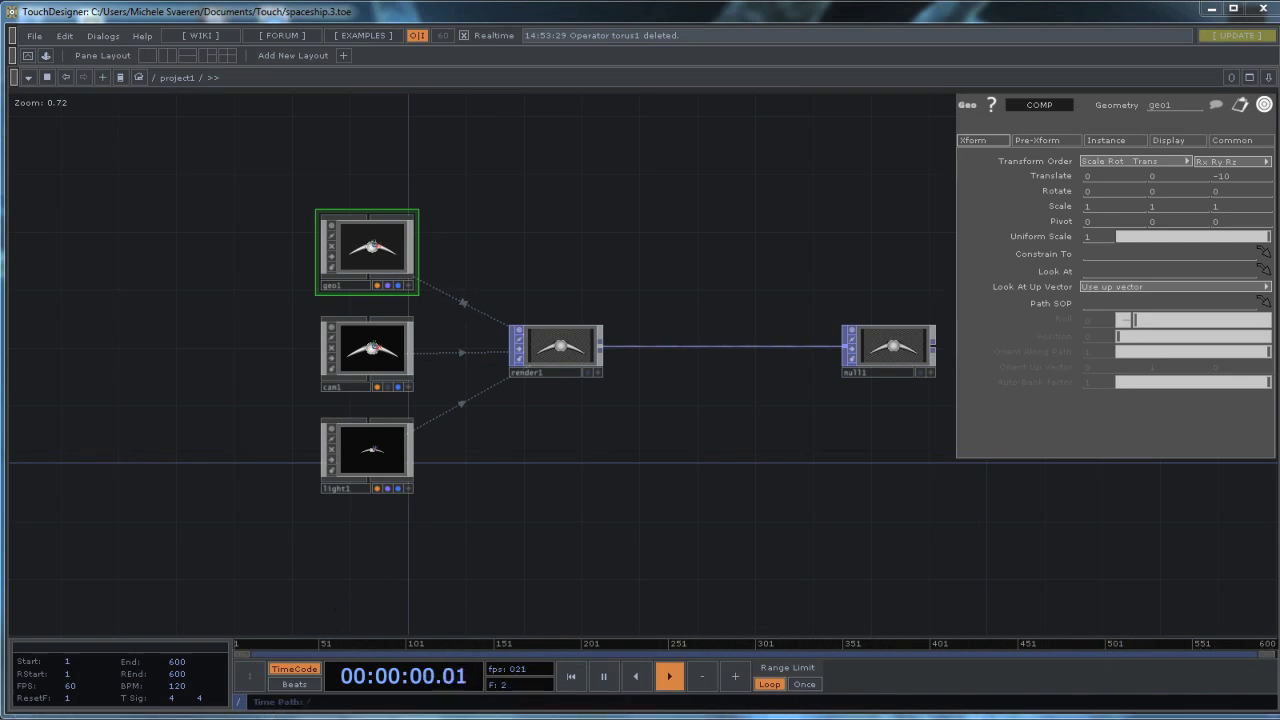
# Bring the starfield movie from the desktop into the project1 network below the render1 wire, and widen the window back over the desktop
pyautogui.moveTo(744, 471); pyautogui.dragTo(605, 487)
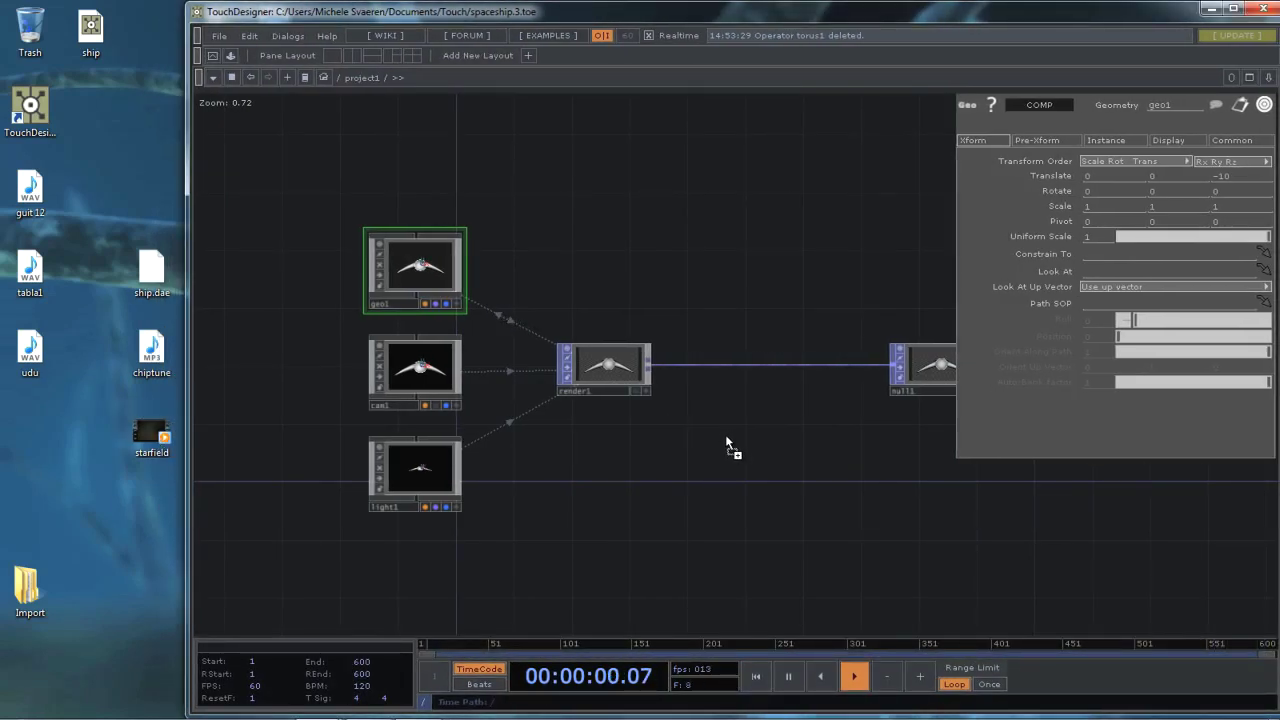
pyautogui.moveTo(727, 441); pyautogui.dragTo(751, 437)
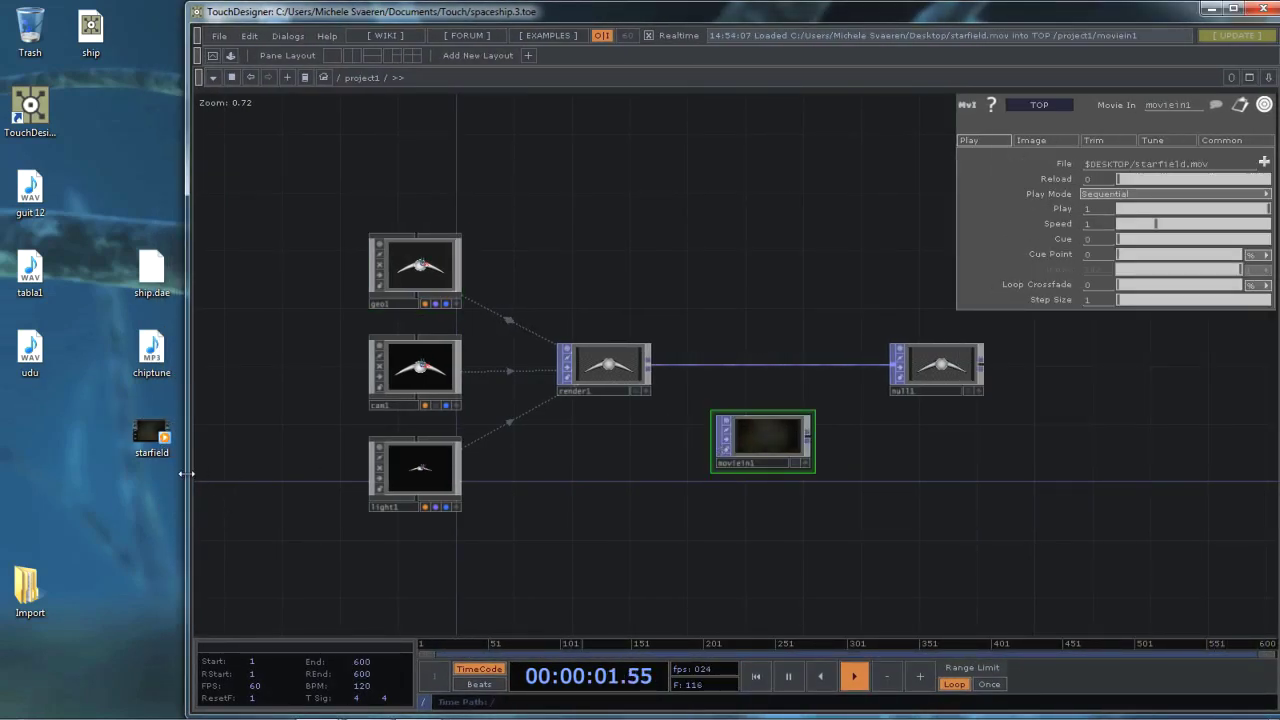
pyautogui.moveTo(188, 472); pyautogui.dragTo(3, 494)
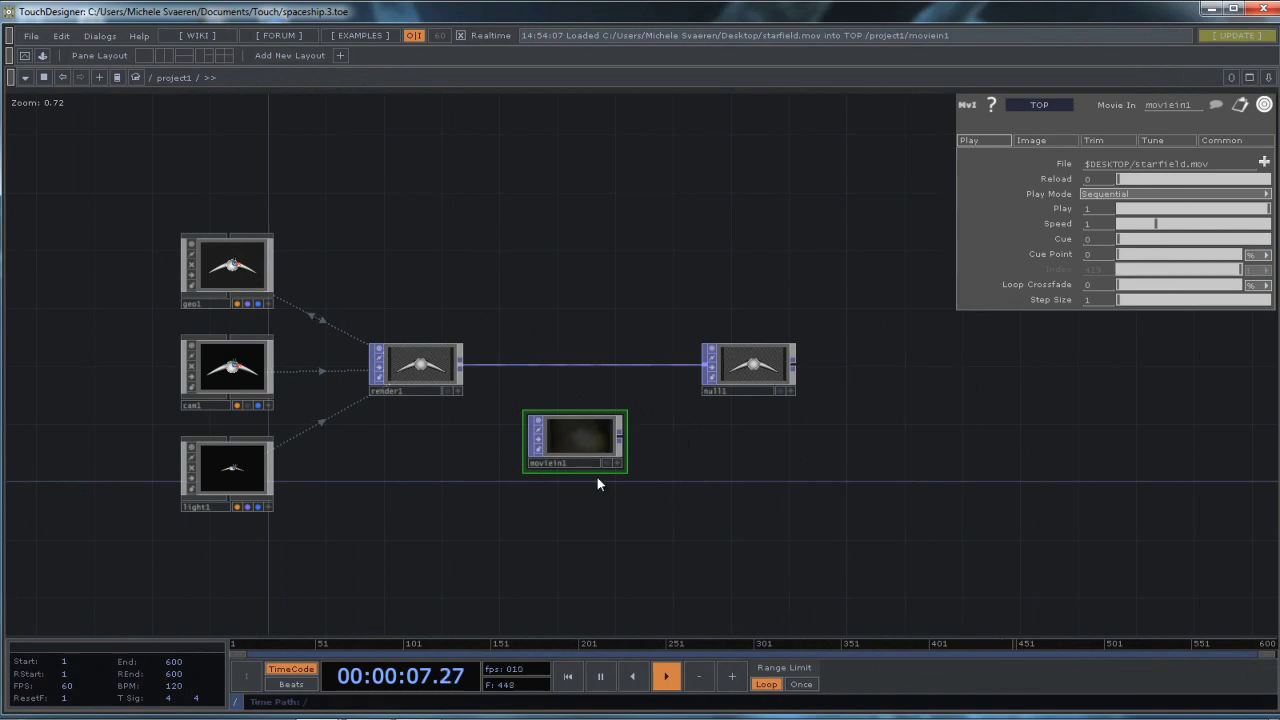
# Move moviein1 lower in the network and insert an Over TOP on the wire between render1 and null1
pyautogui.scroll(3, 682, 437)
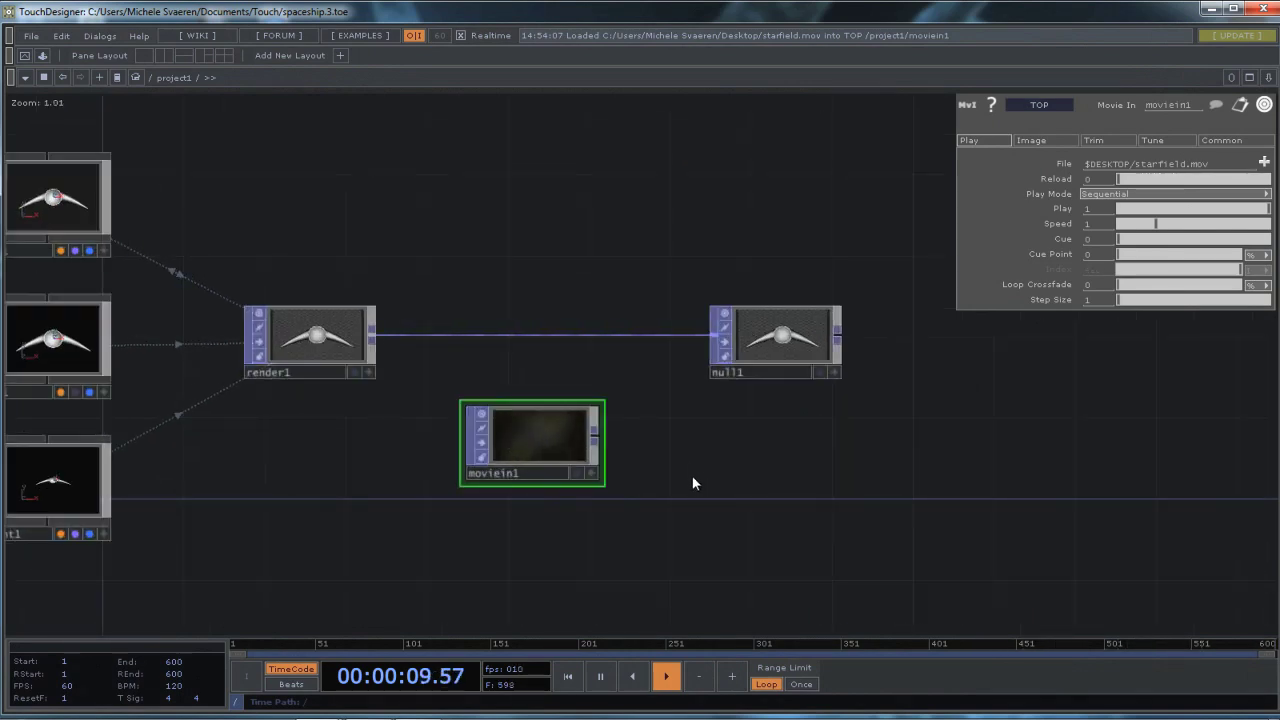
pyautogui.moveTo(761, 452); pyautogui.dragTo(877, 440)
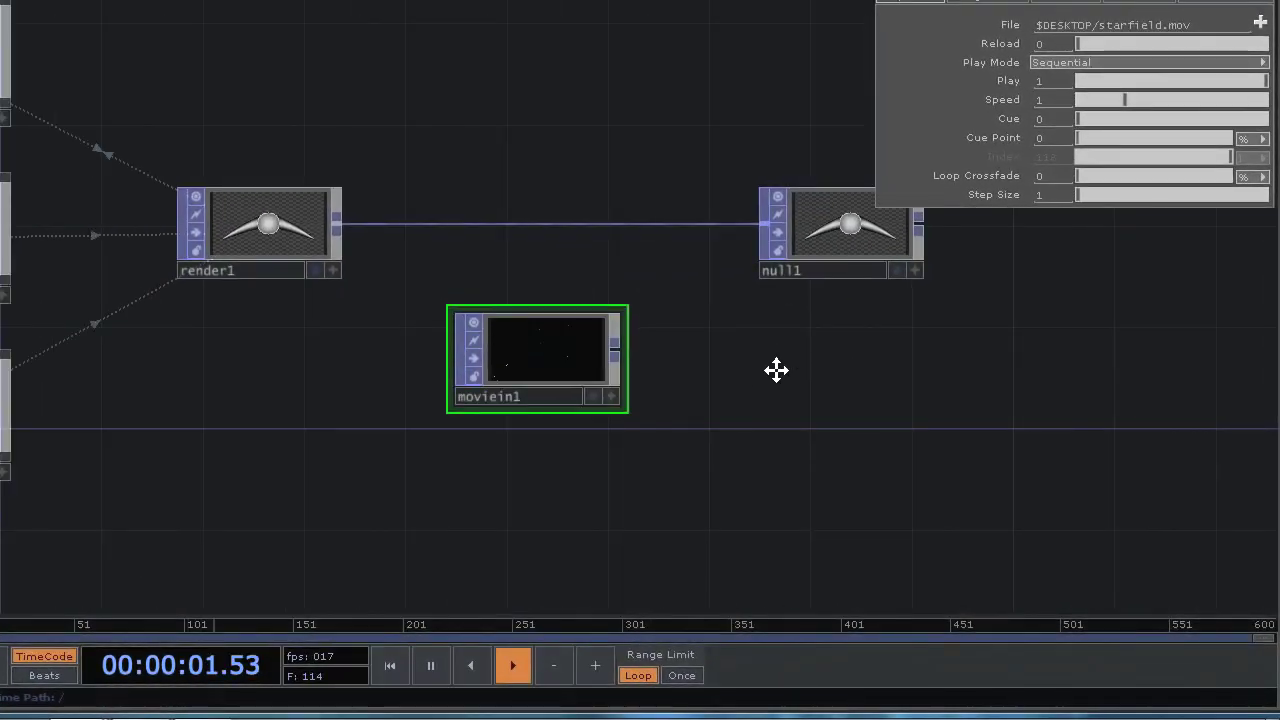
pyautogui.moveTo(776, 370); pyautogui.dragTo(723, 386)
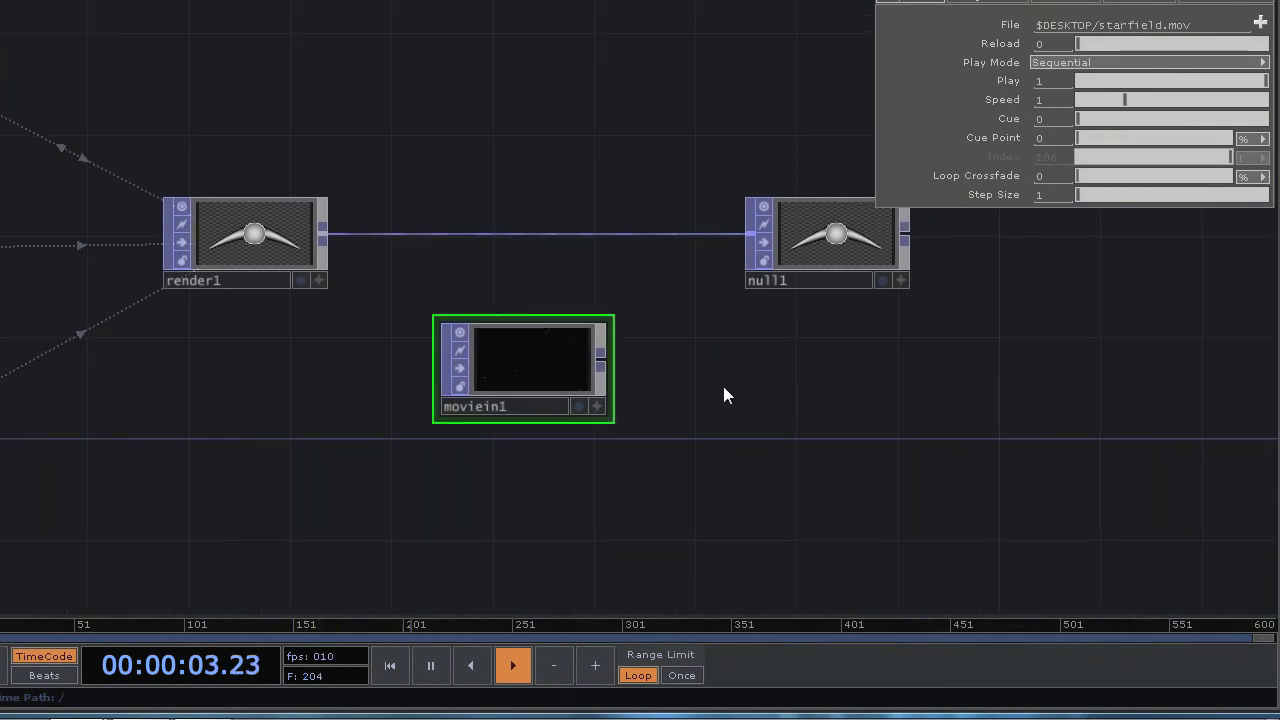
pyautogui.moveTo(542, 372); pyautogui.dragTo(520, 424)
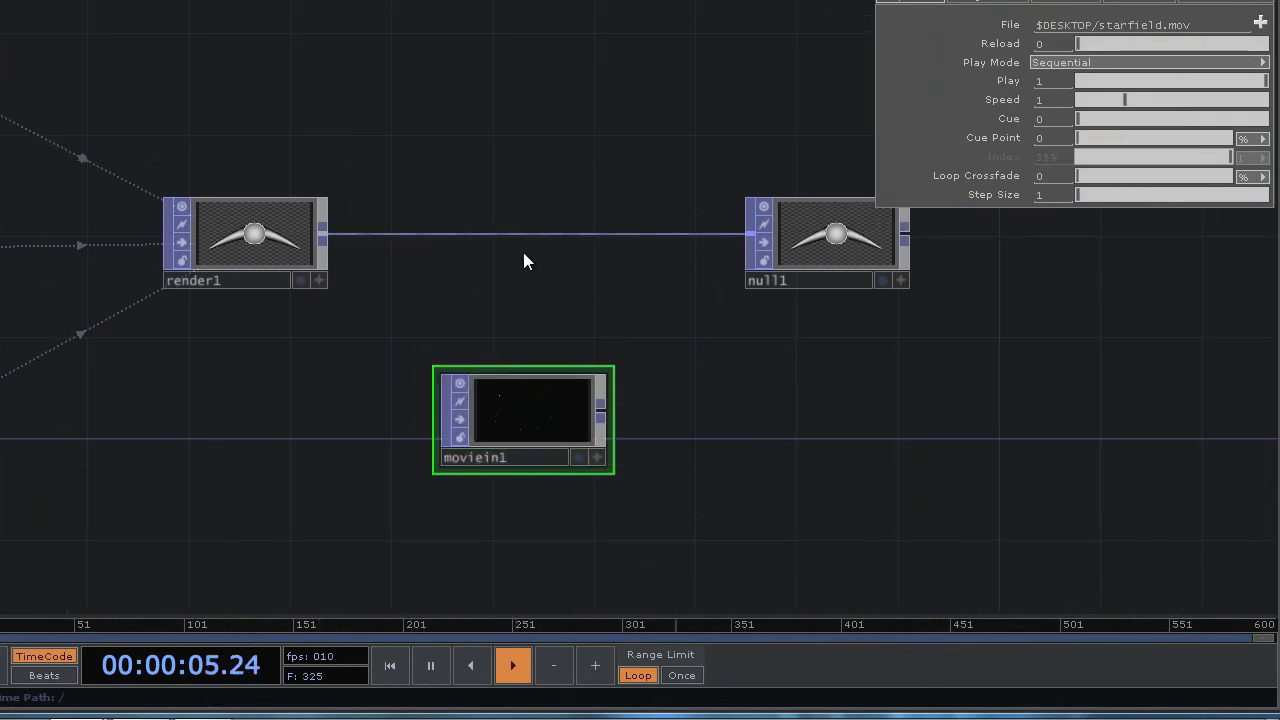
pyautogui.rightClick(525, 236)
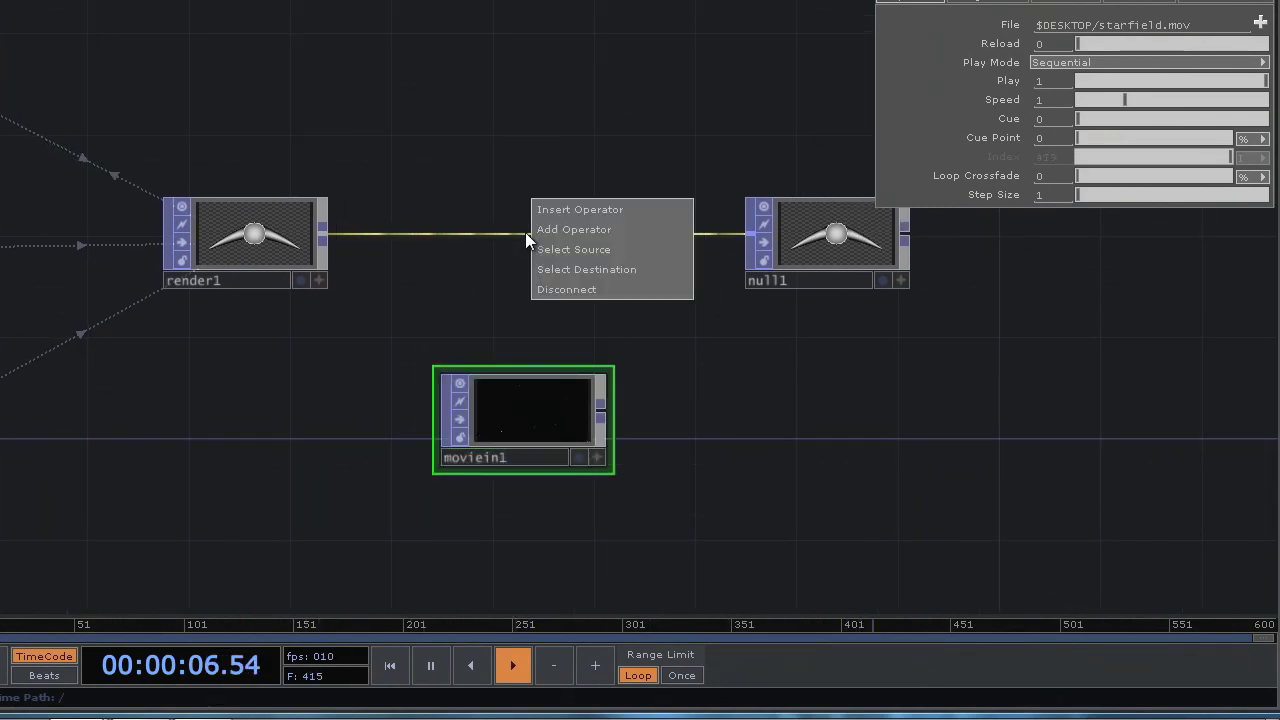
pyautogui.click(588, 209)
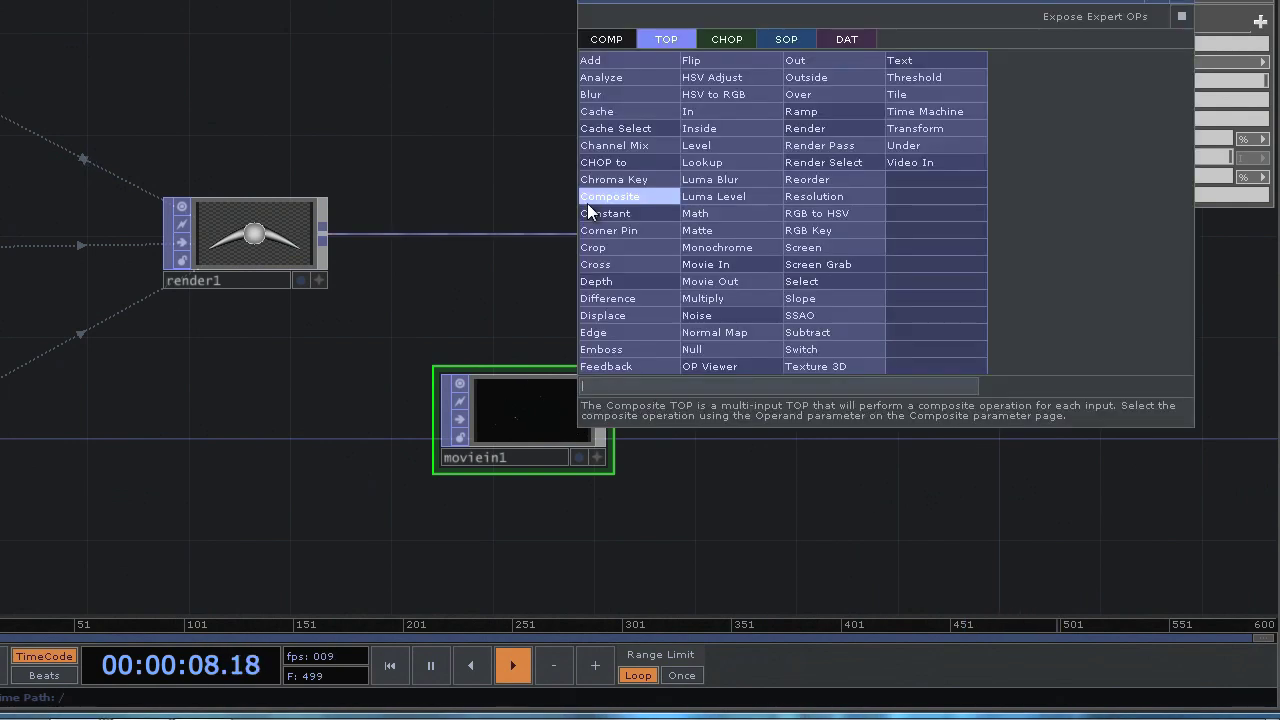
pyautogui.click(813, 97)
pyautogui.click(539, 243)
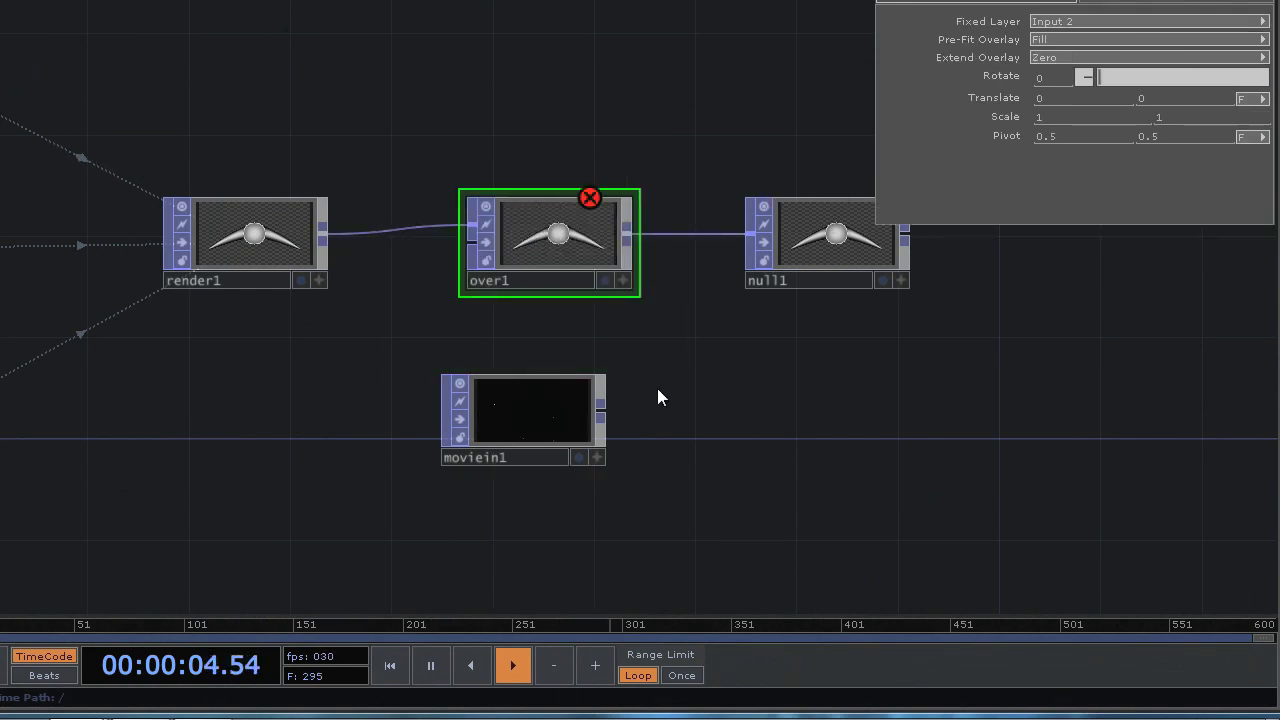
# Connect the output of moviein1 to the second input of over1 to place the starfield behind the ship
pyautogui.moveTo(602, 409); pyautogui.dragTo(467, 251)
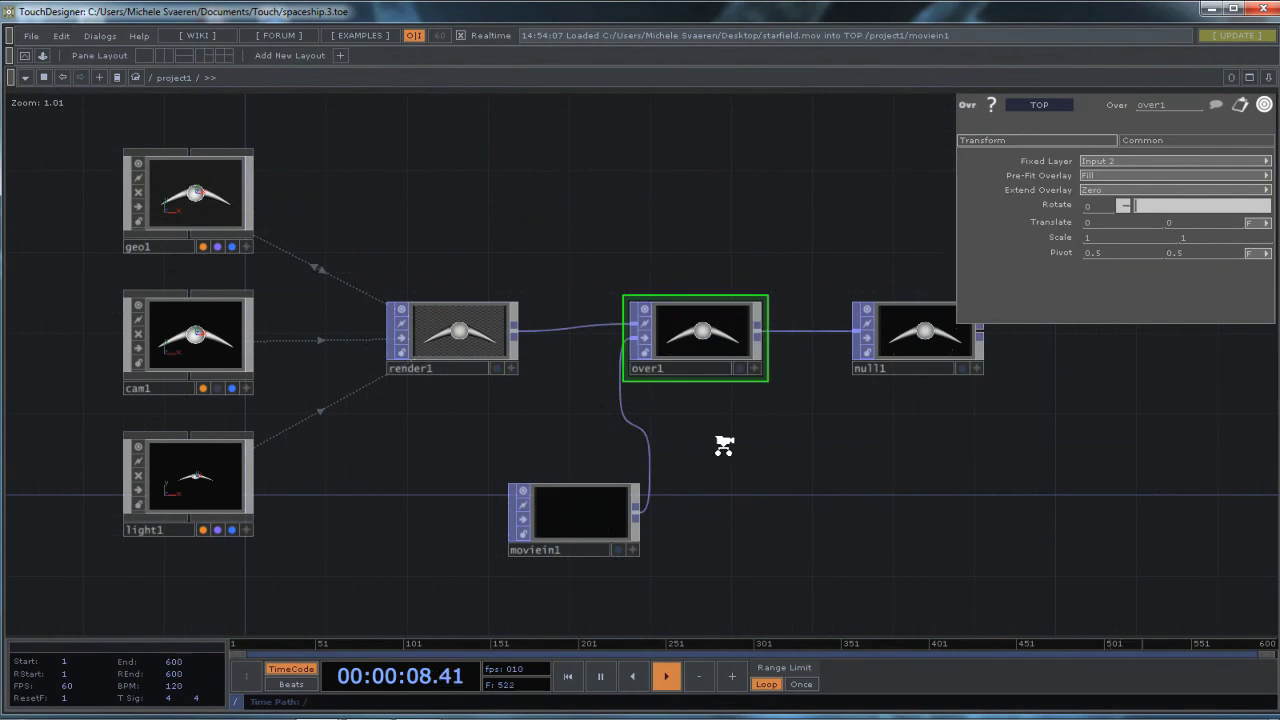
pyautogui.scroll(-3, 723, 445)
pyautogui.scroll(-5, 894, 428)
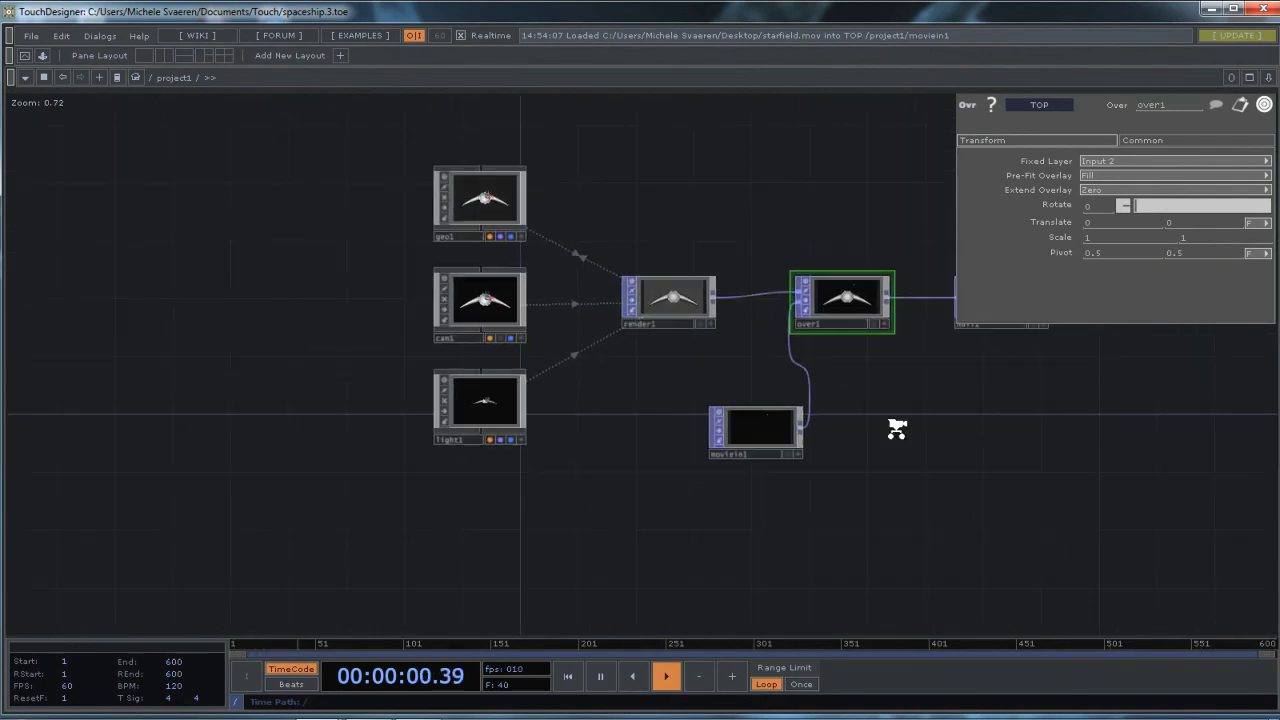
pyautogui.moveTo(843, 456); pyautogui.dragTo(734, 425)
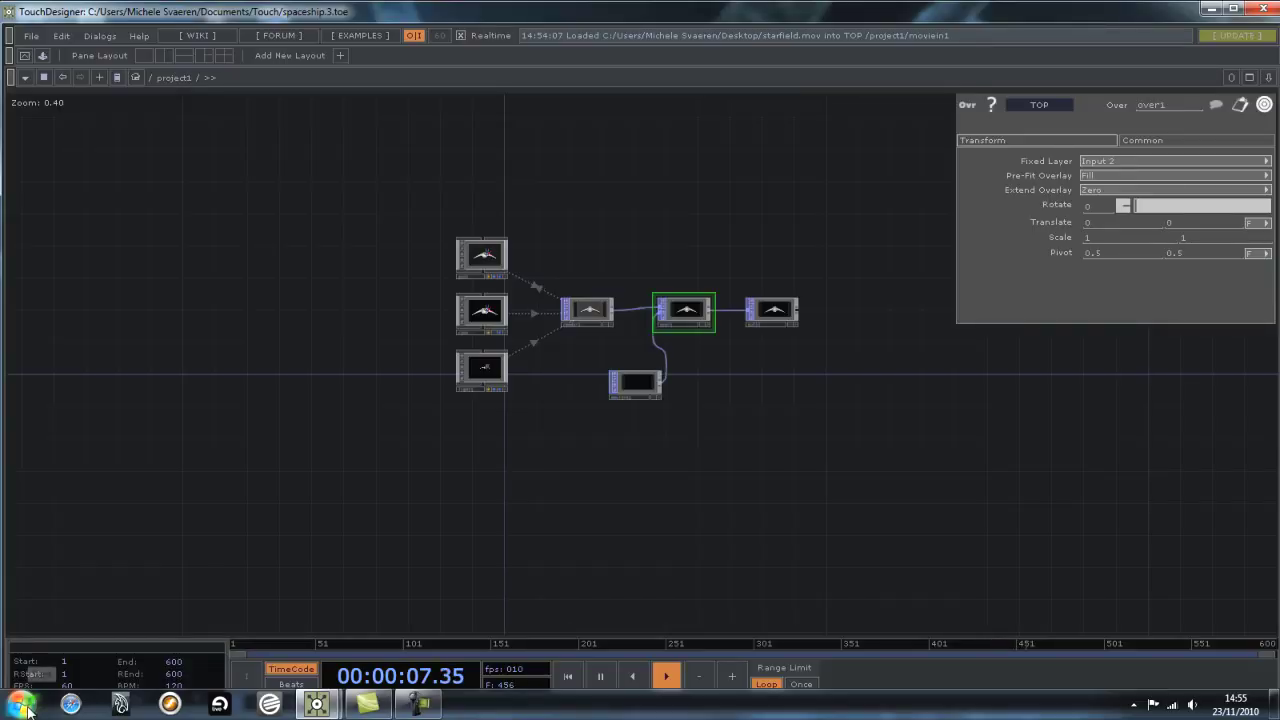
# Run ipconfig in the Windows command prompt to look up the computer's IP address, and close the prompt
pyautogui.click(24, 706)
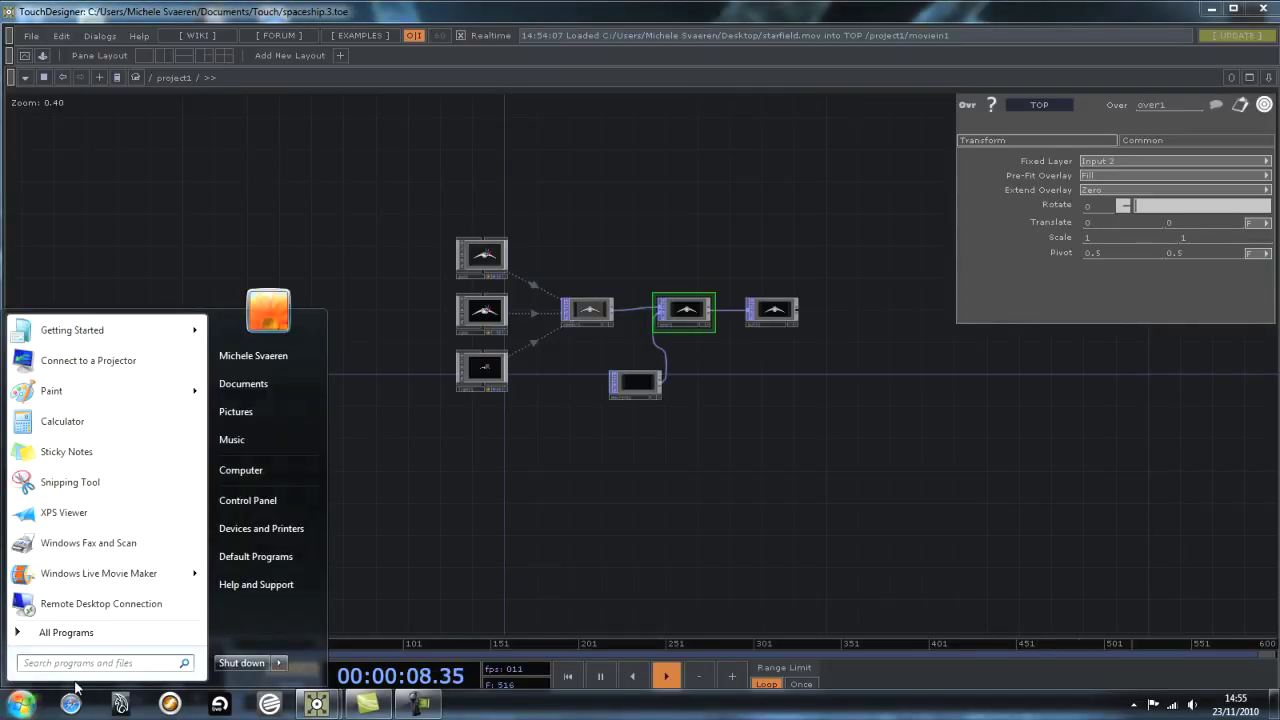
pyautogui.write('cmd')
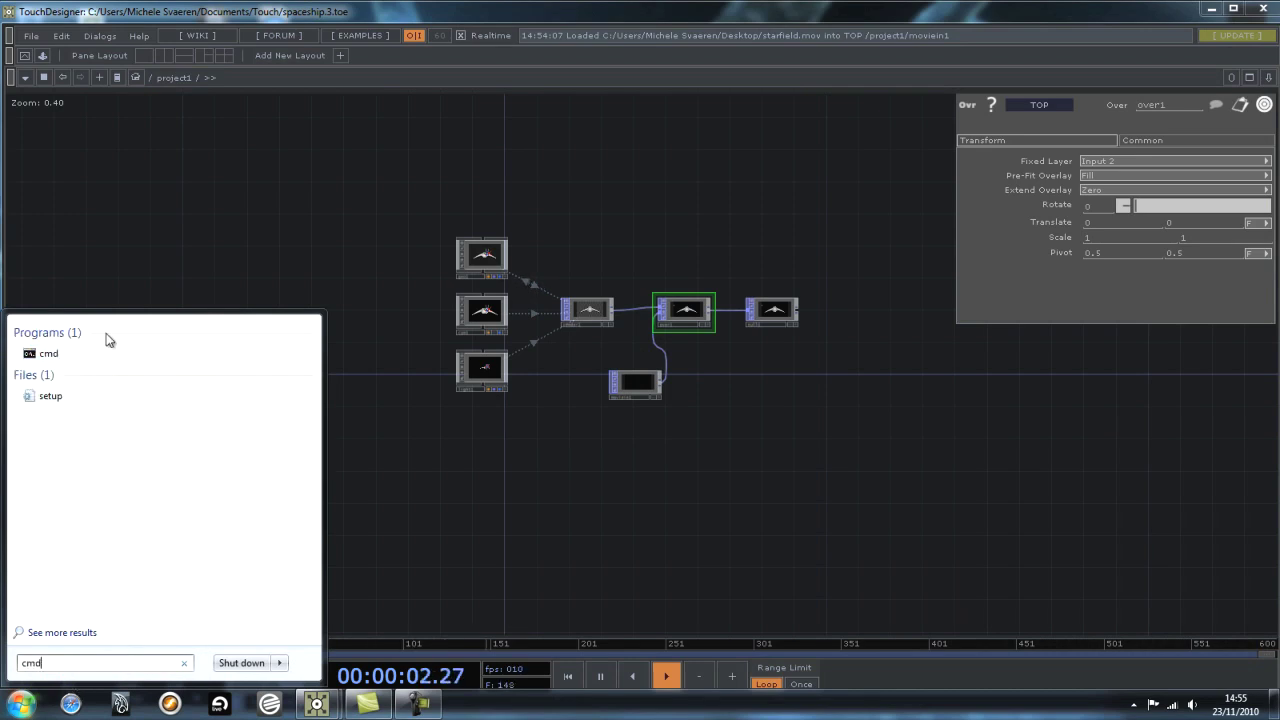
pyautogui.click(64, 355)
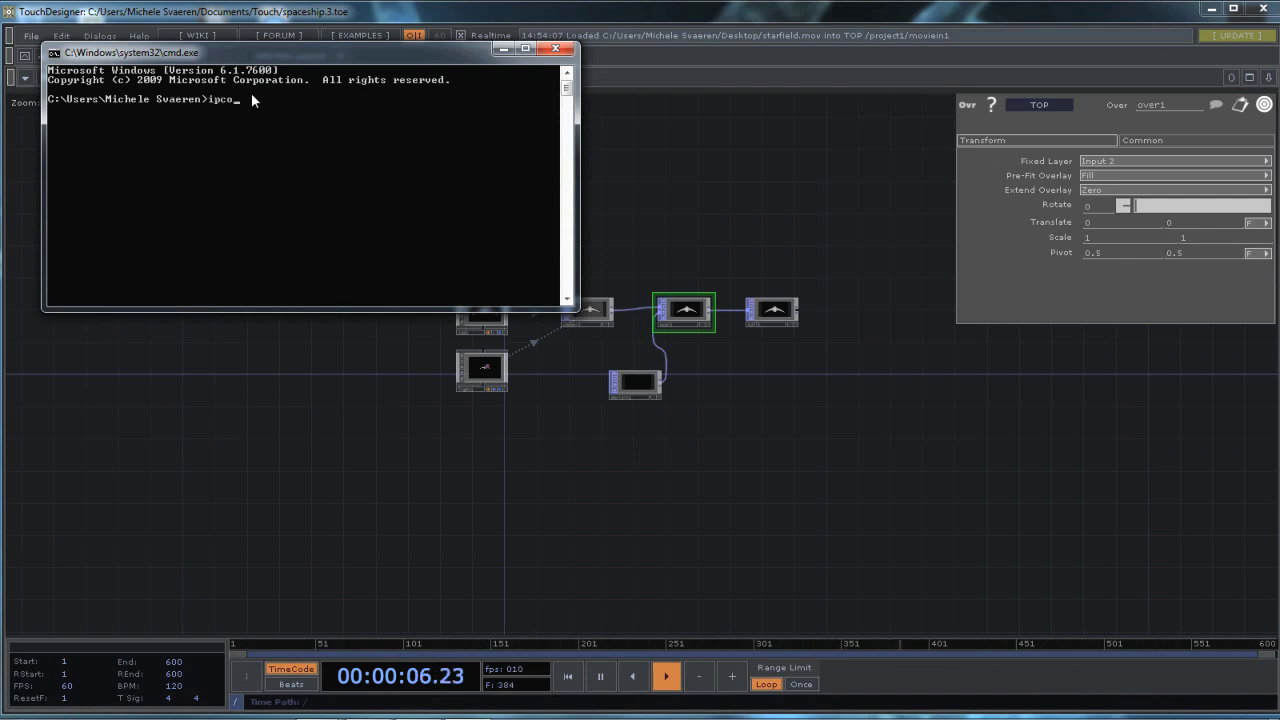
pyautogui.write('ipconfig')
pyautogui.press('Return')
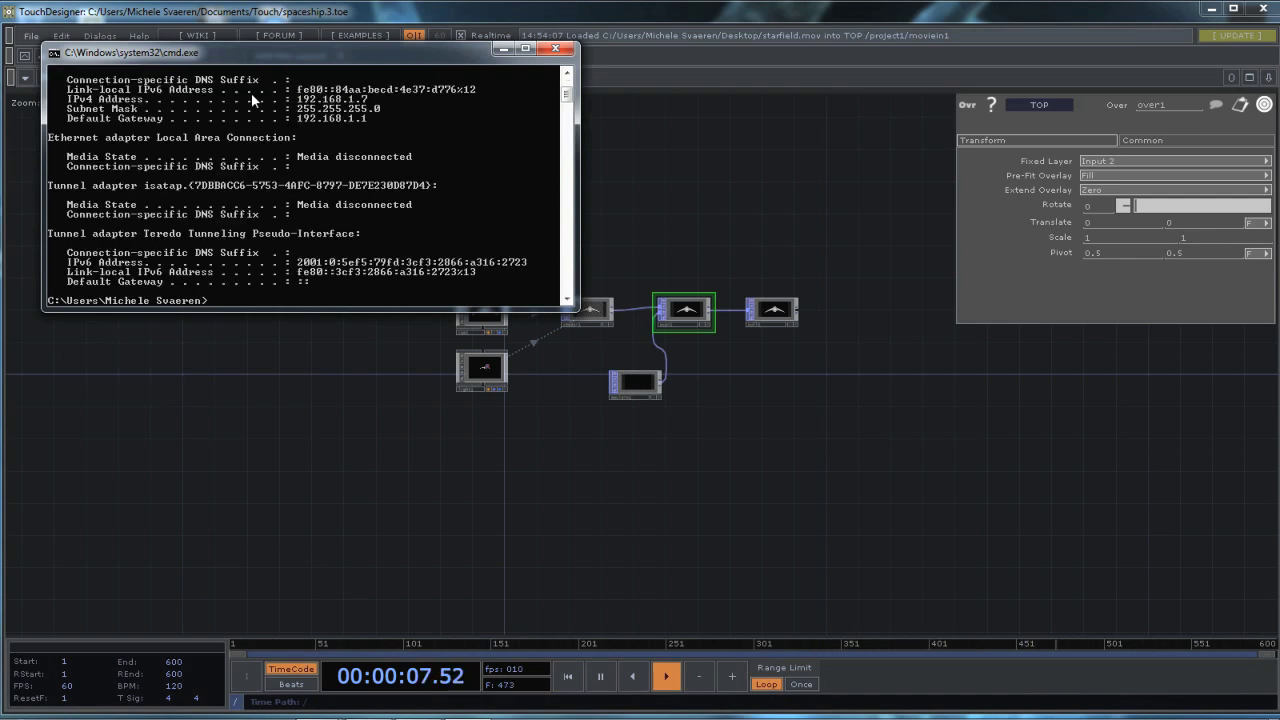
pyautogui.click(557, 48)
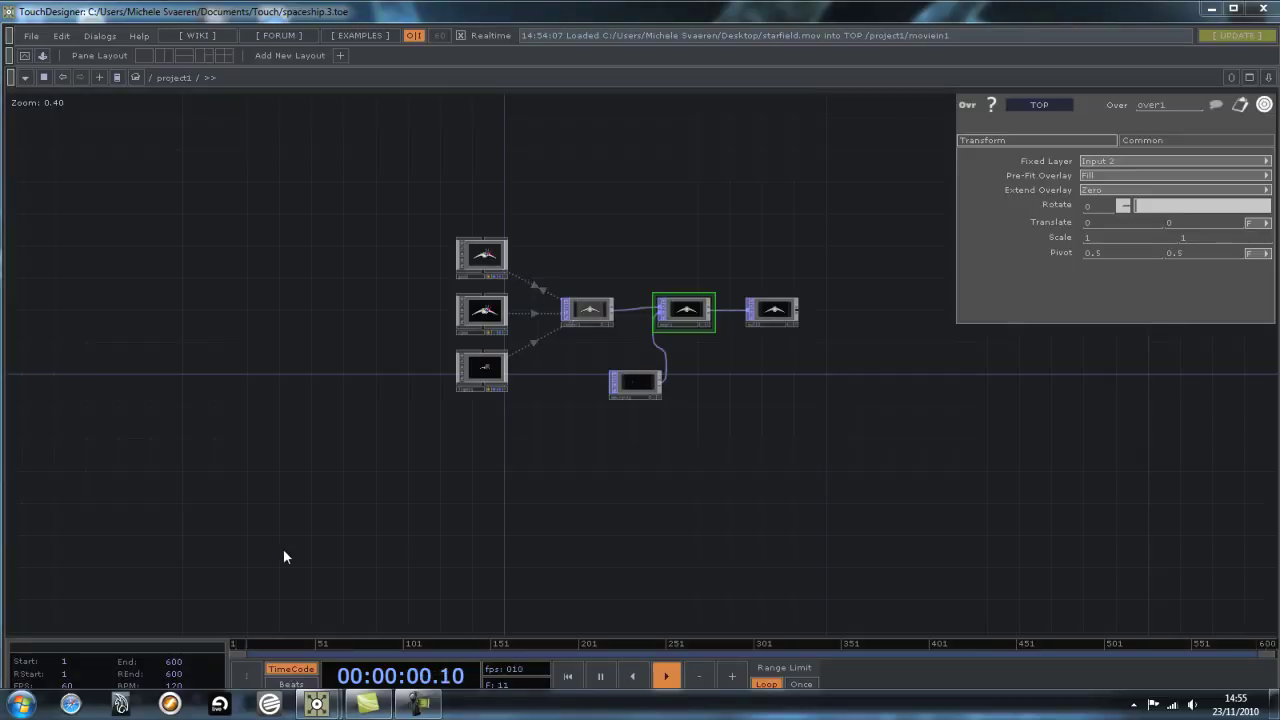
# Add an OSC In CHOP to the left of the scene components and enlarge the view on its incoming channels
pyautogui.press('Tab')
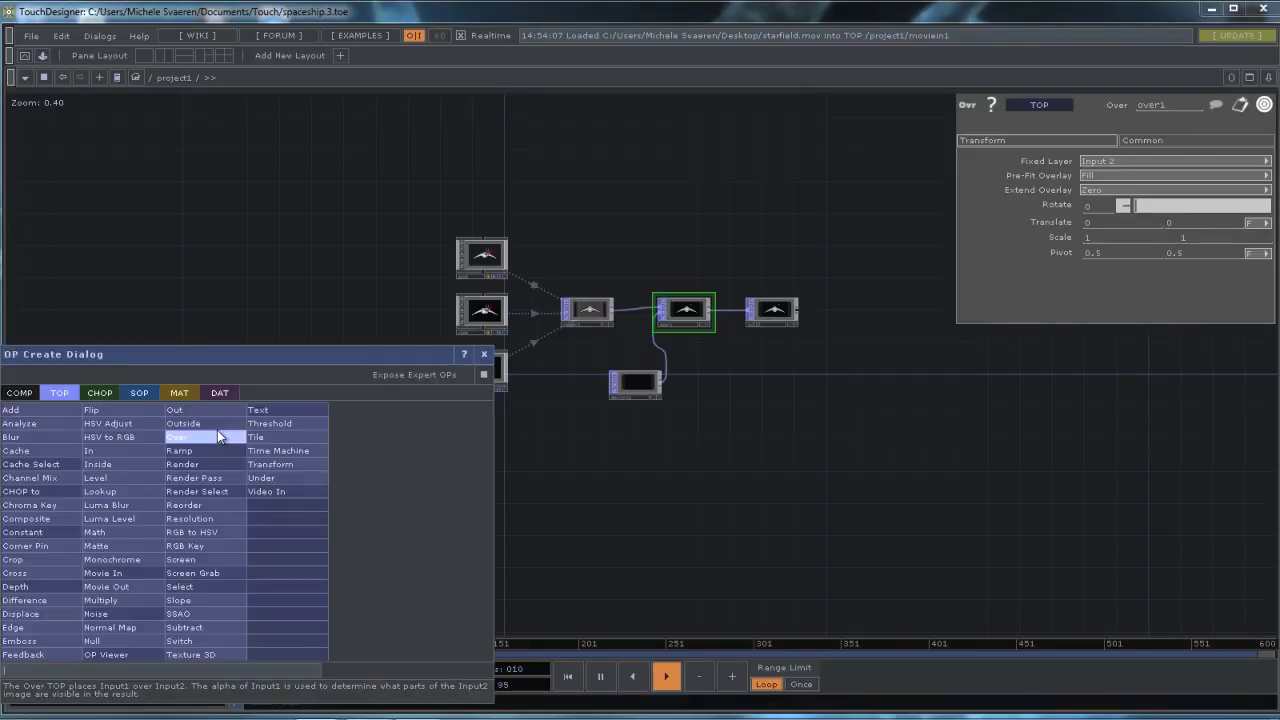
pyautogui.click(103, 393)
pyautogui.moveTo(189, 353); pyautogui.dragTo(316, 211)
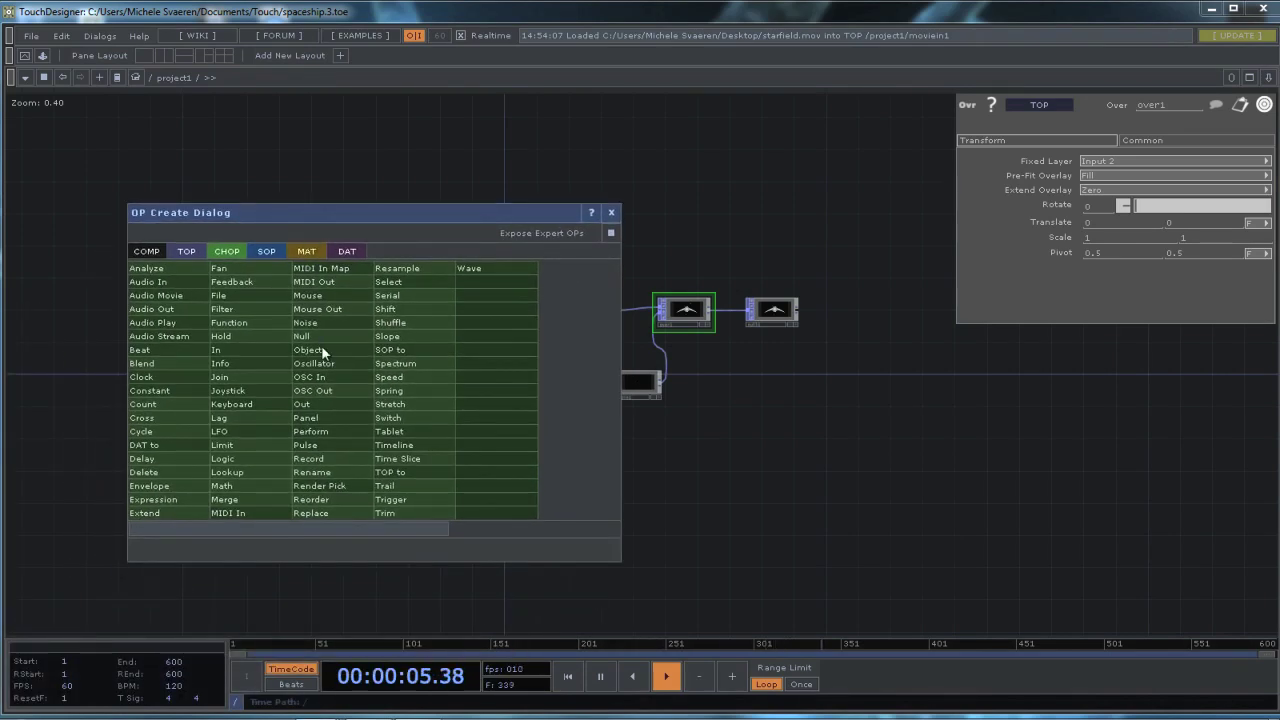
pyautogui.click(312, 377)
pyautogui.click(307, 386)
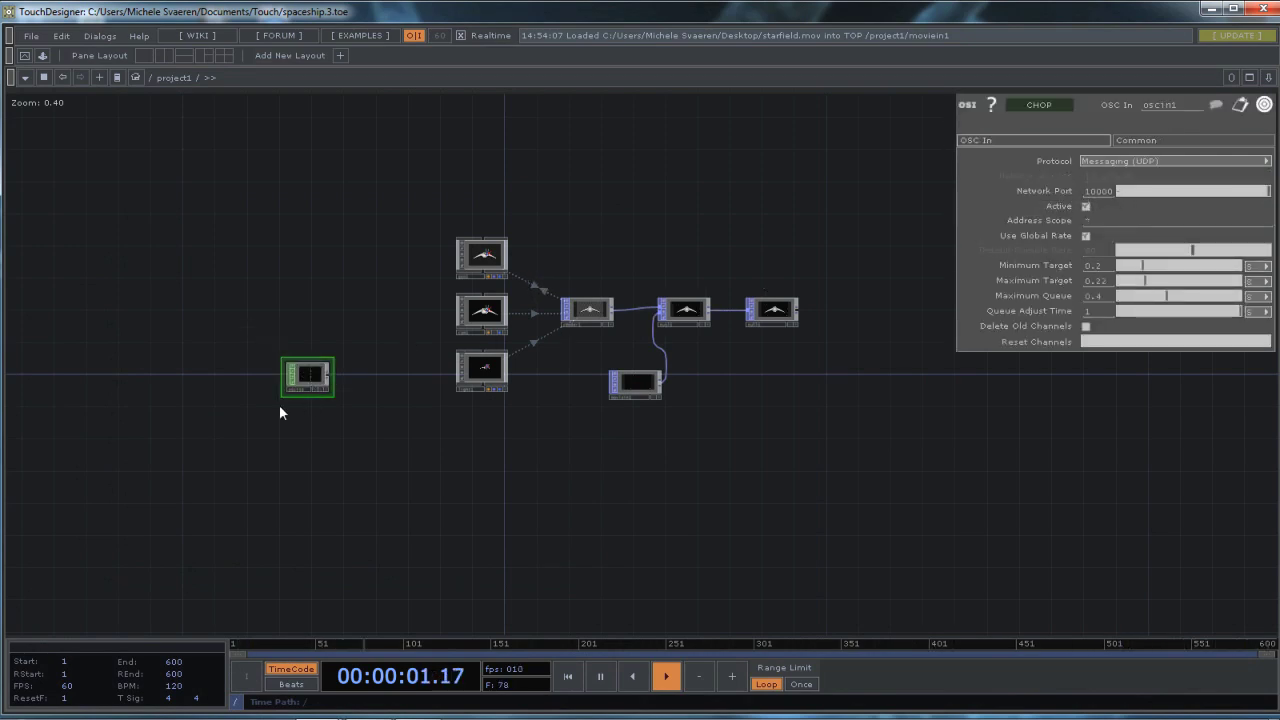
pyautogui.scroll(8, 335, 418)
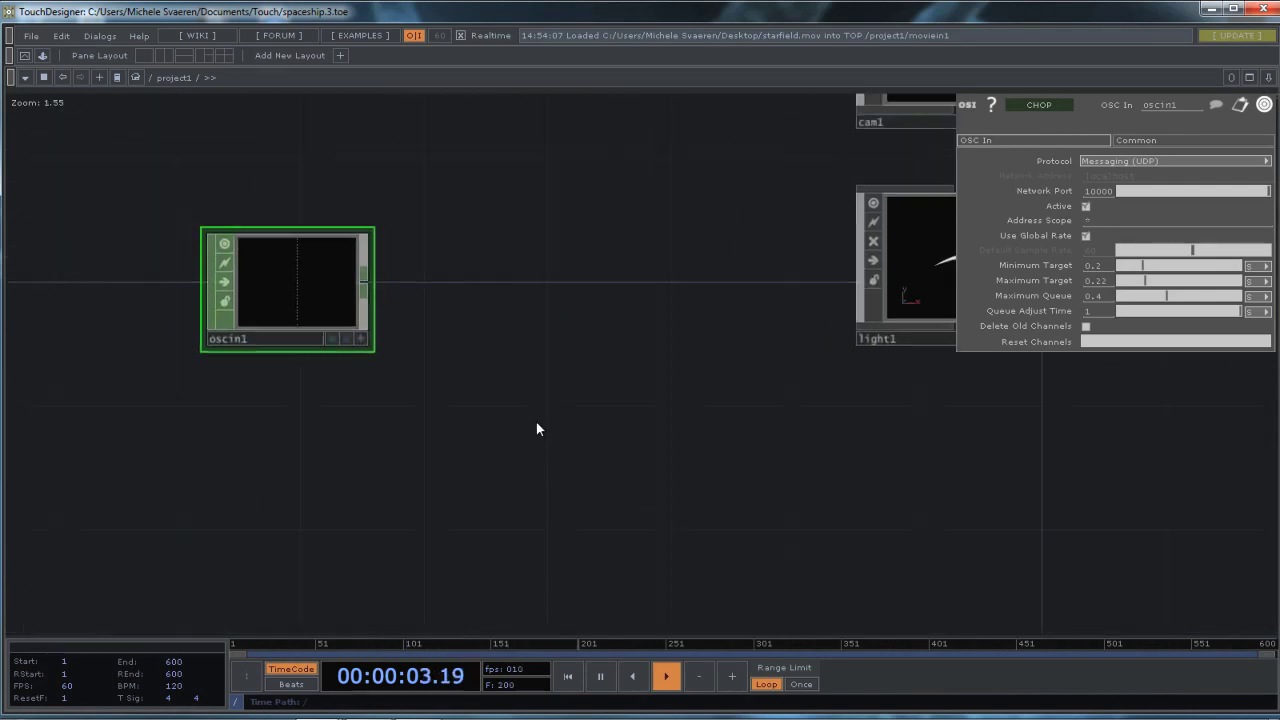
pyautogui.scroll(4, 536, 421)
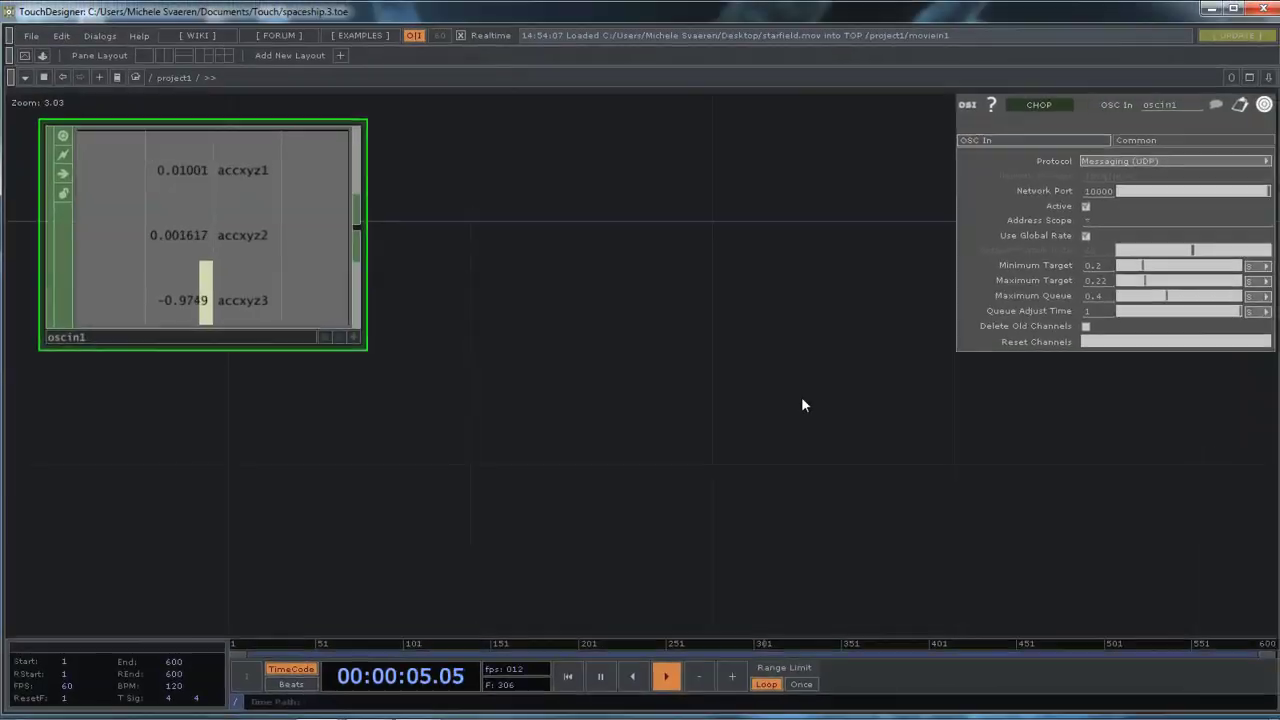
# Move oscin1 farther left of light1 to make room in the network for more operators
pyautogui.scroll(-5, 650, 404)
pyautogui.scroll(-3, 637, 406)
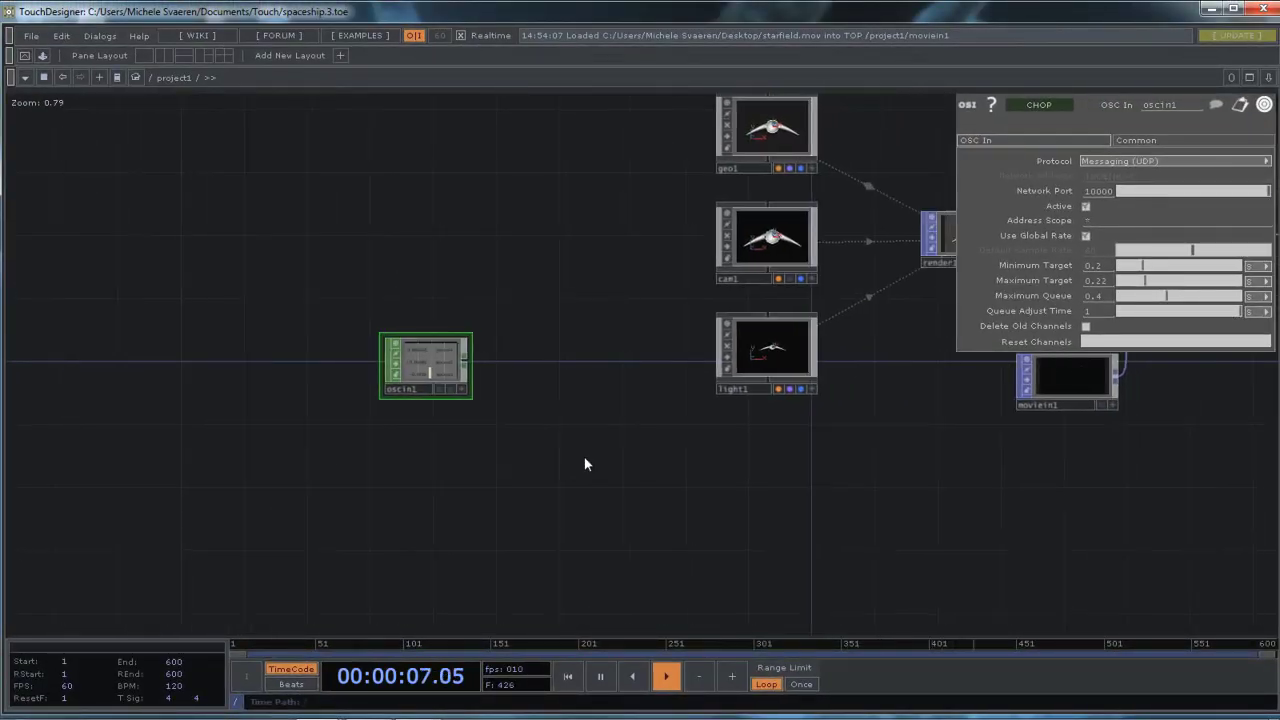
pyautogui.moveTo(365, 354); pyautogui.dragTo(213, 360)
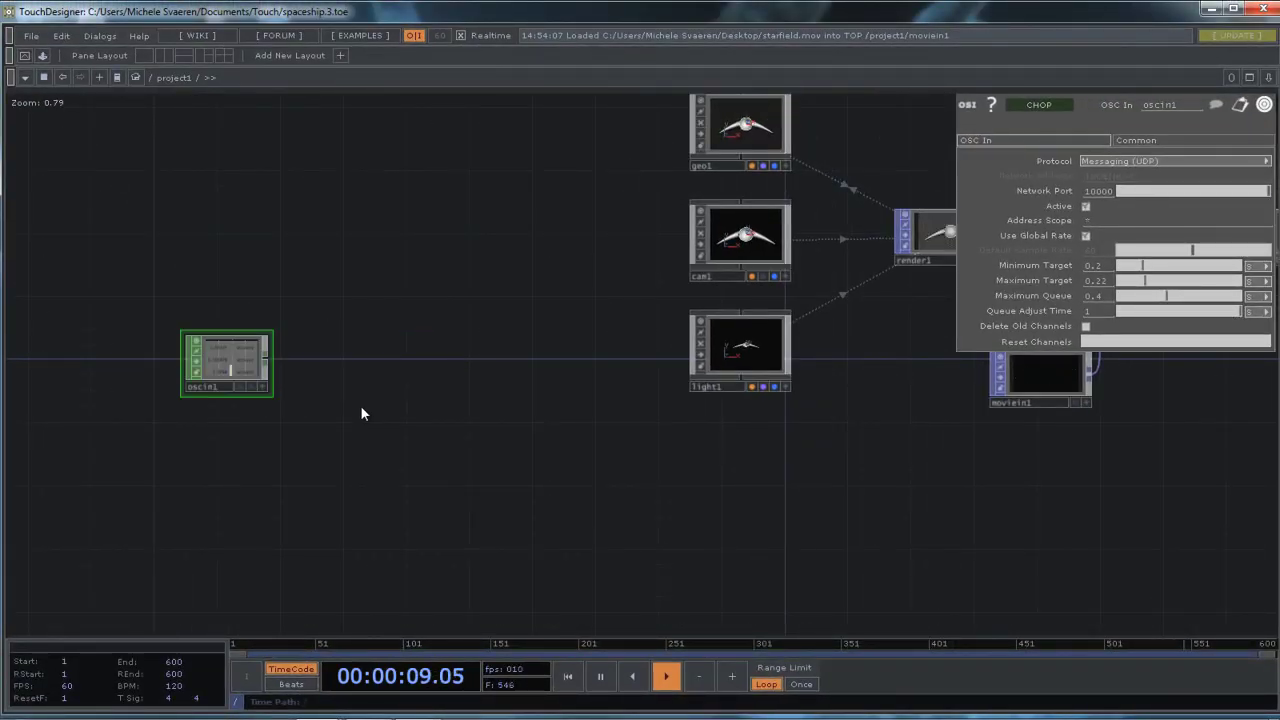
pyautogui.scroll(3, 309, 380)
pyautogui.moveTo(195, 367); pyautogui.dragTo(151, 367)
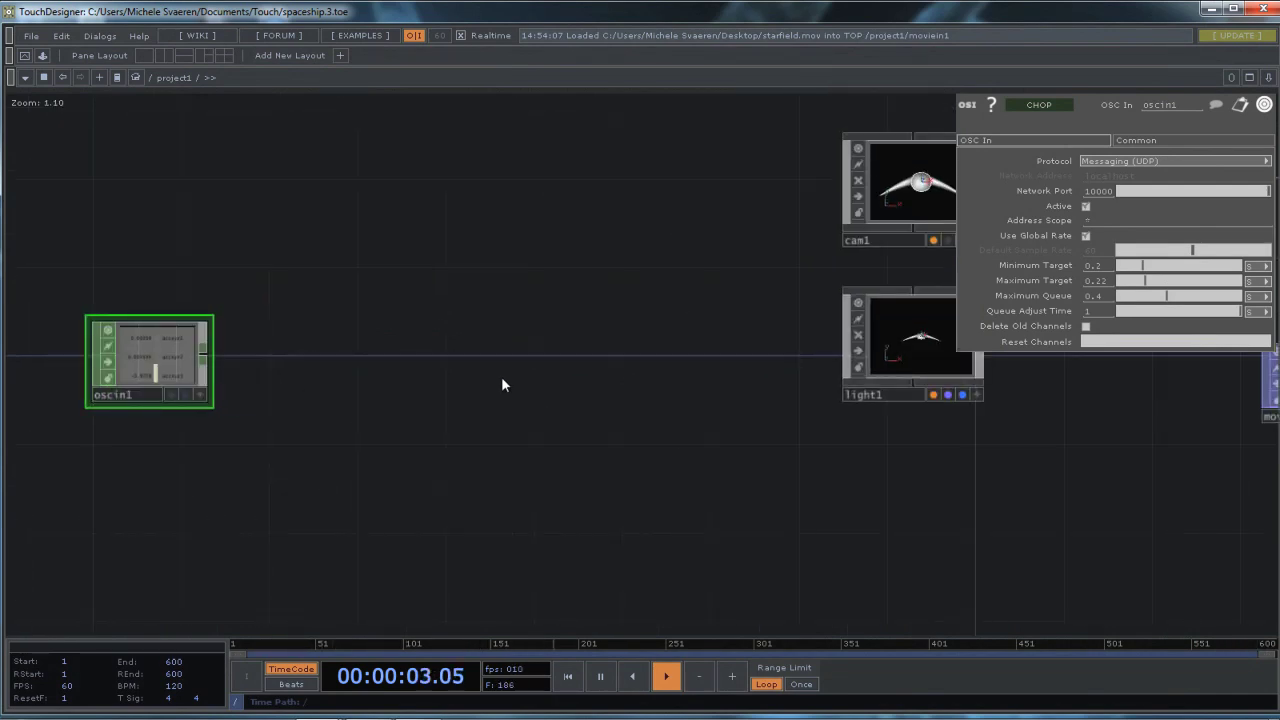
# Shift oscin1 still farther left and slightly below its row, leaving a wide gap before the scene components
pyautogui.scroll(-3, 501, 376)
pyautogui.moveTo(592, 414); pyautogui.dragTo(523, 436)
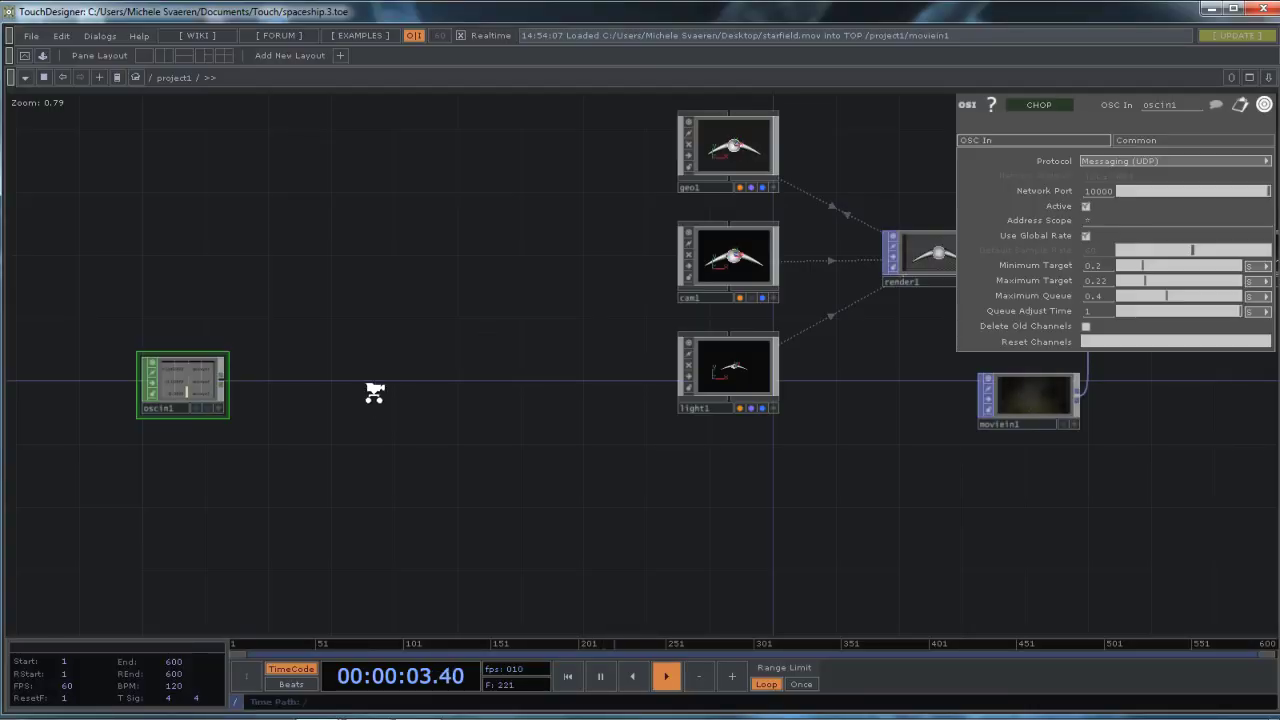
pyautogui.scroll(3, 371, 395)
pyautogui.moveTo(371, 403); pyautogui.dragTo(667, 368)
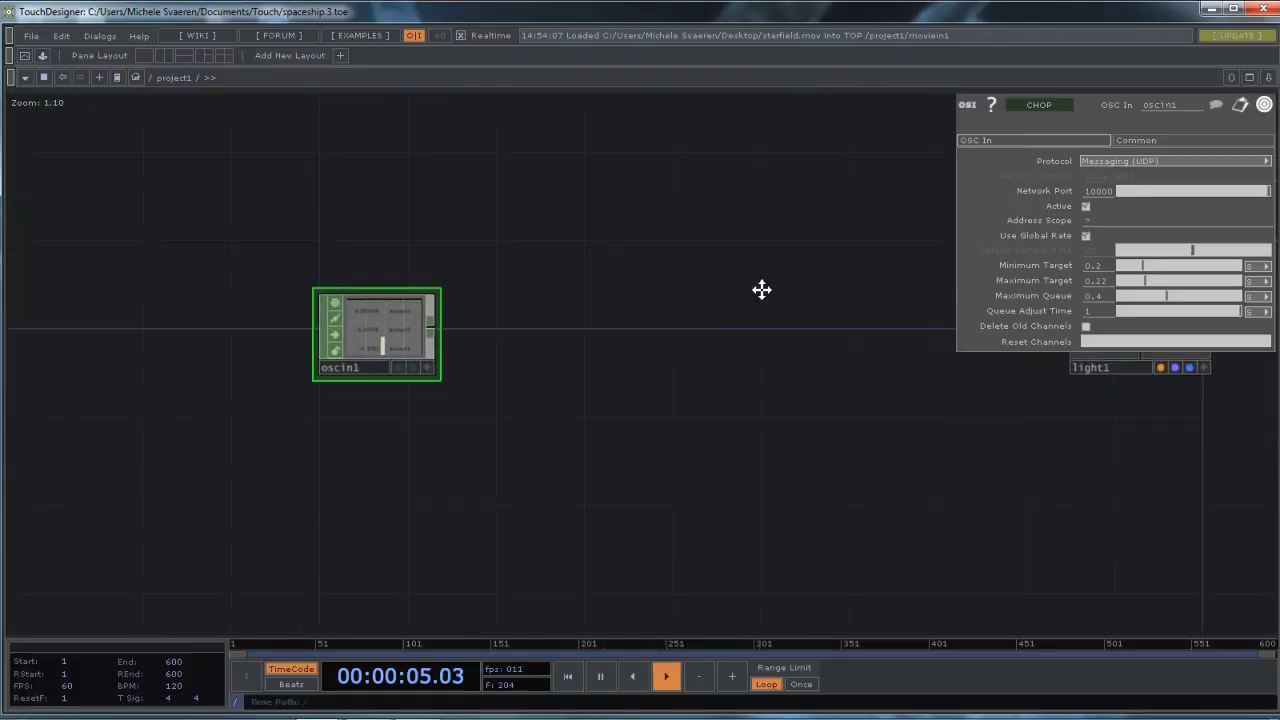
pyautogui.moveTo(762, 289); pyautogui.dragTo(883, 222)
pyautogui.moveTo(511, 258); pyautogui.dragTo(246, 303)
pyautogui.scroll(-5, 375, 327)
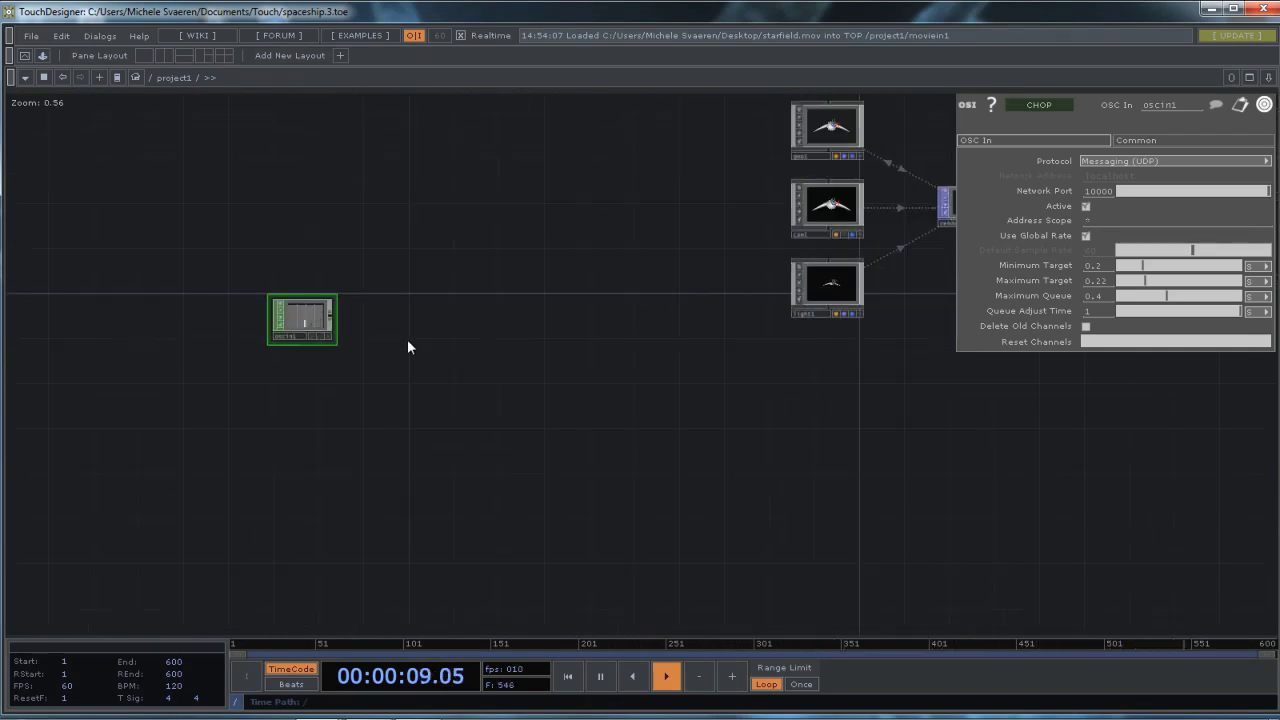
pyautogui.moveTo(415, 303); pyautogui.dragTo(325, 346)
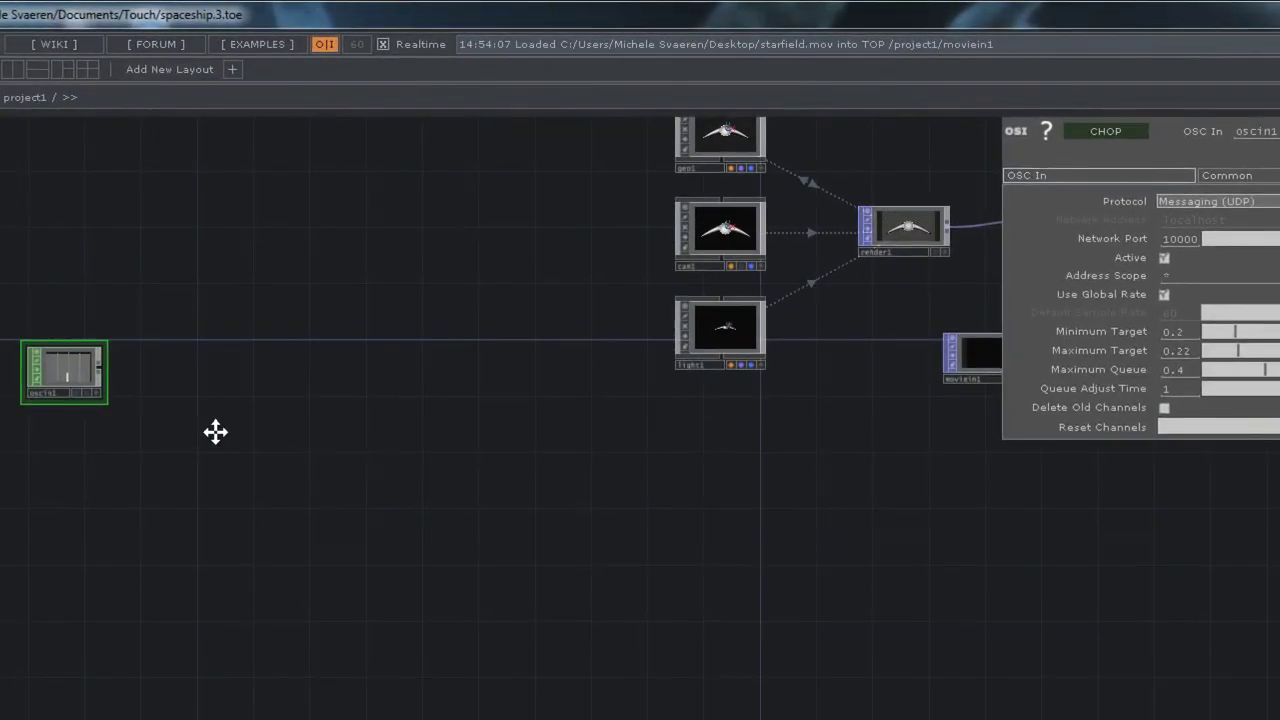
pyautogui.moveTo(216, 431); pyautogui.dragTo(202, 468)
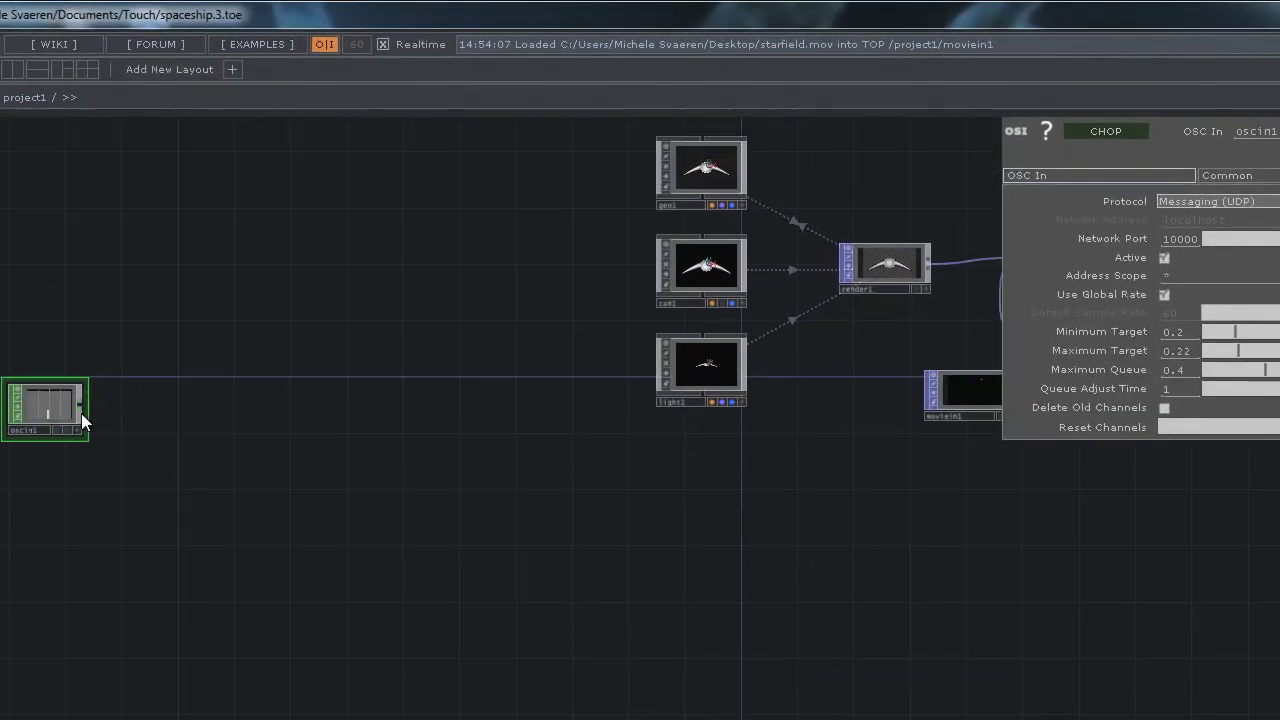
pyautogui.scroll(3, 116, 410)
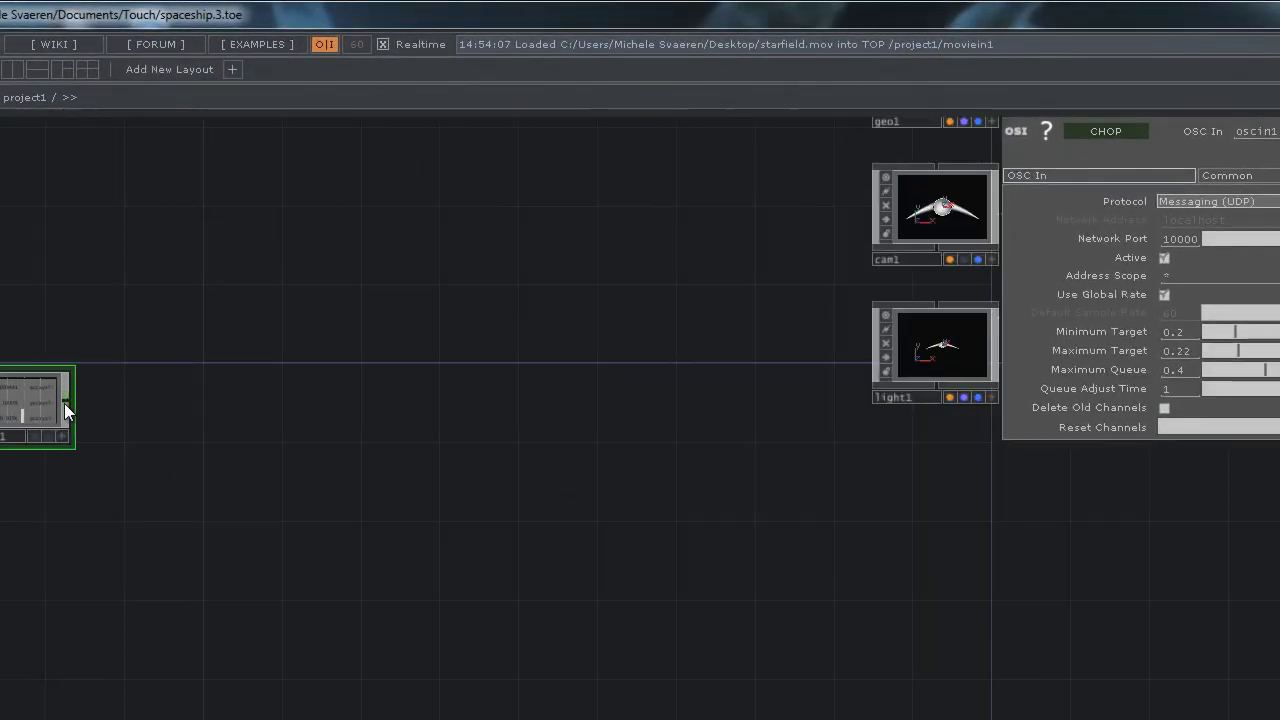
# Add a Select CHOP to the right of oscin1 and wire oscin1's output into it
pyautogui.rightClick(64, 403)
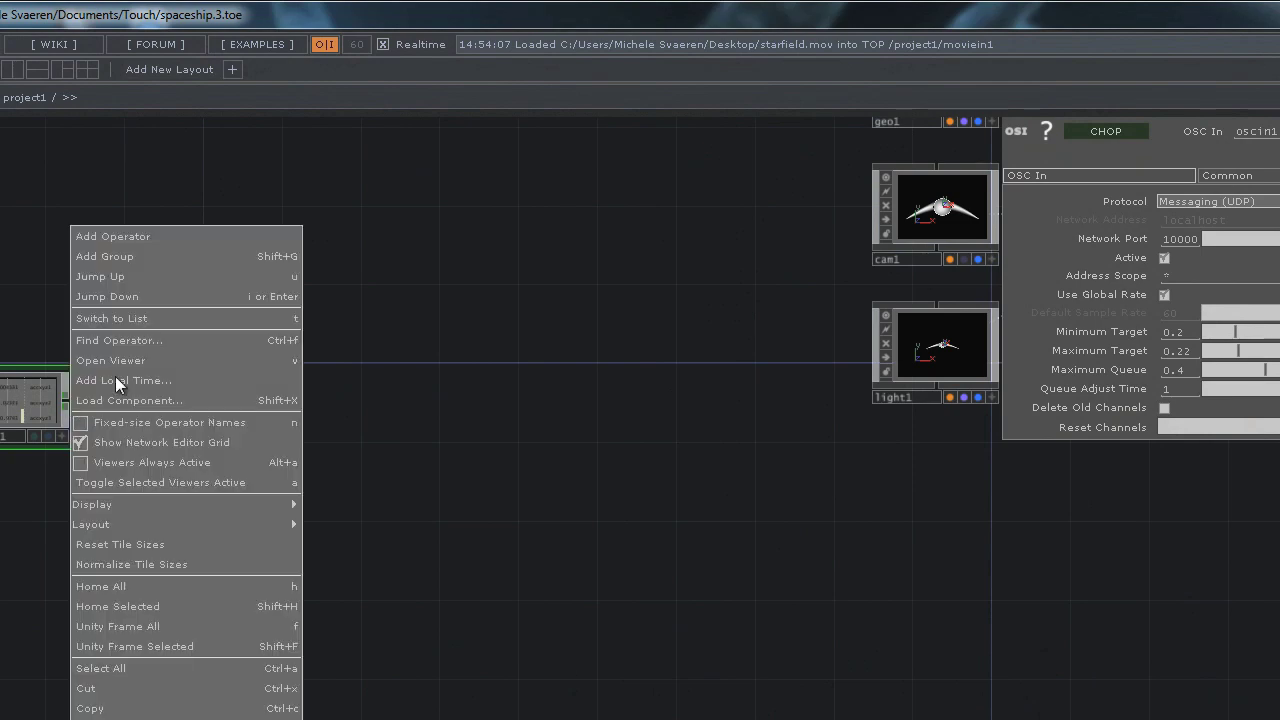
pyautogui.click(141, 230)
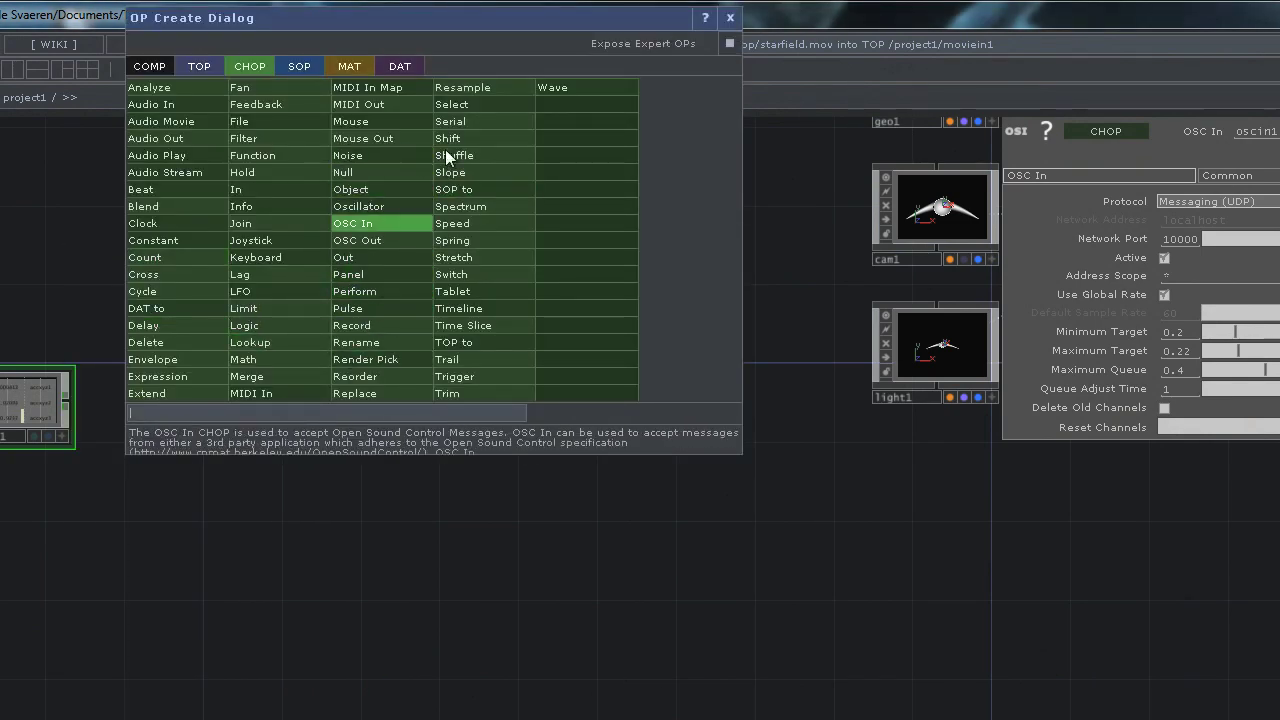
pyautogui.click(452, 104)
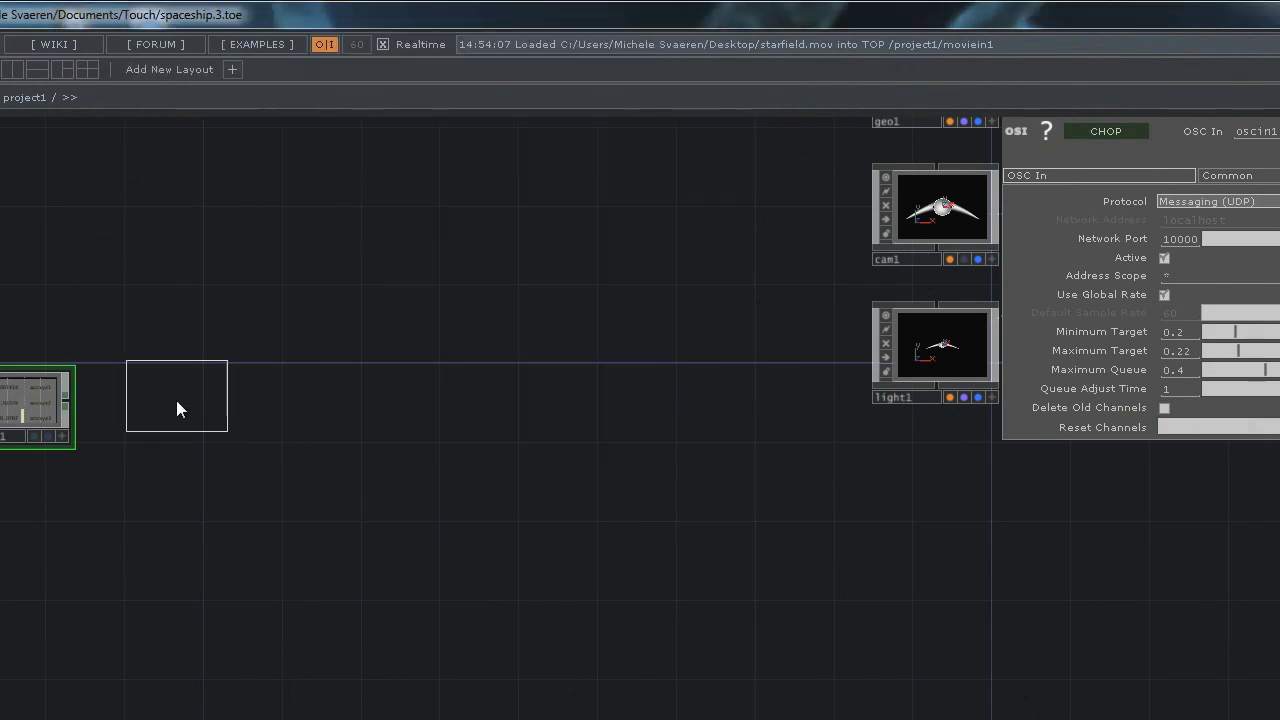
pyautogui.click(186, 406)
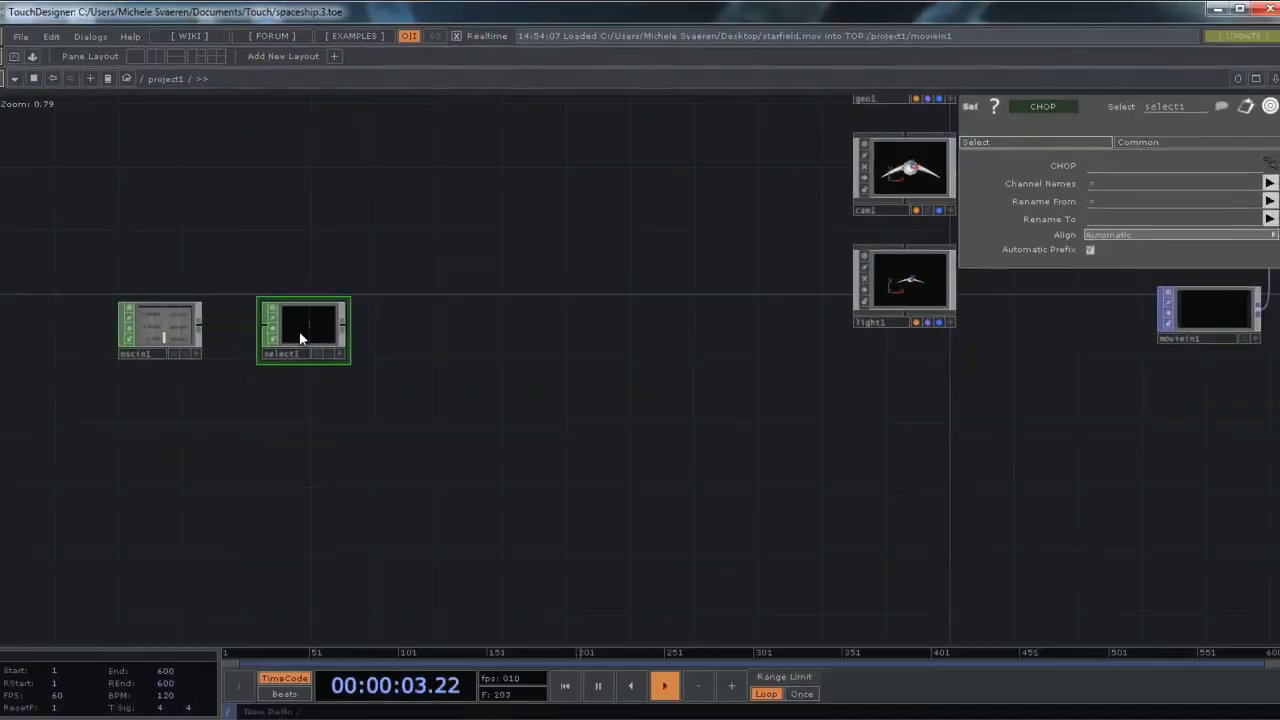
pyautogui.scroll(3, 145, 335)
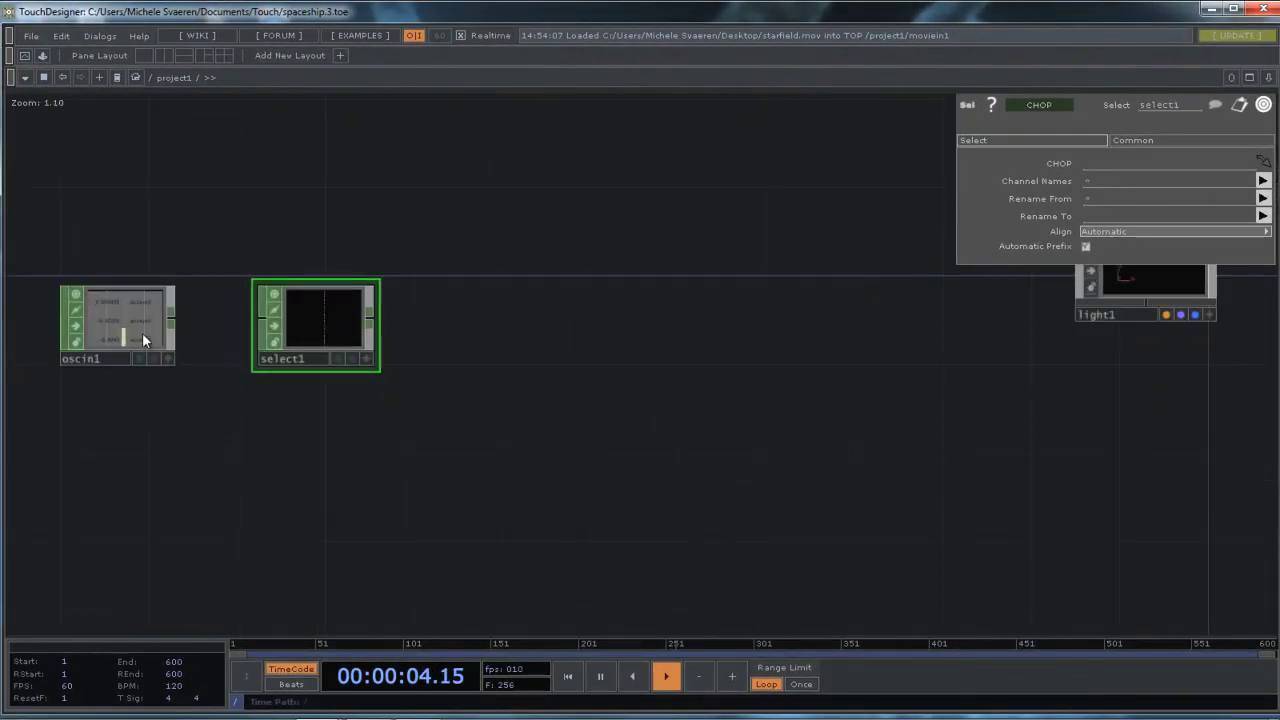
pyautogui.moveTo(171, 323); pyautogui.dragTo(322, 327)
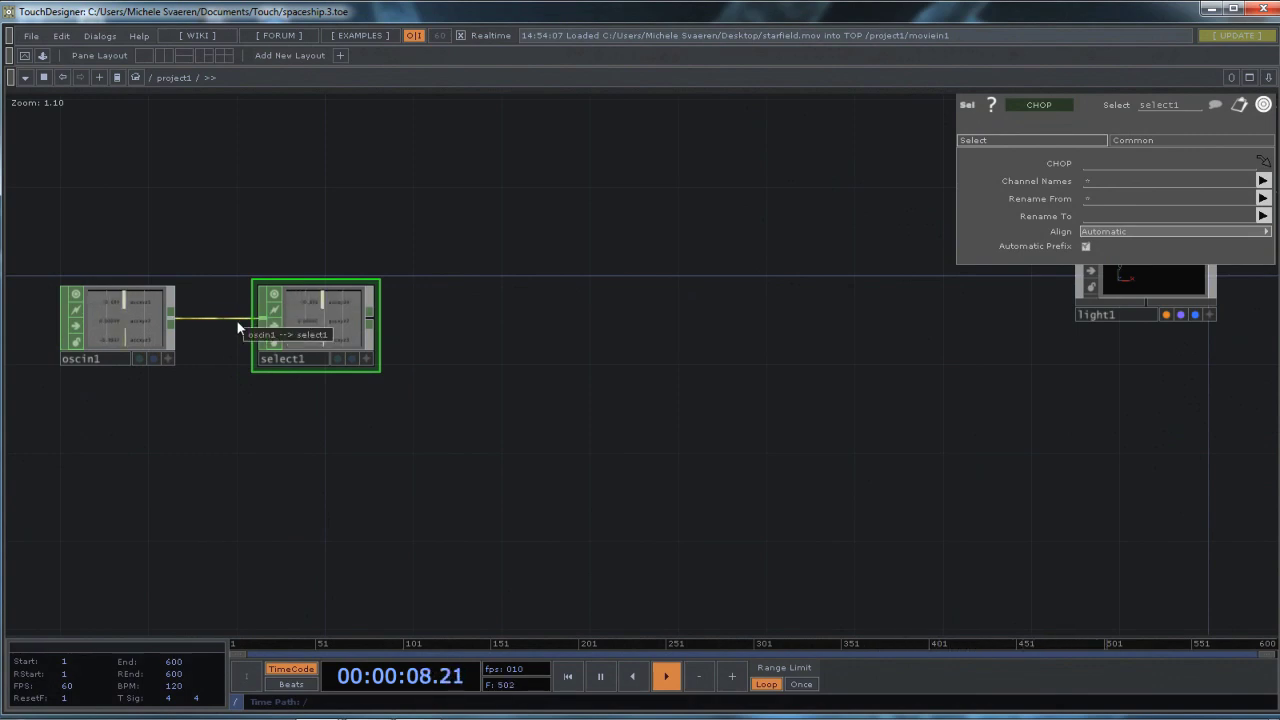
# Set the Channel Names of select1 to accxyz1 so that it passes only that accelerometer channel
pyautogui.scroll(3, 318, 338)
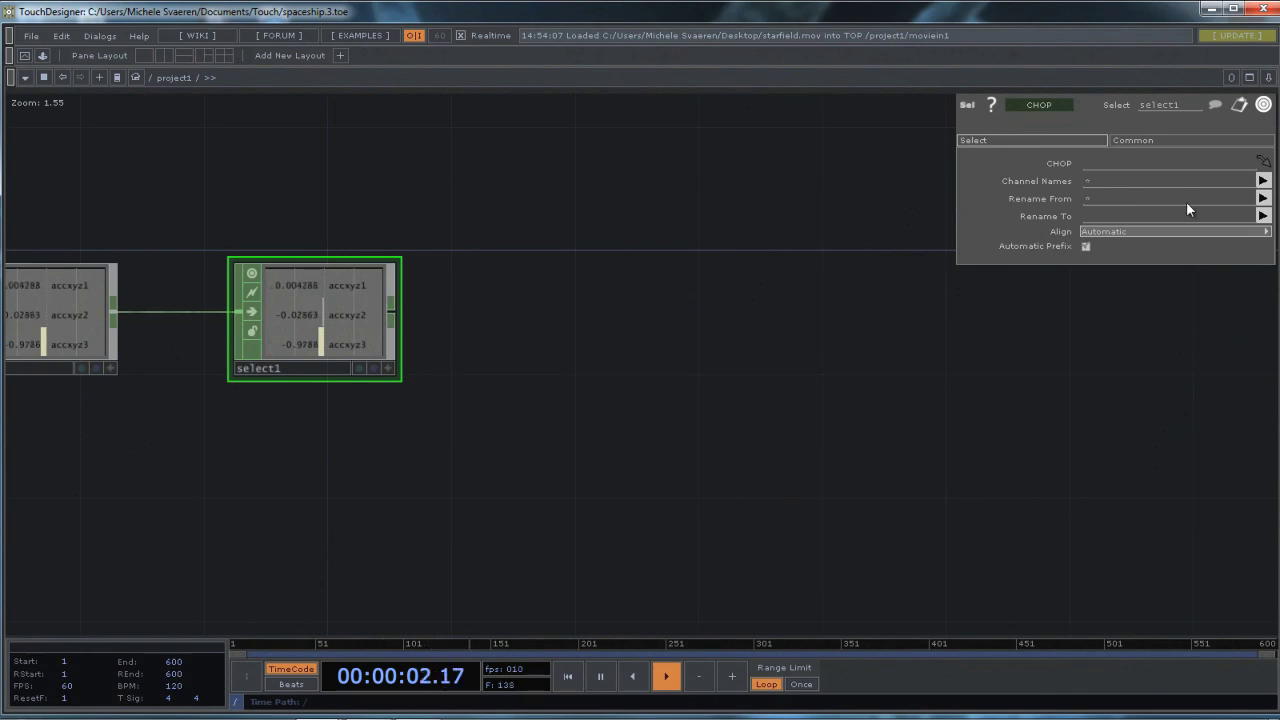
pyautogui.click(1261, 183)
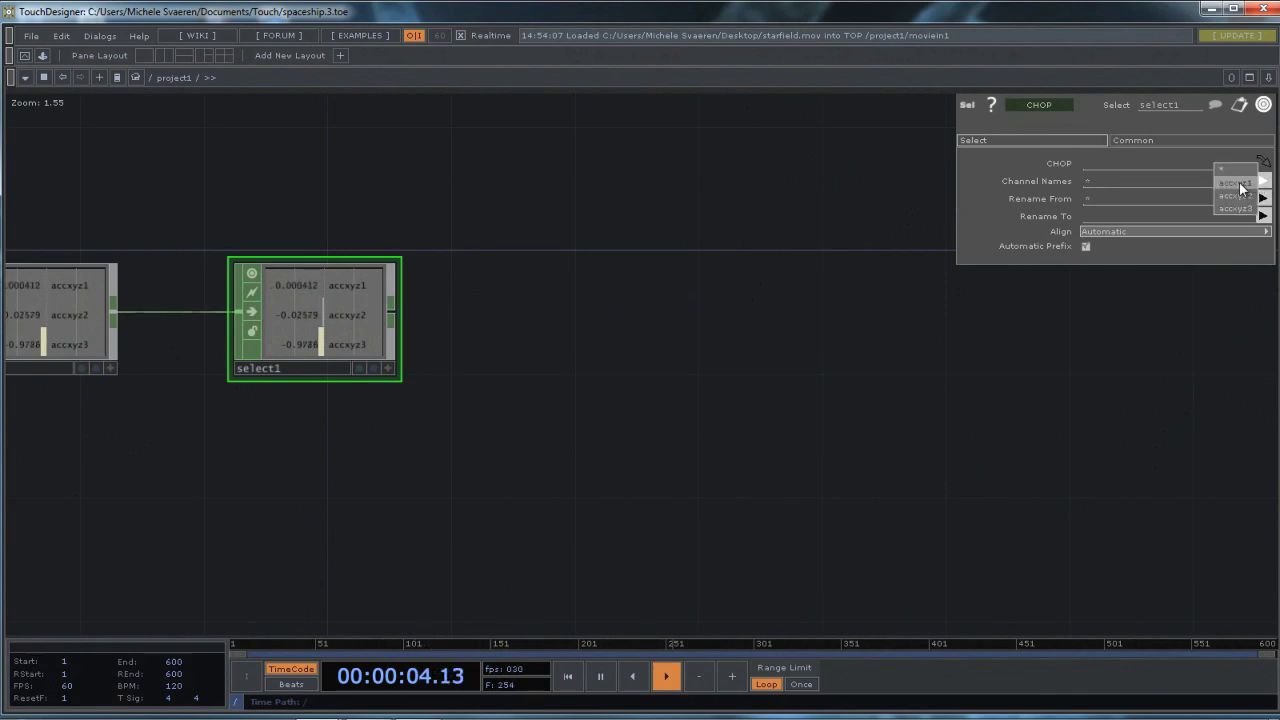
pyautogui.click(1238, 185)
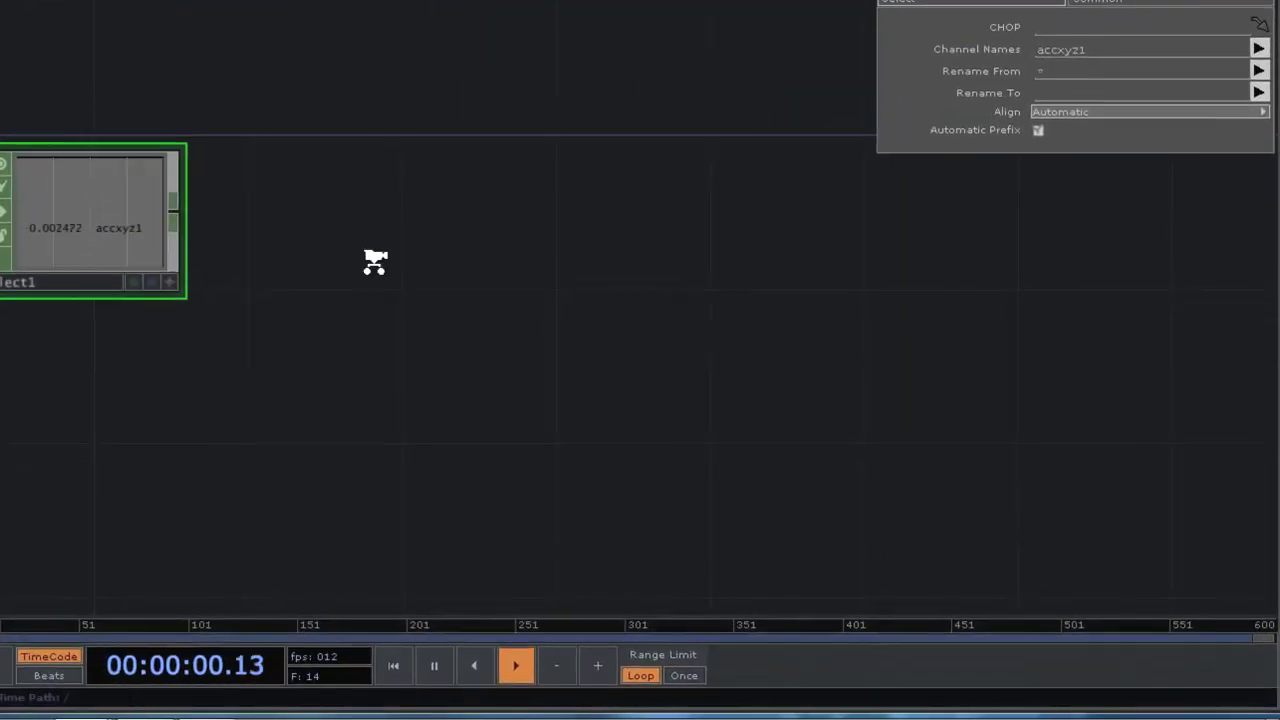
# Append a Math CHOP to the output of select1 and place it to the right in the same row
pyautogui.scroll(-3, 374, 262)
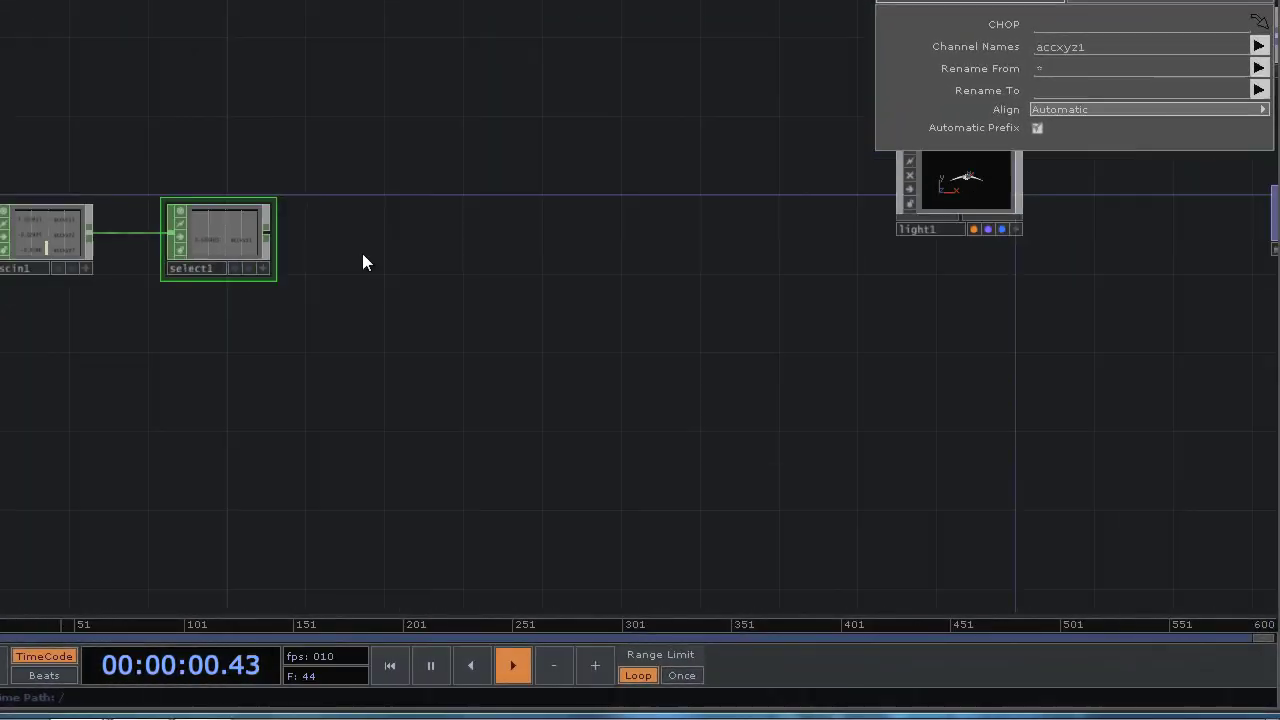
pyautogui.rightClick(270, 232)
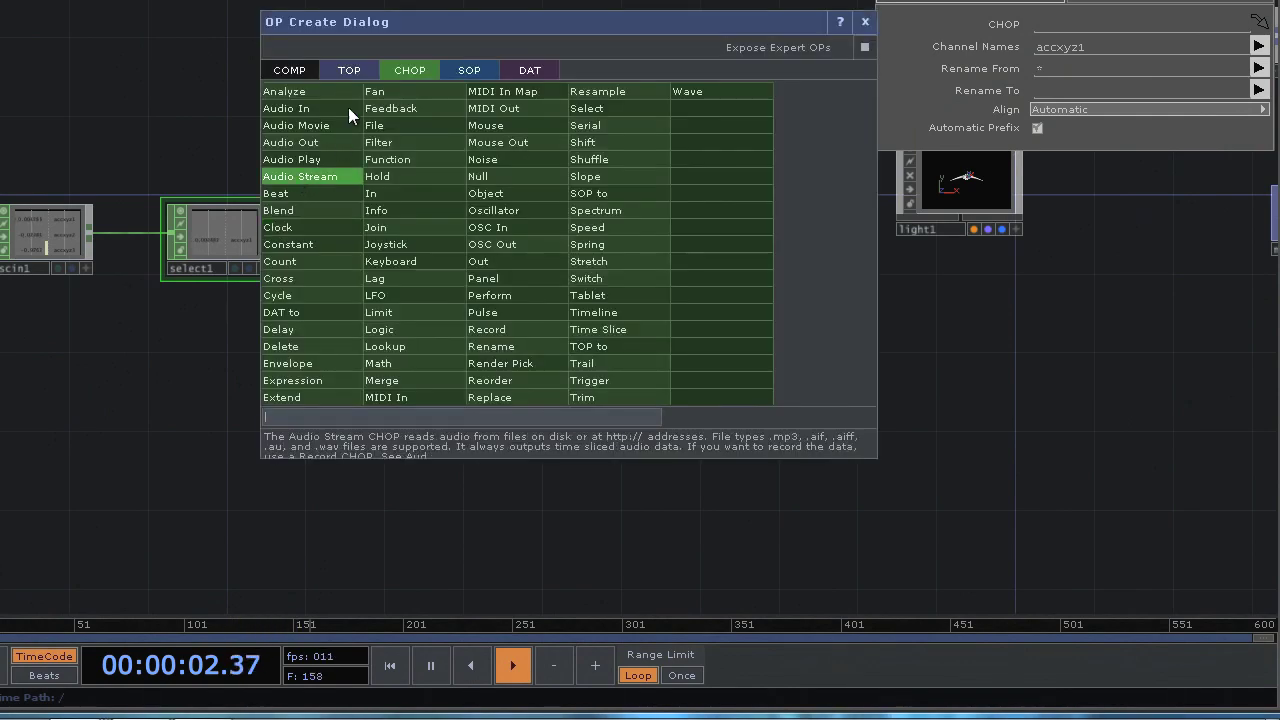
pyautogui.click(386, 364)
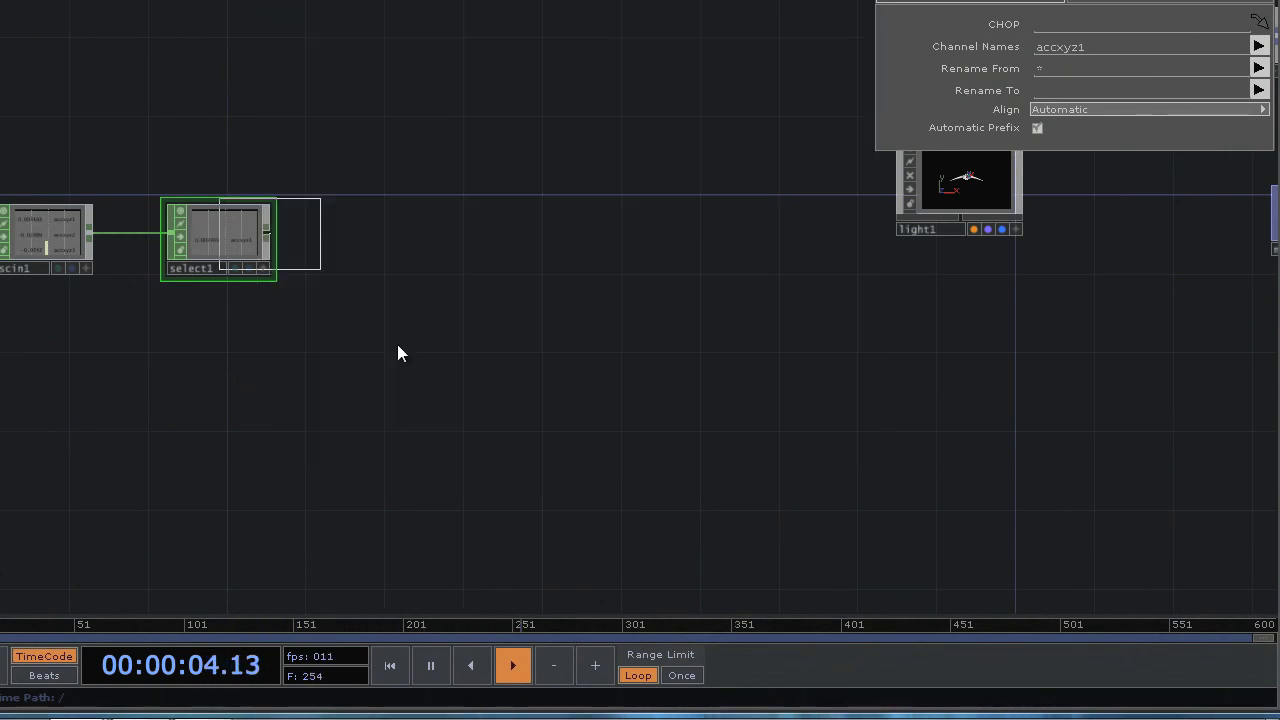
pyautogui.click(375, 238)
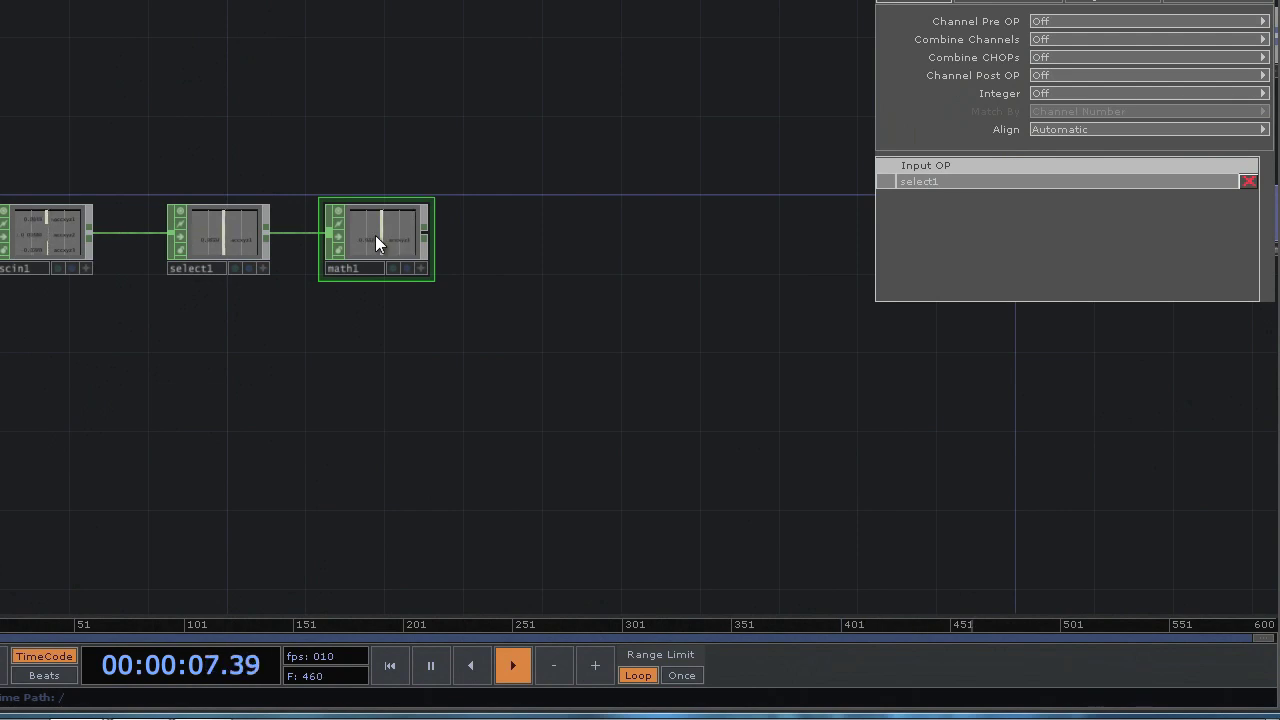
# Append a Null CHOP to the output of math1 and place it at the end of the chain
pyautogui.scroll(2, 486, 271)
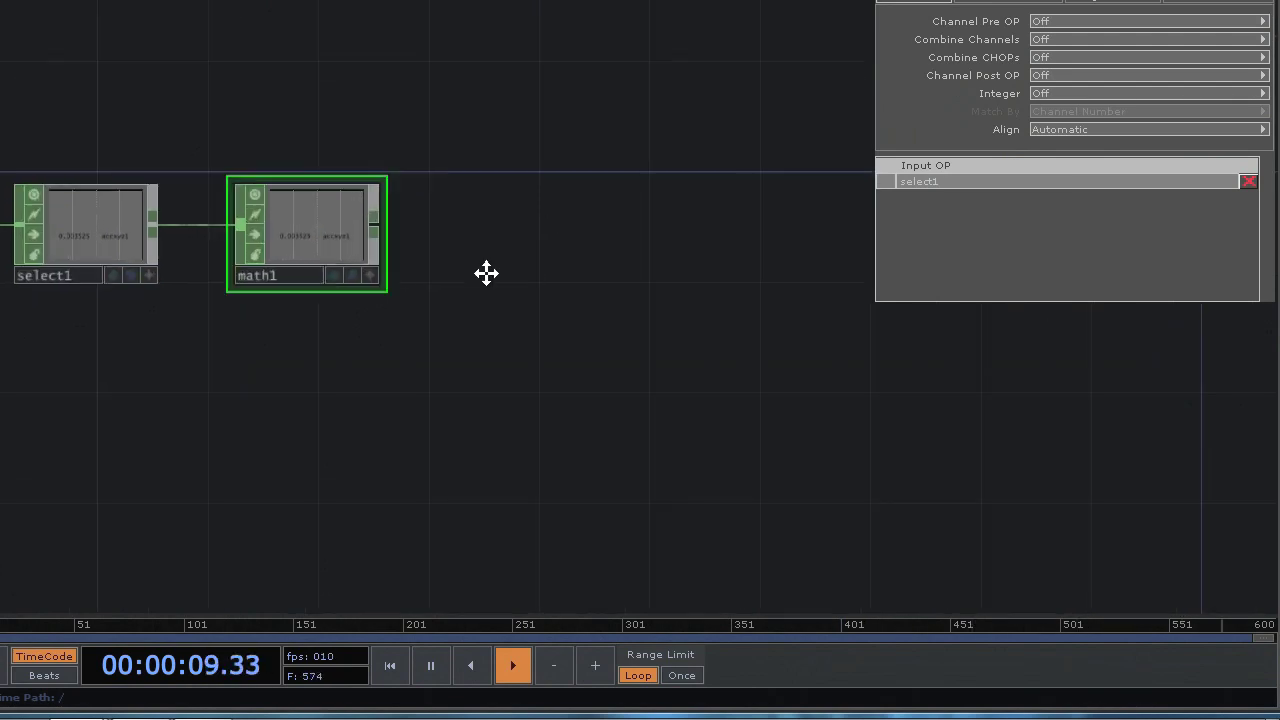
pyautogui.moveTo(486, 271); pyautogui.dragTo(308, 282)
pyautogui.click(142, 237)
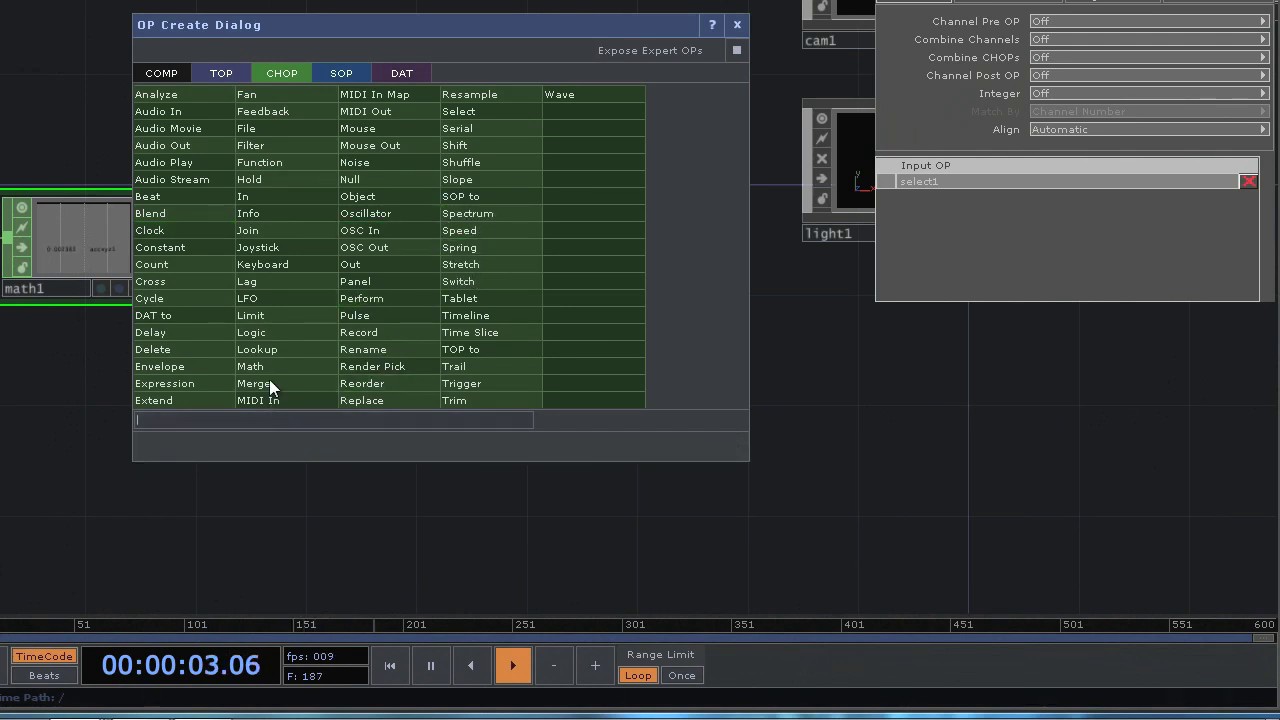
pyautogui.click(358, 182)
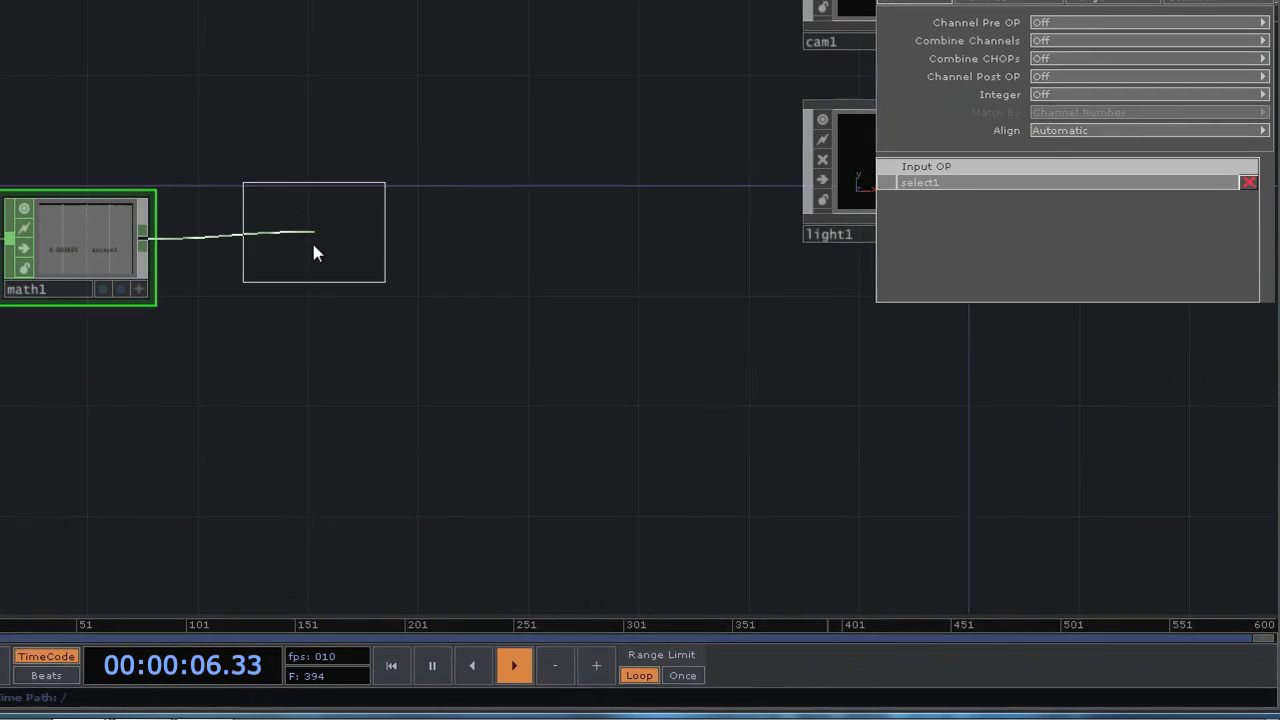
pyautogui.click(316, 250)
pyautogui.scroll(-2, 370, 330)
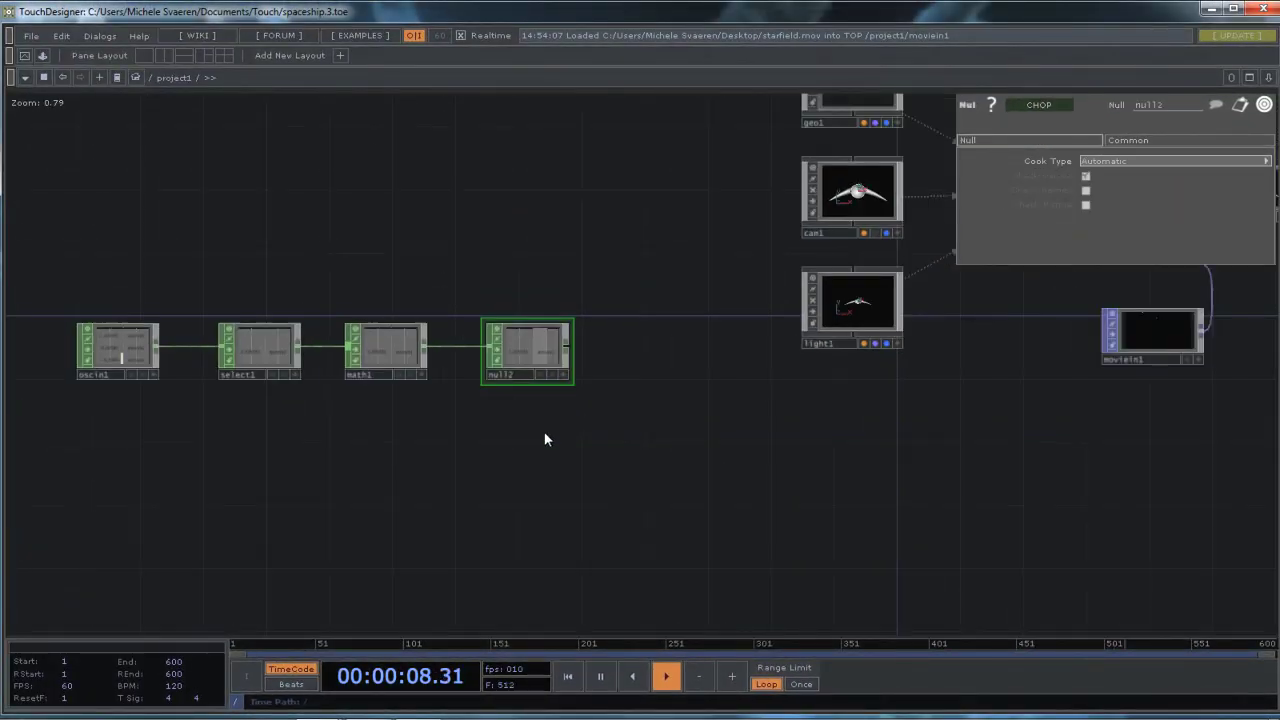
# Show geo1's transform parameters and open the CHOP Exporter for null2, placing its window clear of them
pyautogui.moveTo(544, 438); pyautogui.dragTo(470, 430)
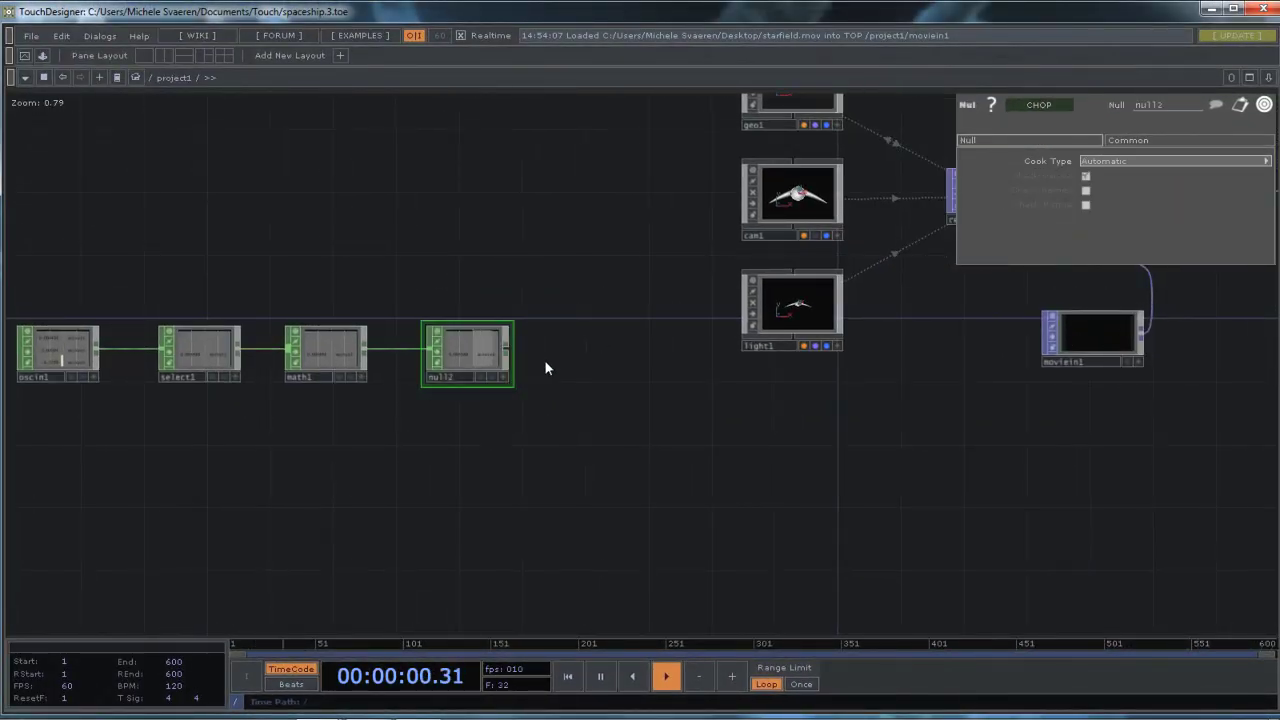
pyautogui.scroll(3, 462, 435)
pyautogui.scroll(-3, 569, 437)
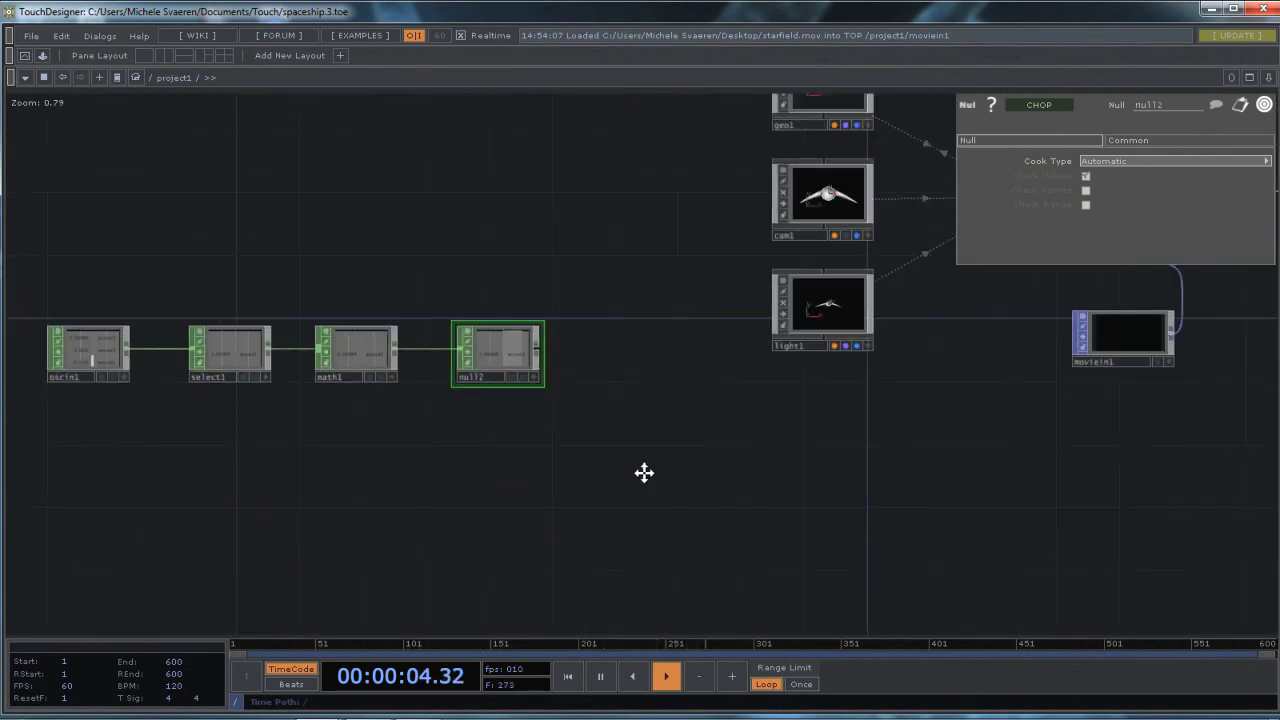
pyautogui.moveTo(643, 471); pyautogui.dragTo(793, 478)
pyautogui.scroll(3, 793, 478)
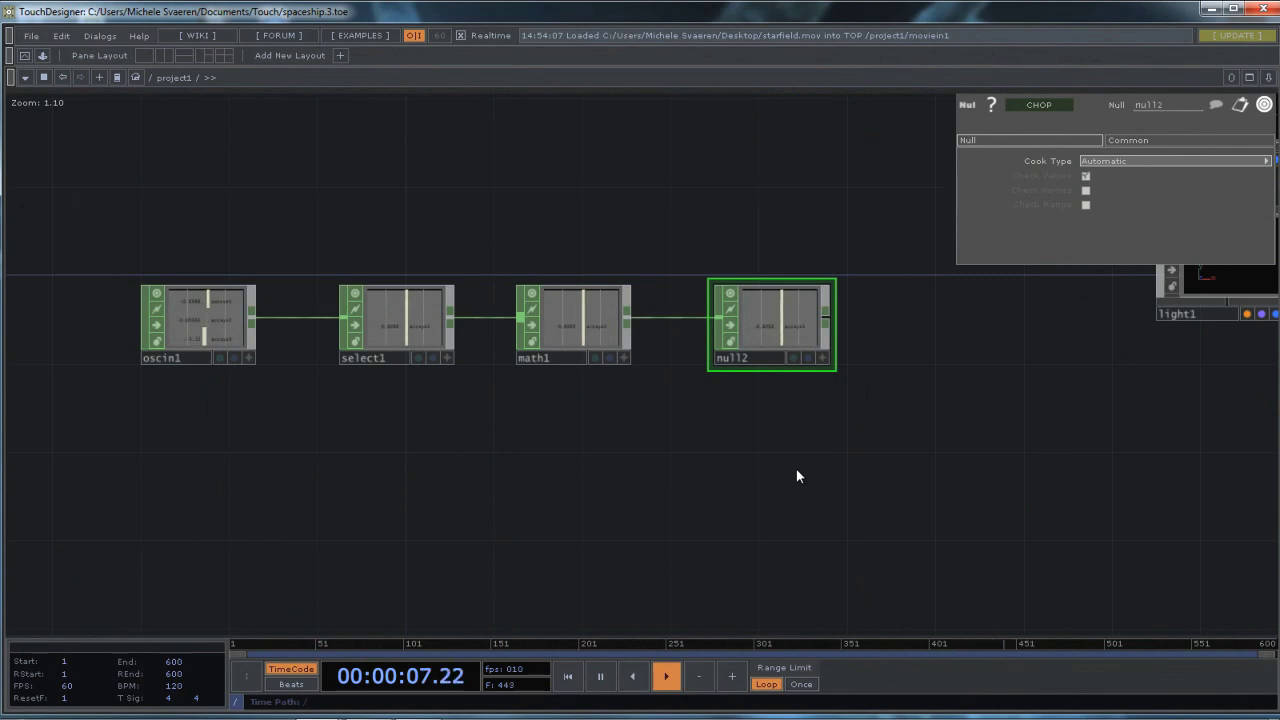
pyautogui.moveTo(929, 427); pyautogui.dragTo(407, 515)
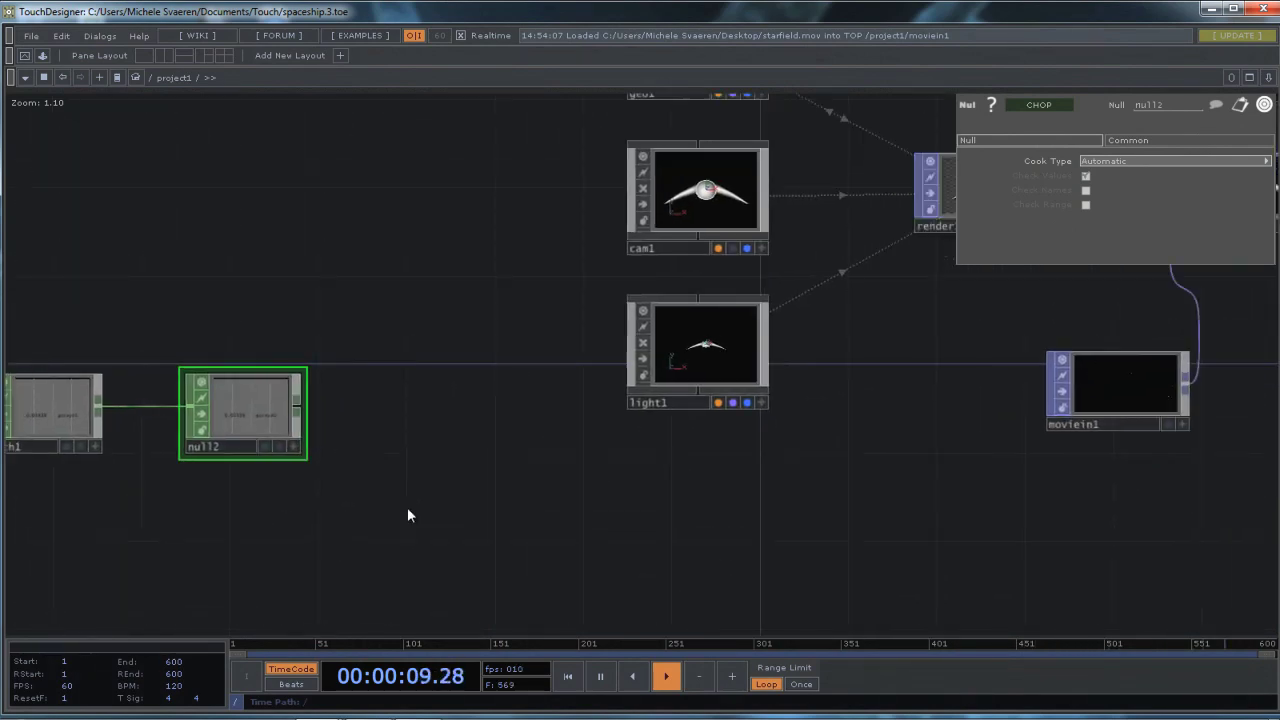
pyautogui.moveTo(433, 352); pyautogui.dragTo(428, 440)
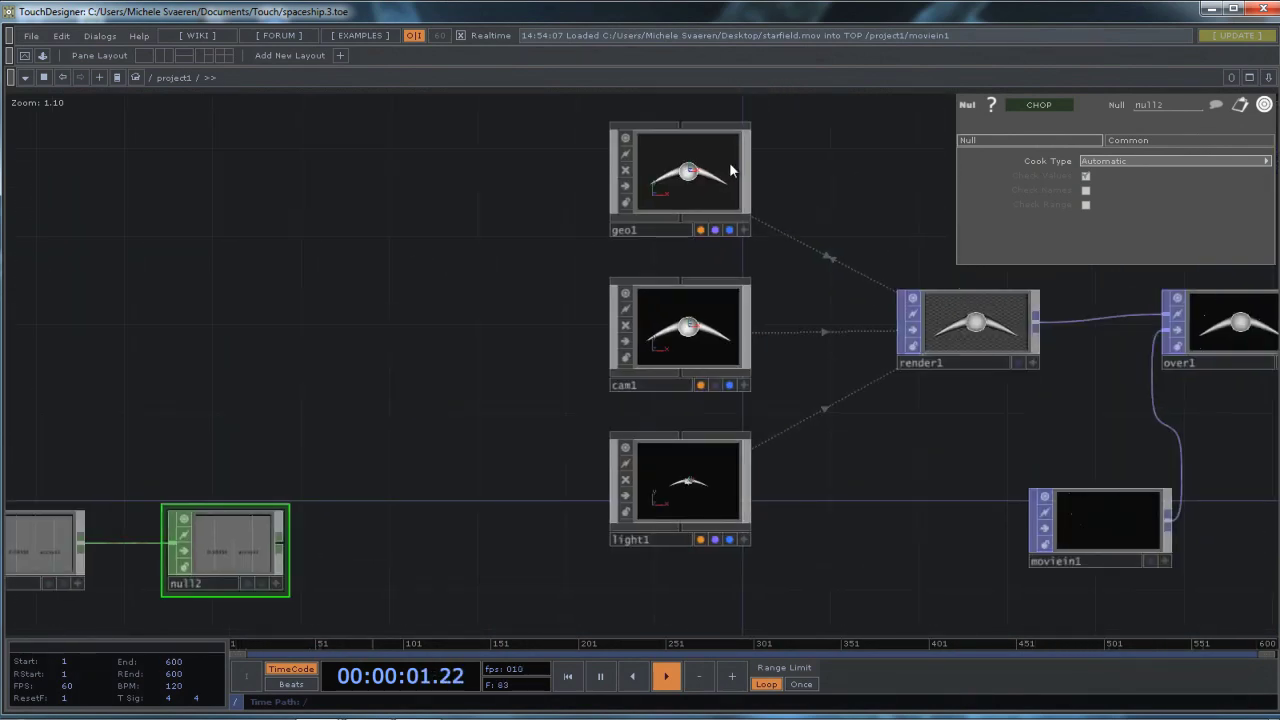
pyautogui.click(712, 170)
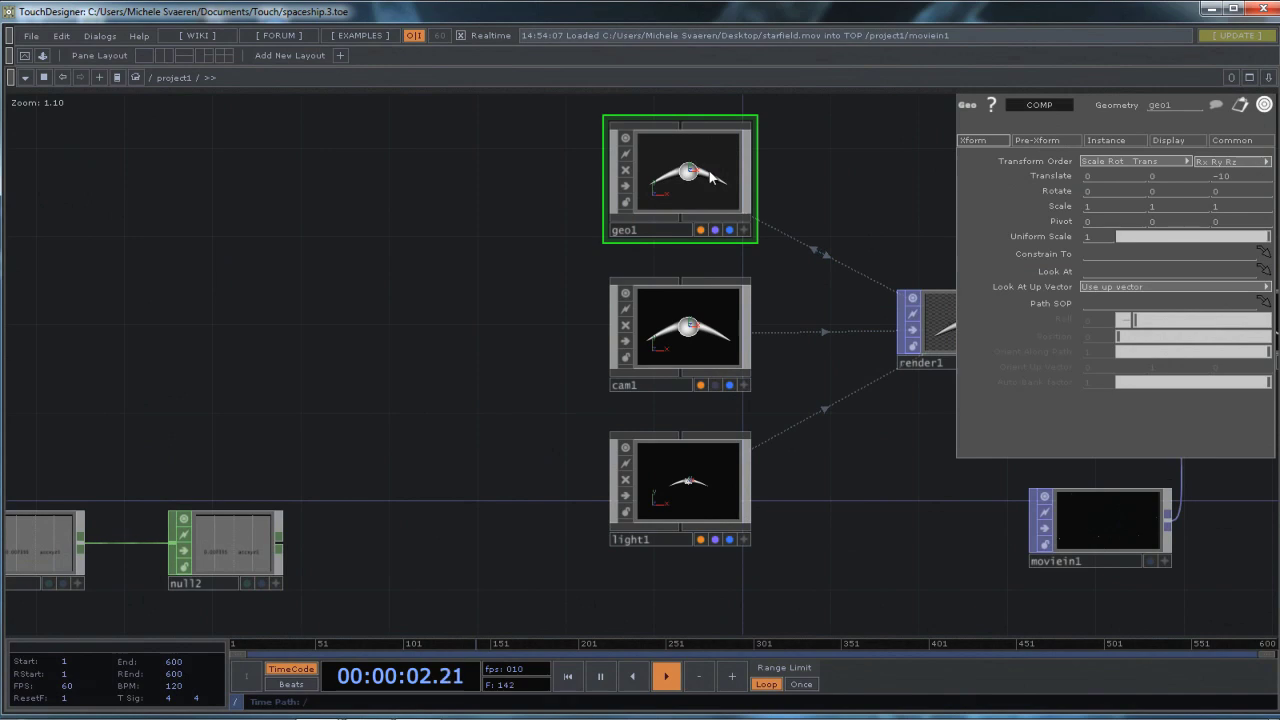
pyautogui.rightClick(221, 543)
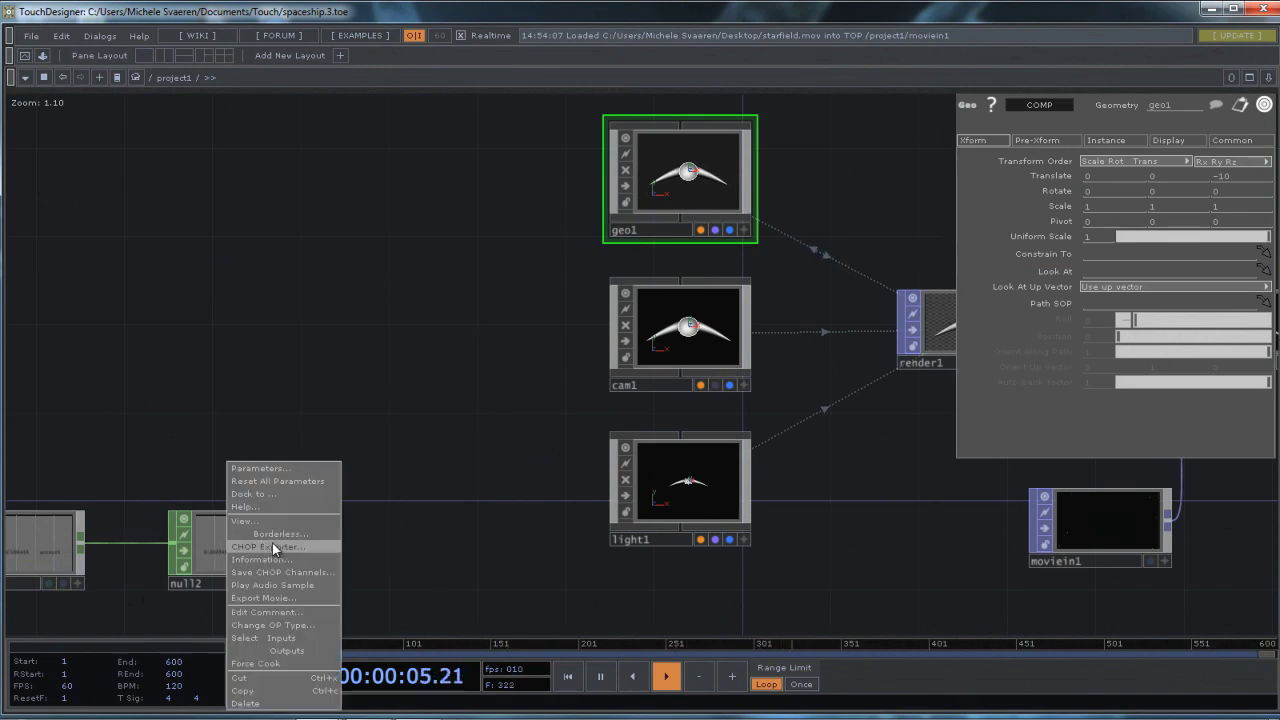
pyautogui.click(272, 546)
pyautogui.moveTo(885, 387); pyautogui.dragTo(460, 383)
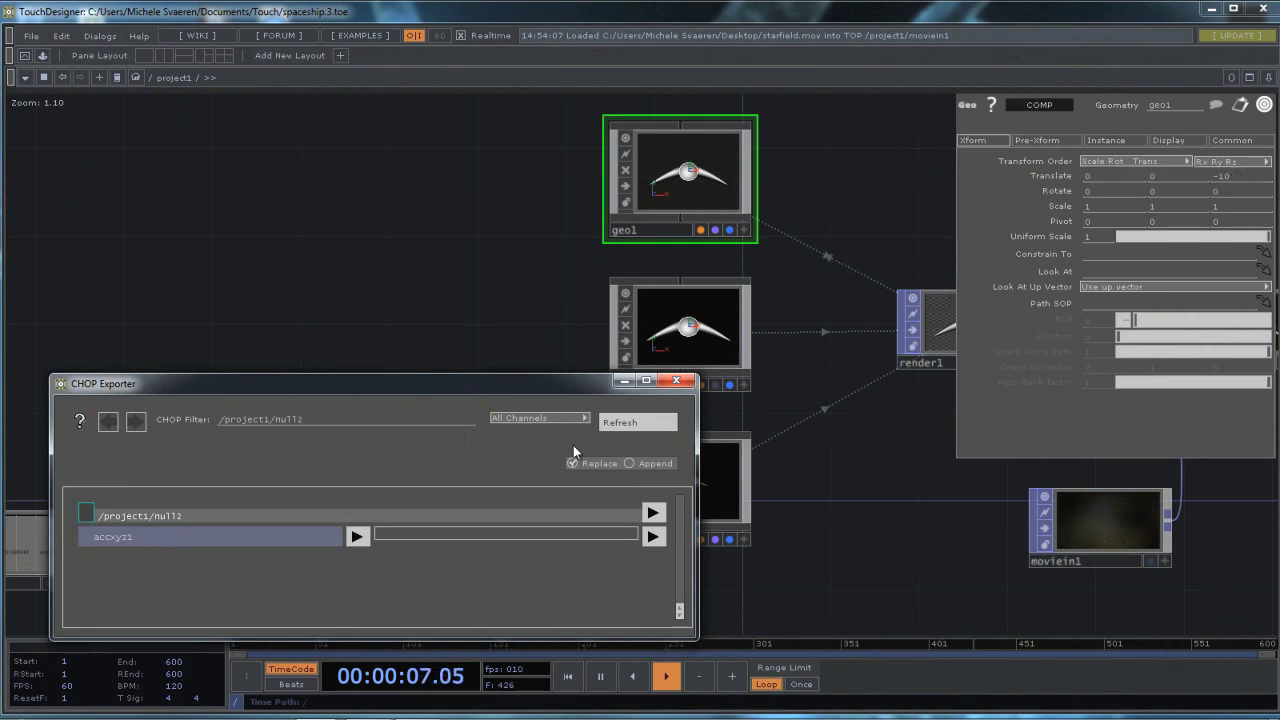
# Export null2's accxyz1 channel to geo1's Translate Z parameter and close the CHOP Exporter
pyautogui.moveTo(171, 536); pyautogui.dragTo(1080, 203)
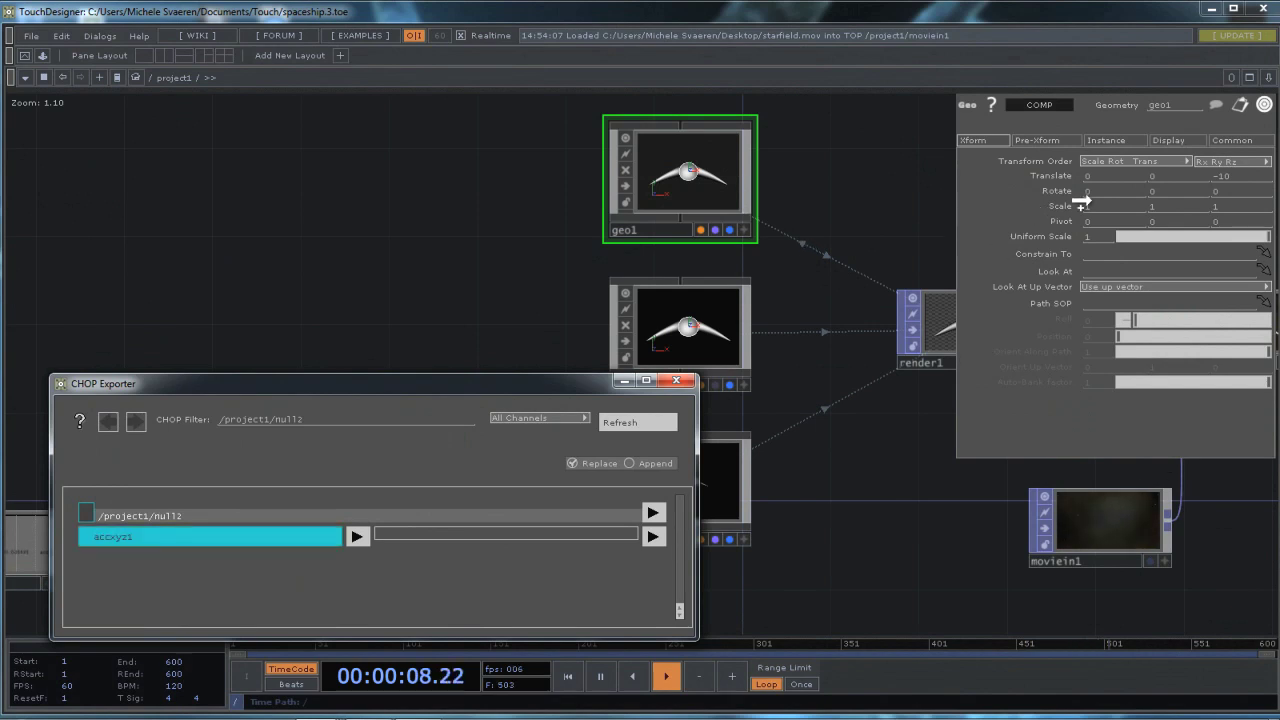
pyautogui.moveTo(1240, 178); pyautogui.dragTo(1250, 178)
pyautogui.click(1267, 187)
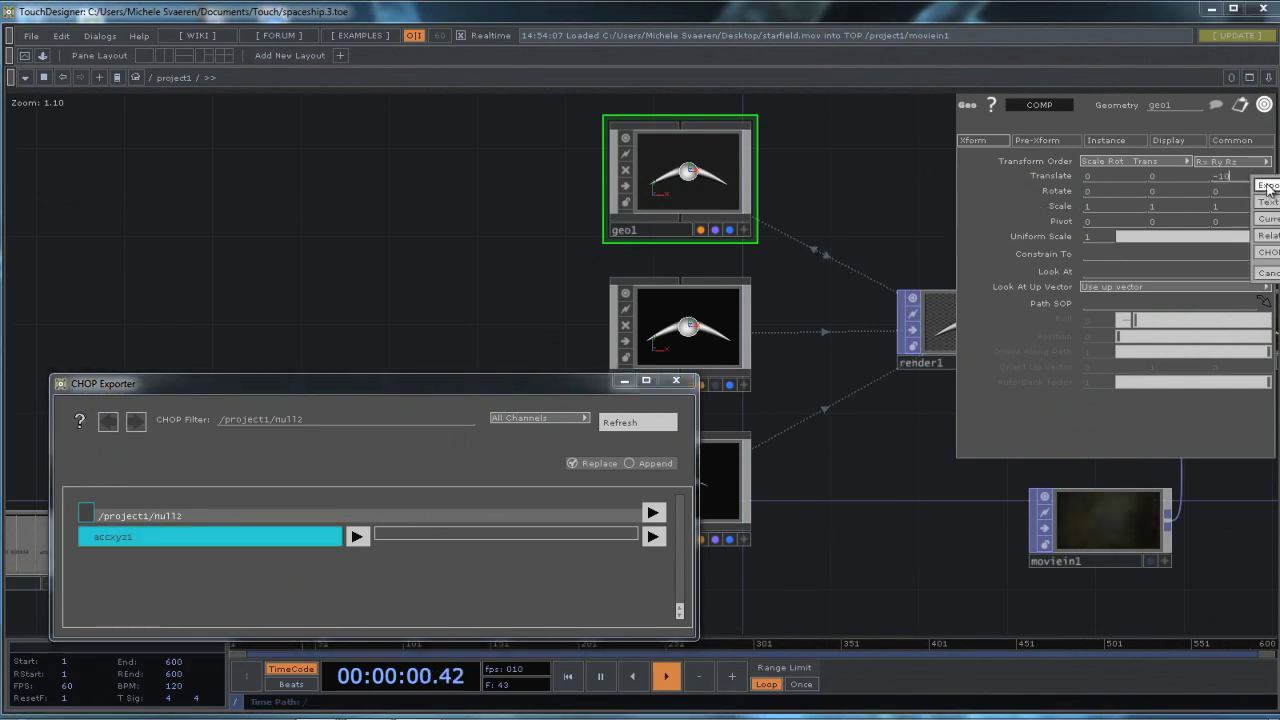
pyautogui.moveTo(493, 387); pyautogui.dragTo(487, 286)
pyautogui.click(670, 284)
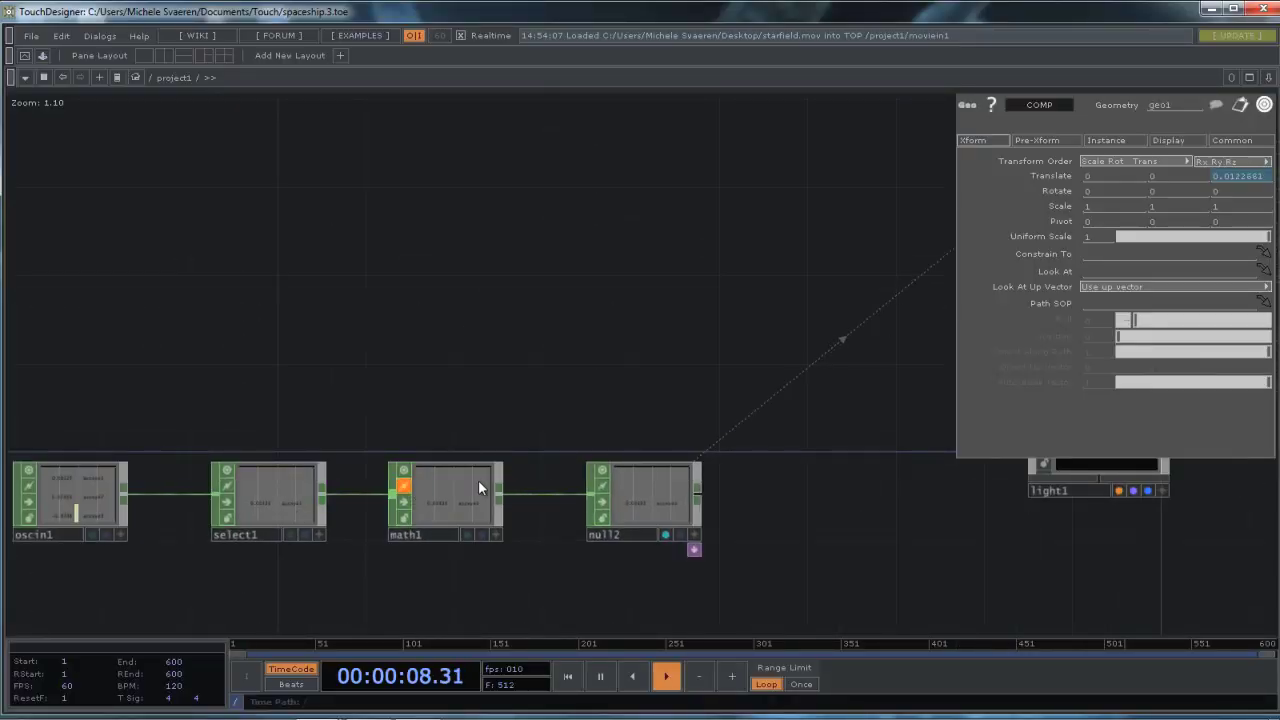
# Set math1's From Range to -1 to 1 and the first To Range value to -10
pyautogui.click(407, 490)
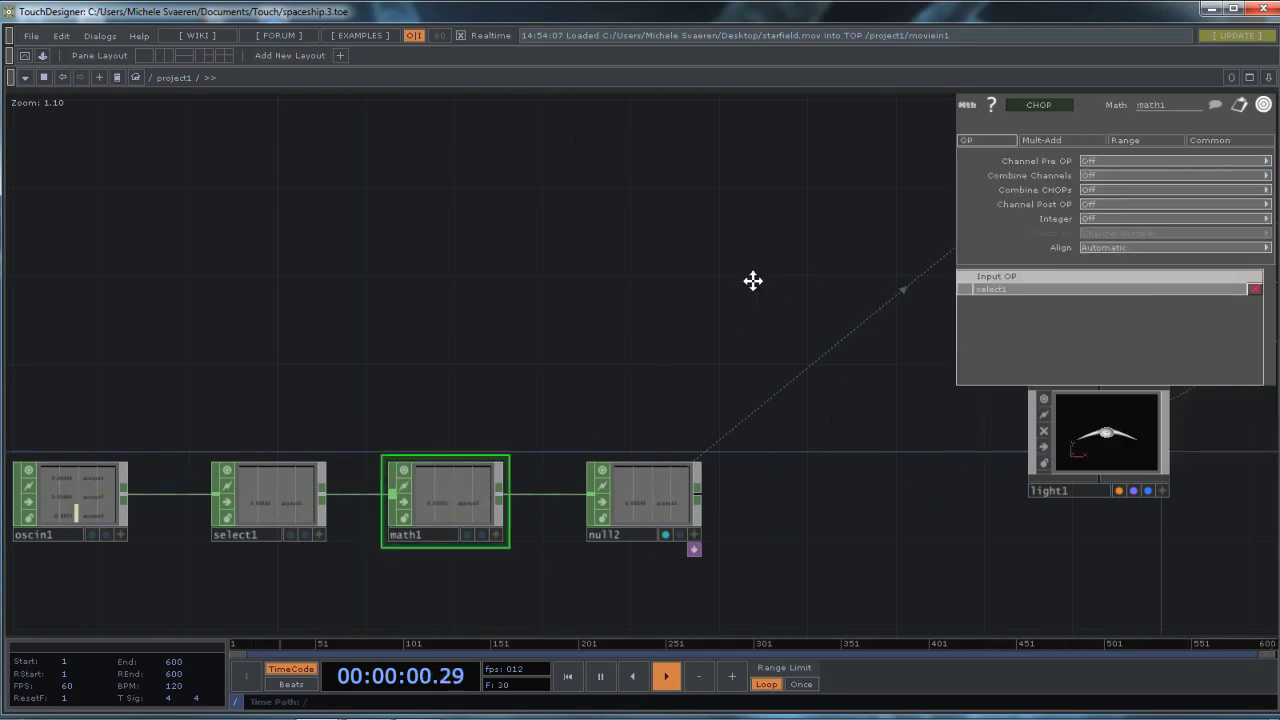
pyautogui.moveTo(751, 280); pyautogui.dragTo(491, 331)
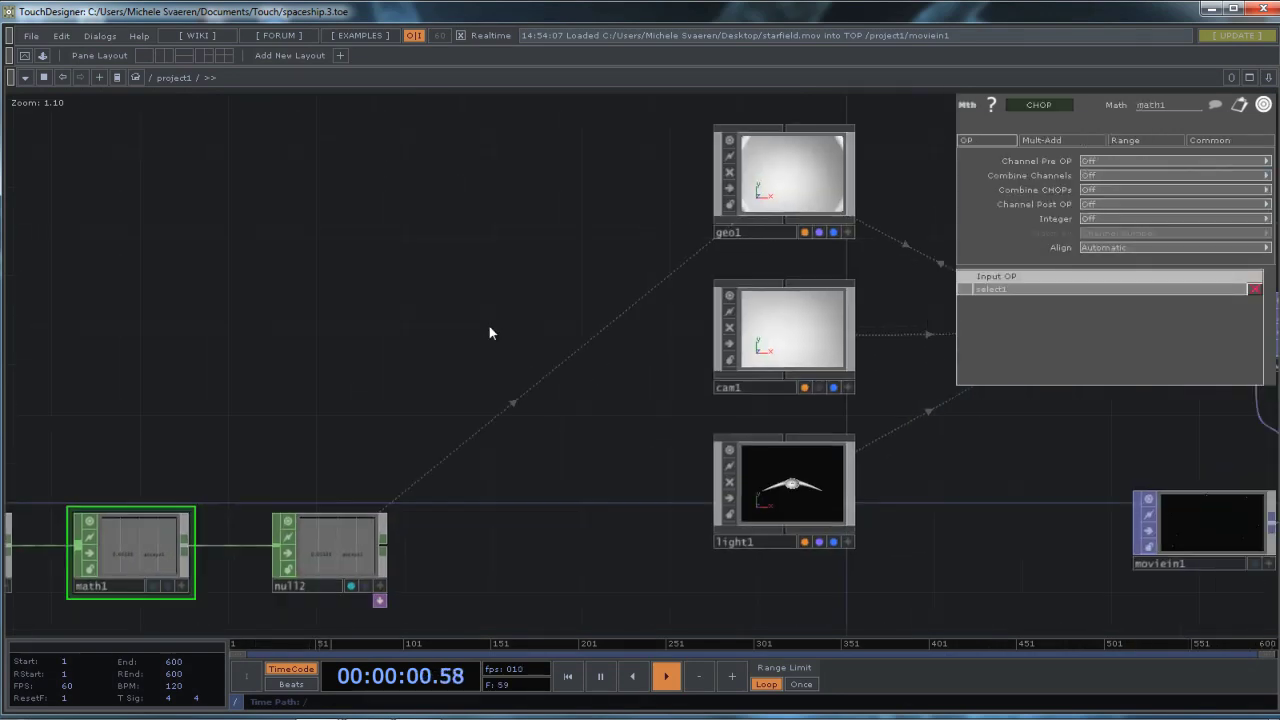
pyautogui.click(1147, 140)
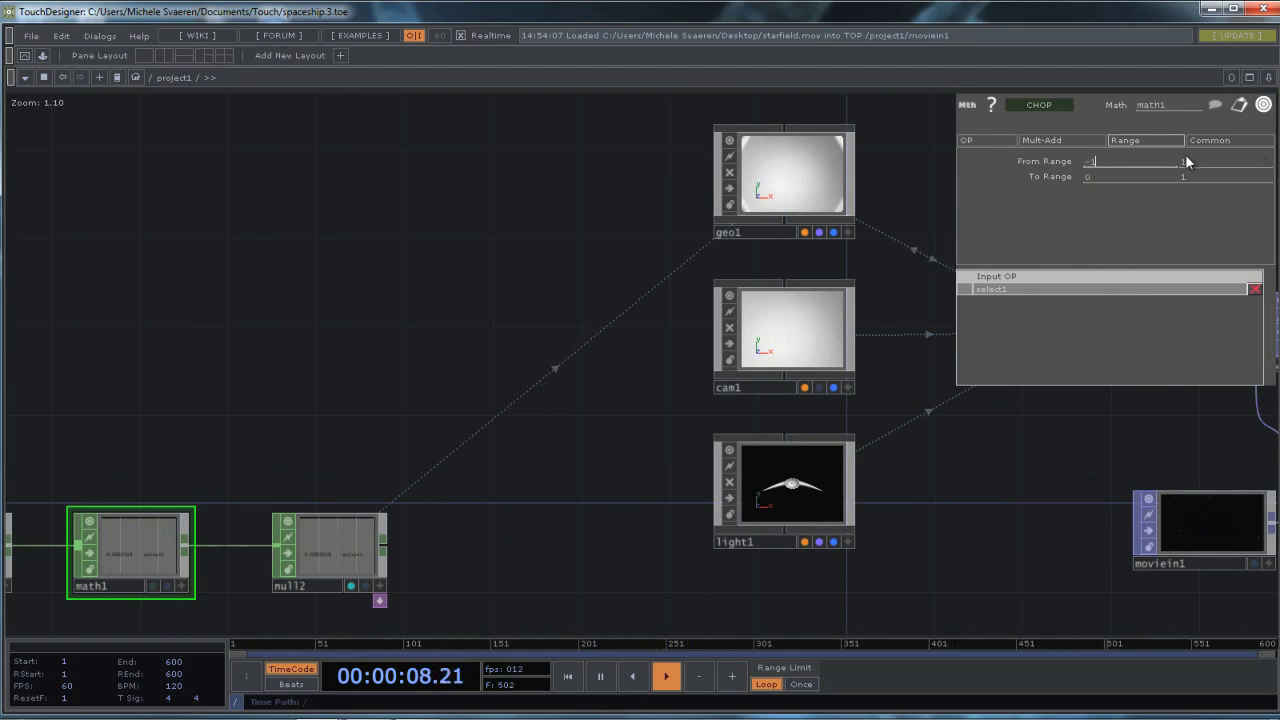
pyautogui.click(1098, 176)
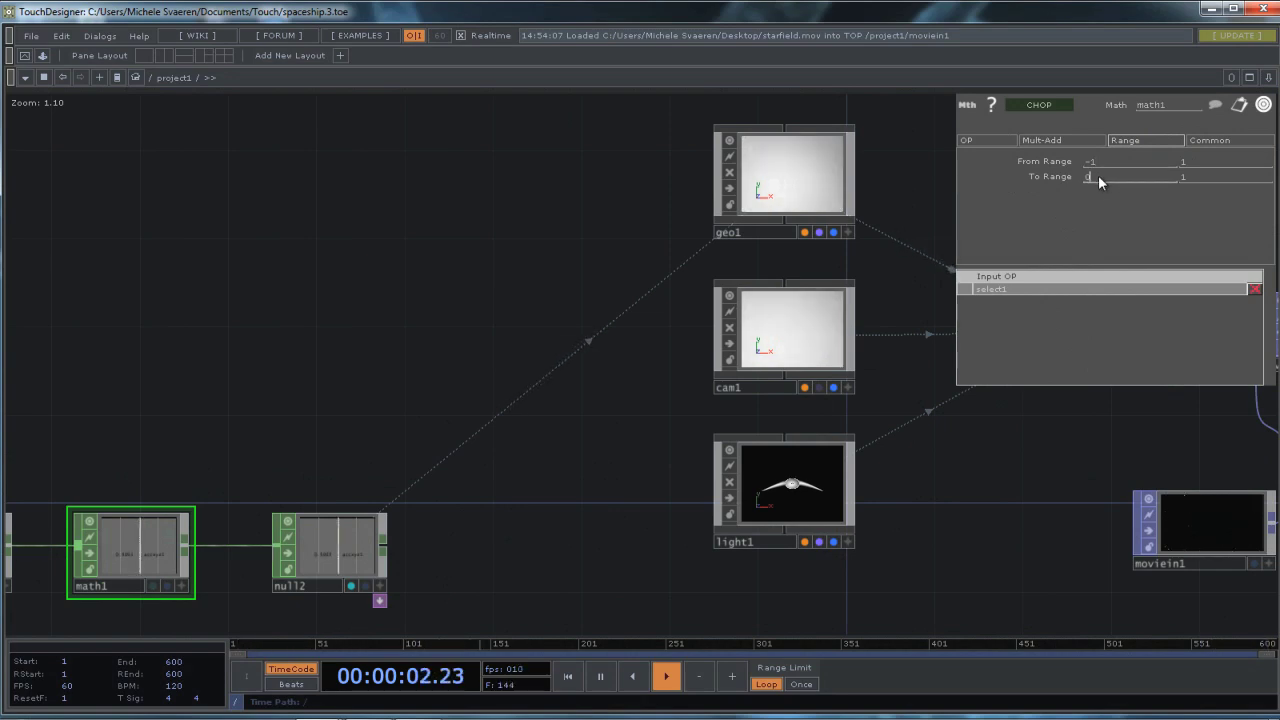
pyautogui.write('-1')
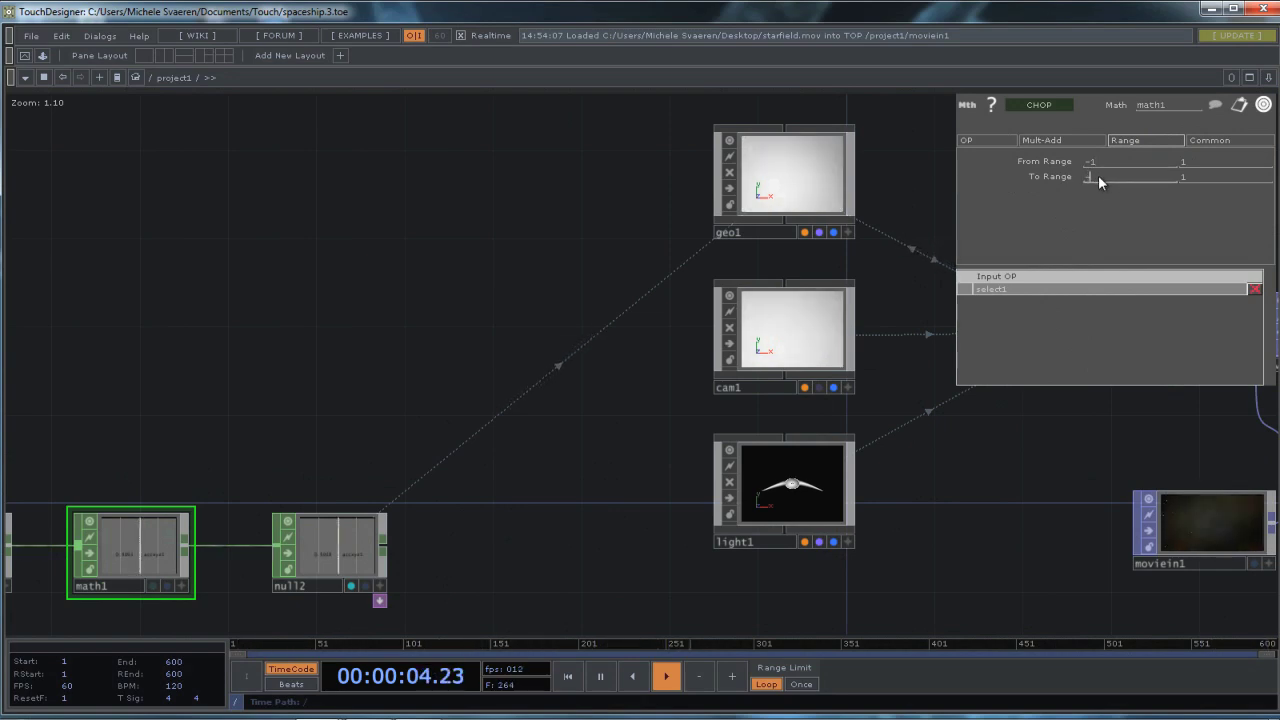
pyautogui.write('0')
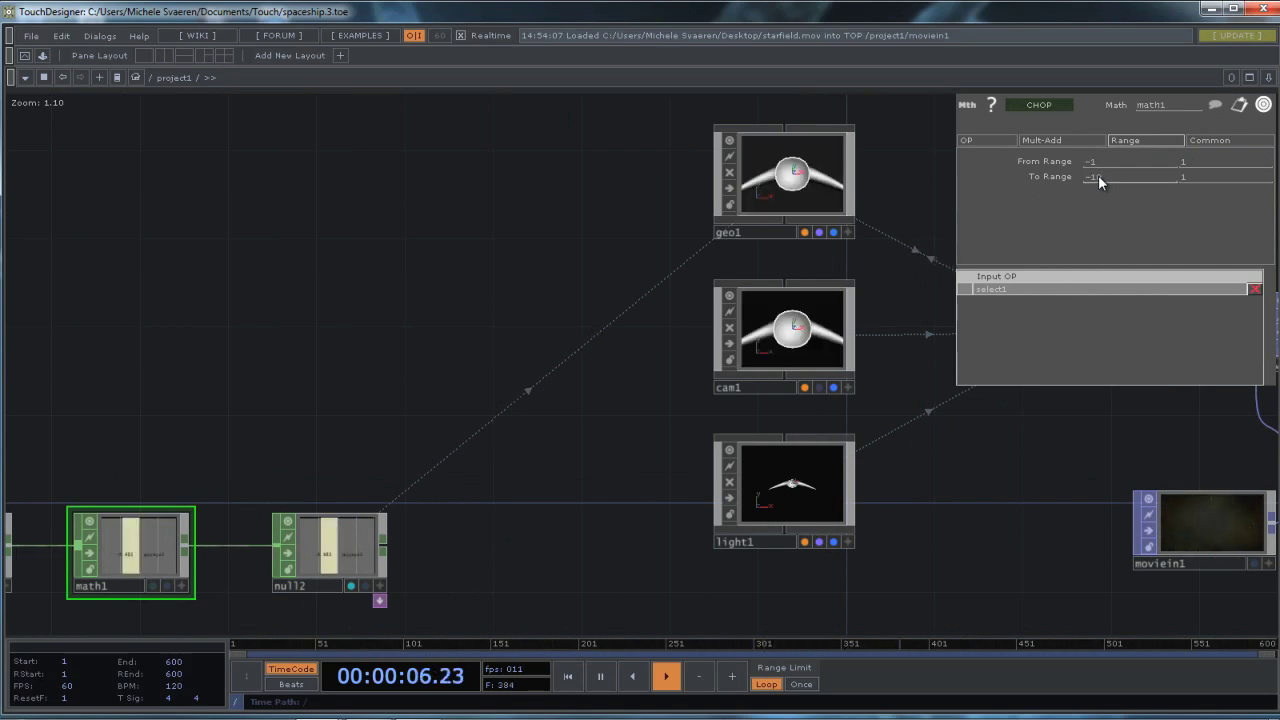
pyautogui.press('Return')
# Set the second To Range value of math1 to -100
pyautogui.click(1205, 174)
pyautogui.press('BackSpace')
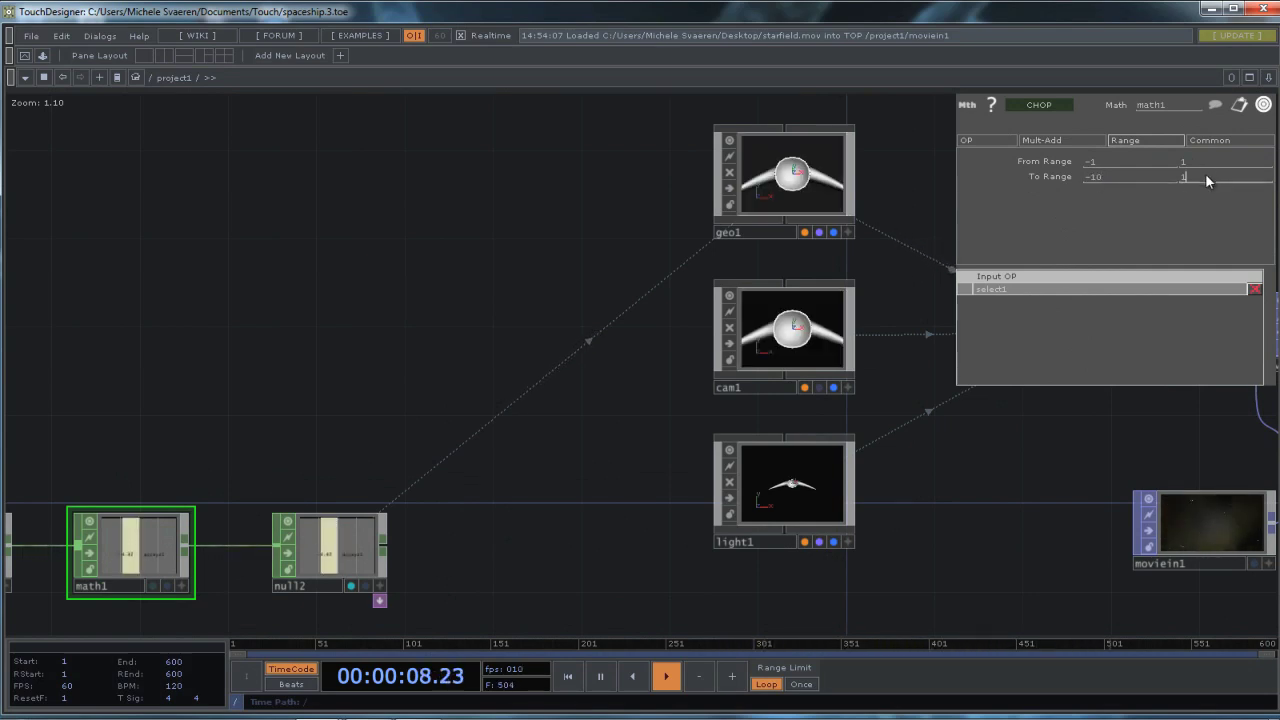
pyautogui.write('1')
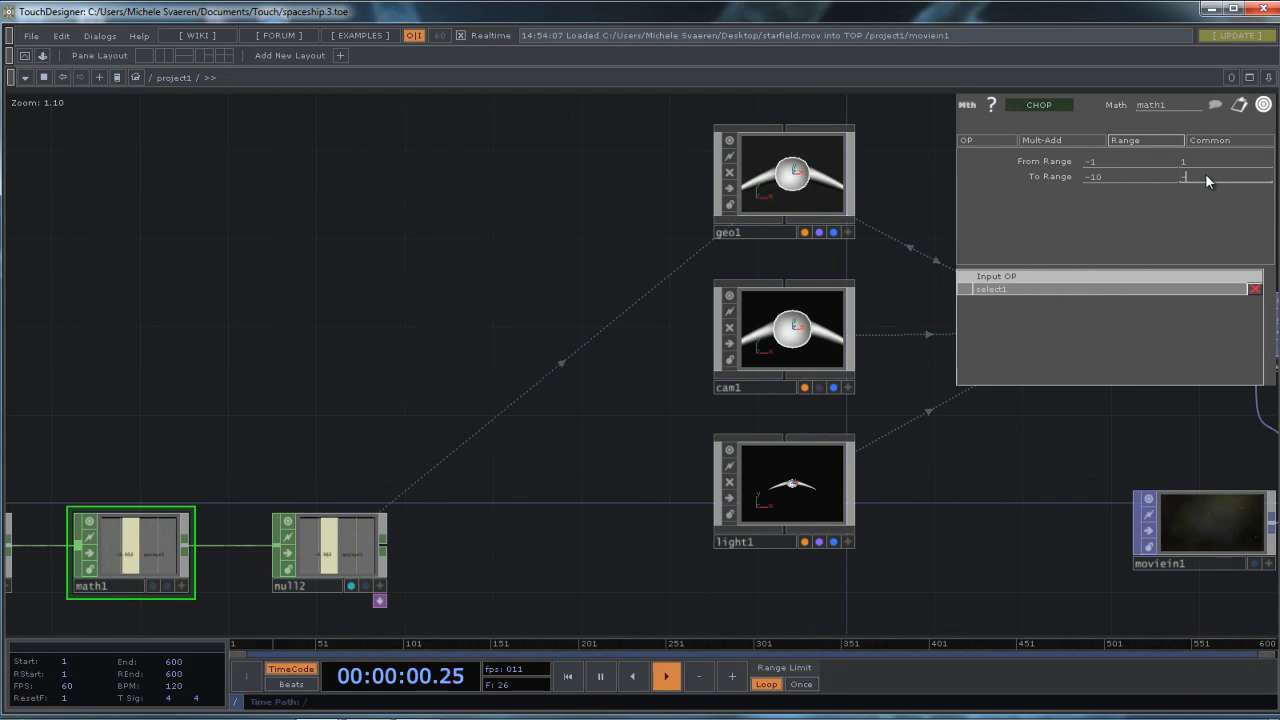
pyautogui.write('100')
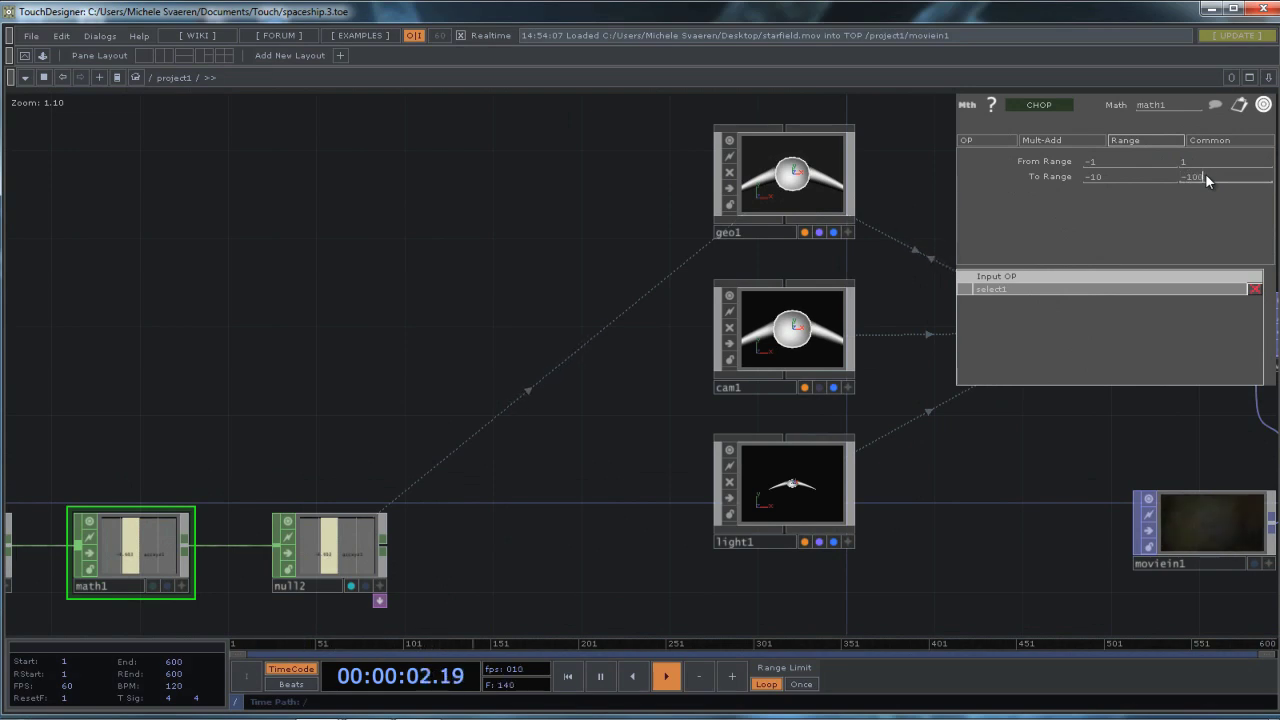
pyautogui.press('Return')
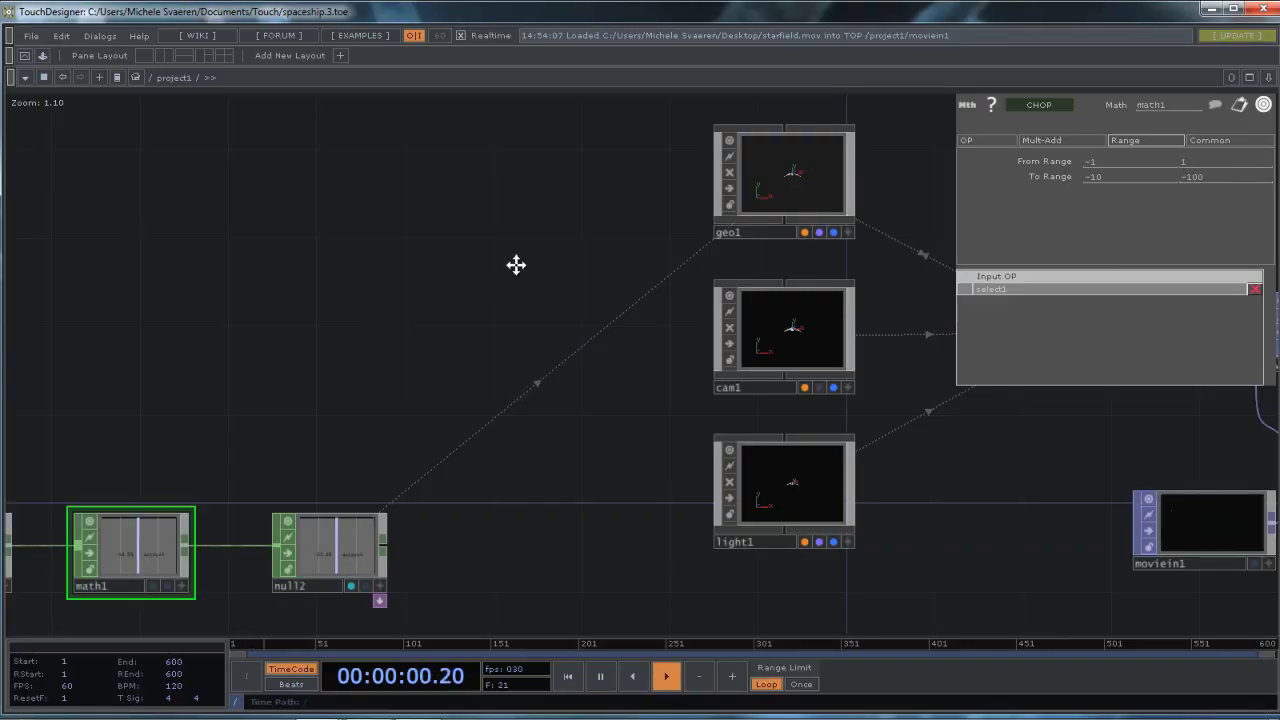
# Move select1 and math1 closer to oscin1 to open a gap in front of null2
pyautogui.moveTo(516, 264); pyautogui.dragTo(879, 80)
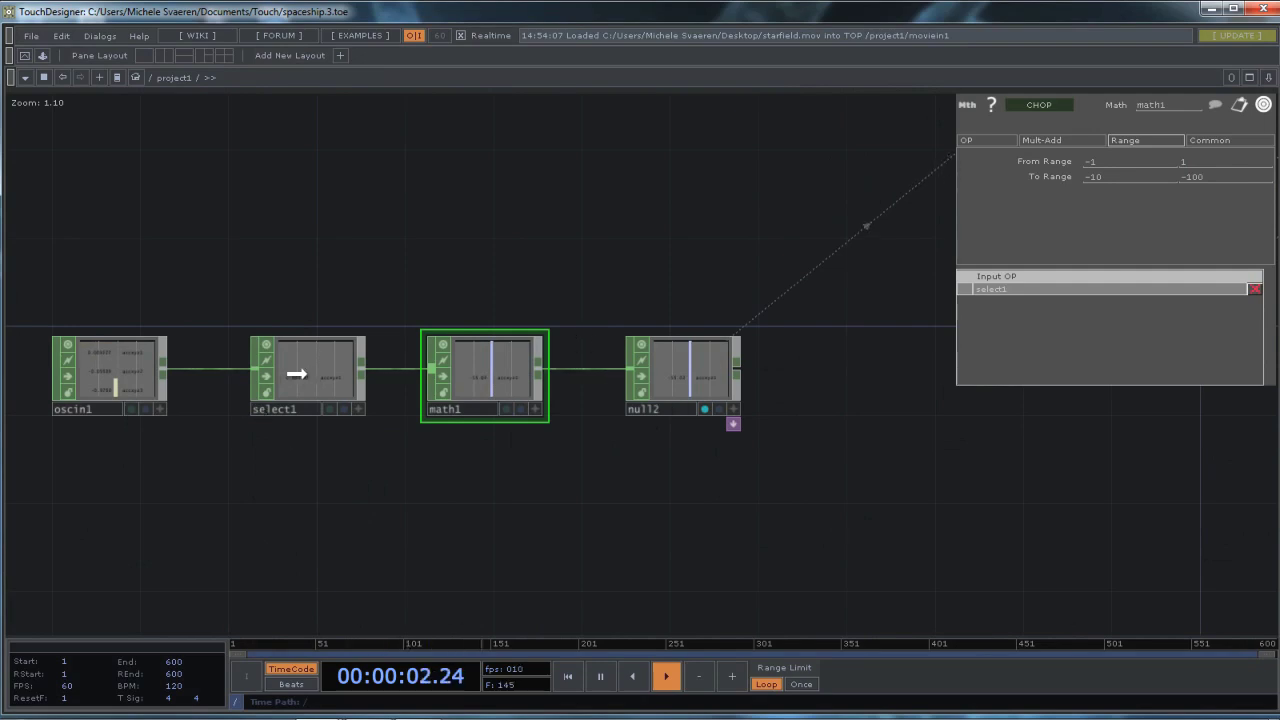
pyautogui.moveTo(296, 374); pyautogui.dragTo(230, 375)
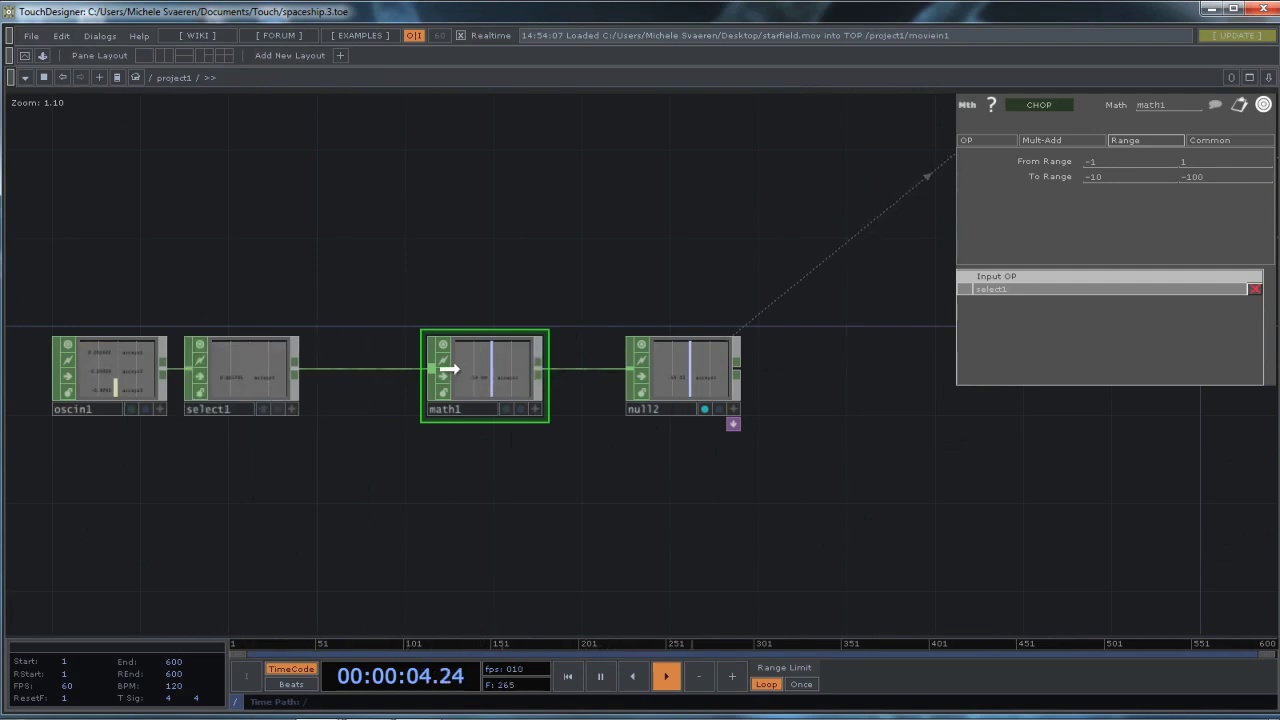
pyautogui.moveTo(450, 369); pyautogui.dragTo(384, 366)
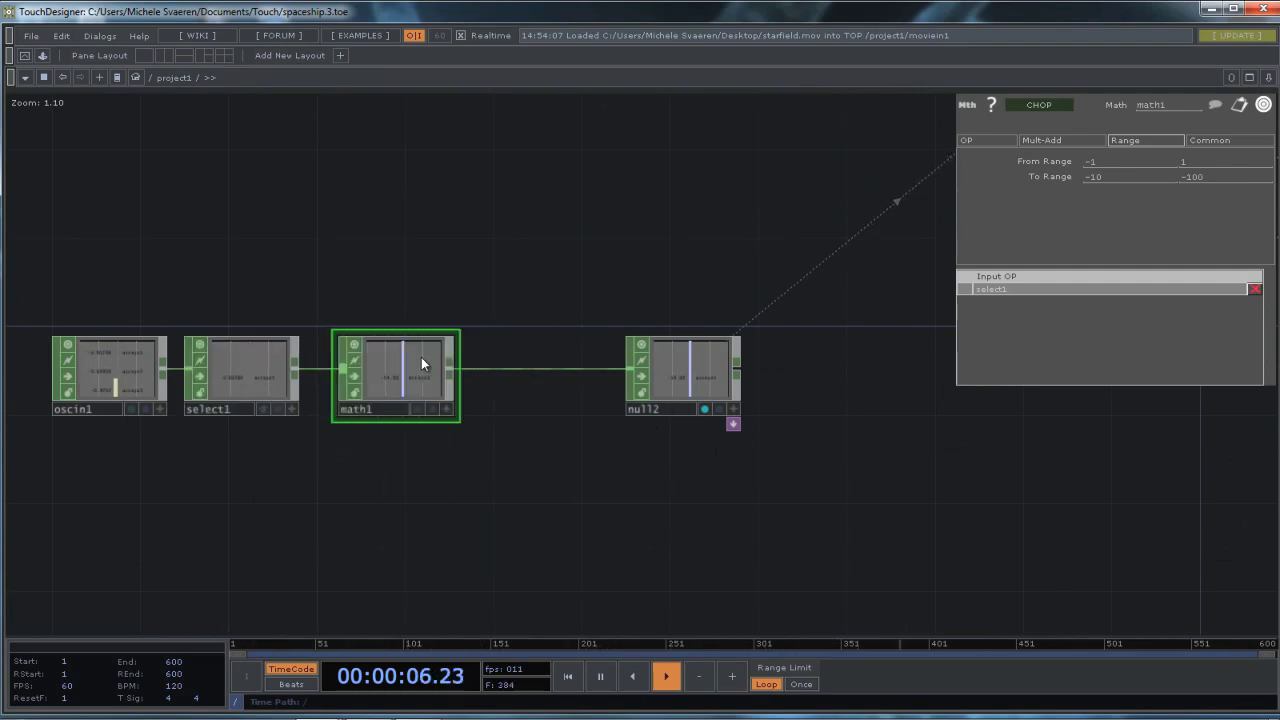
# Insert a Lag CHOP into the wire between math1 and null2
pyautogui.rightClick(530, 370)
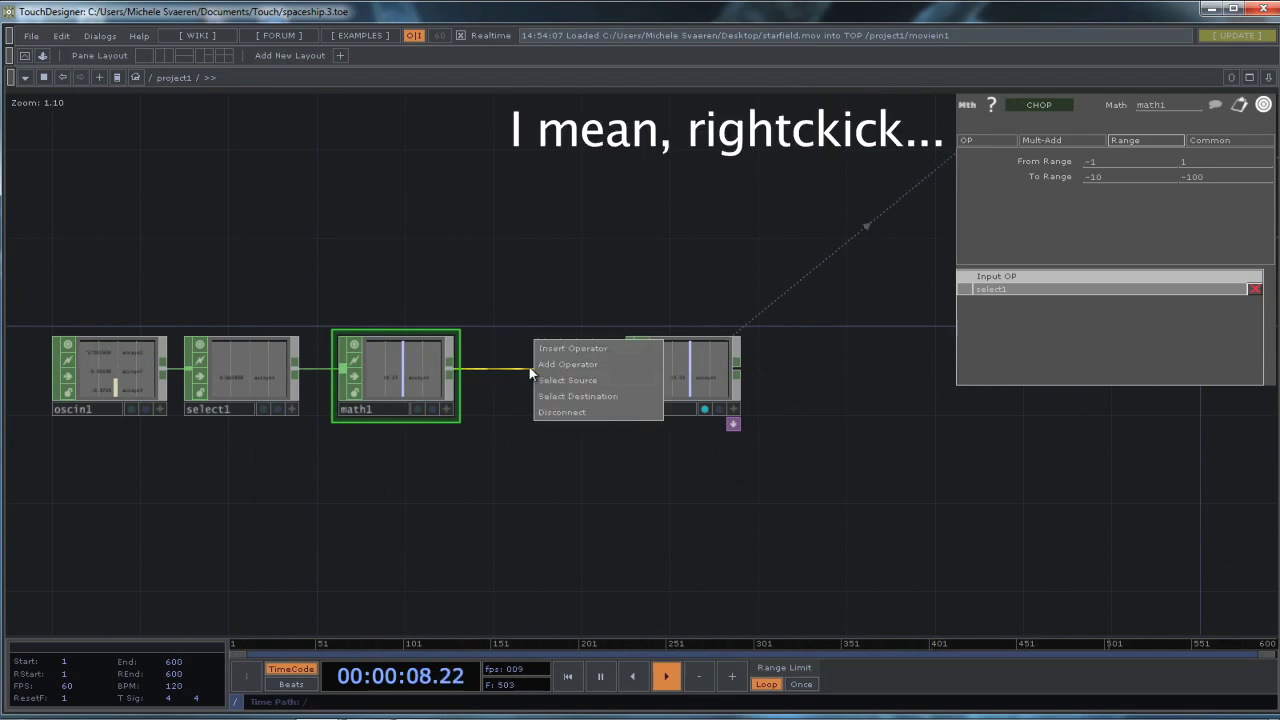
pyautogui.click(586, 350)
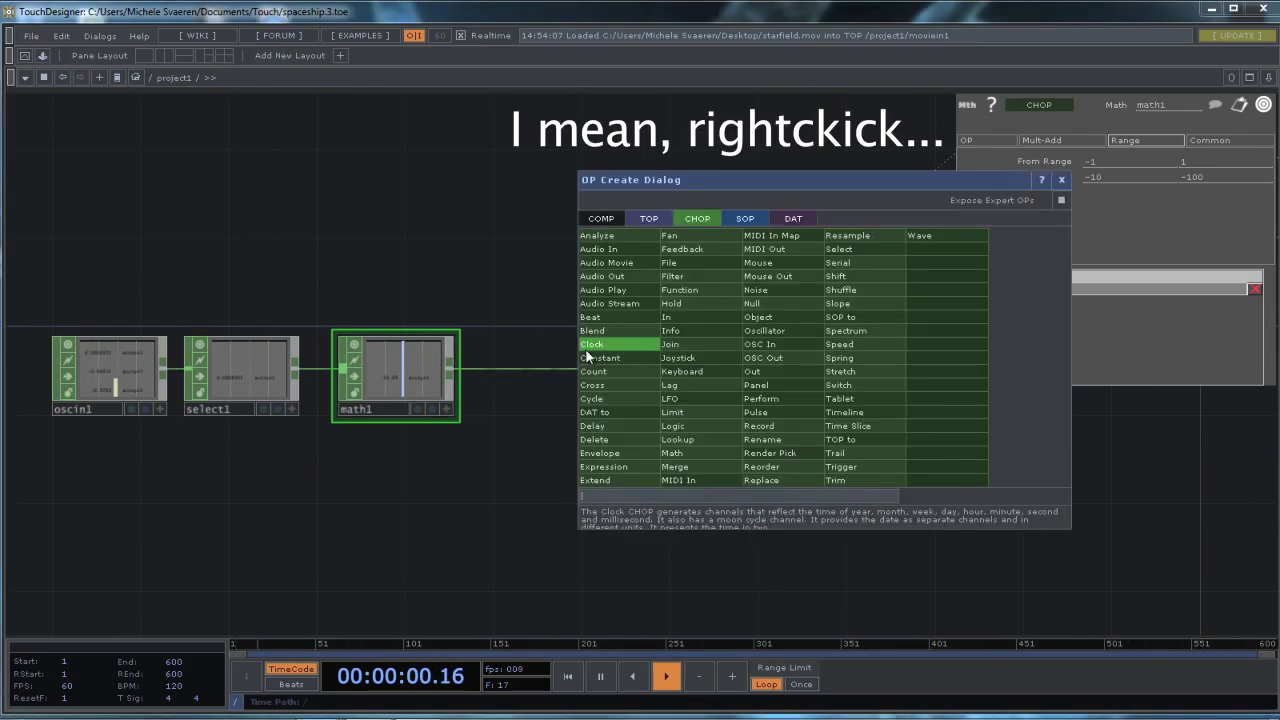
pyautogui.click(669, 385)
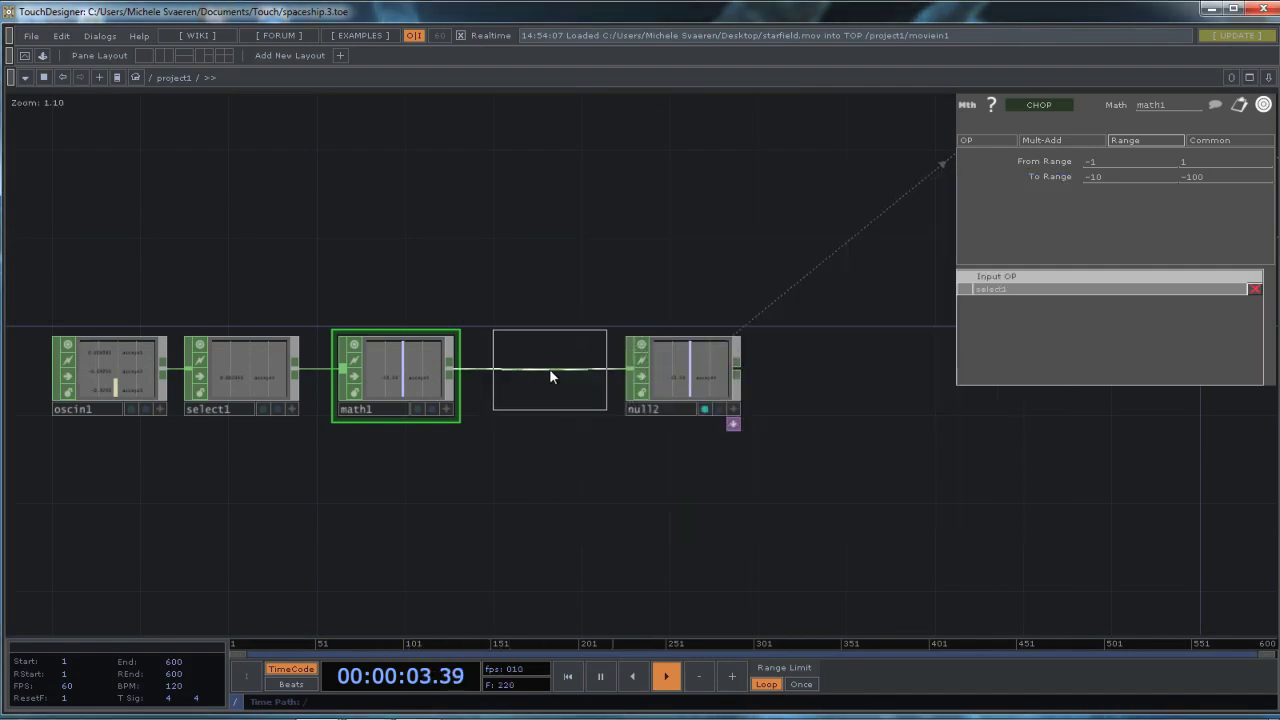
pyautogui.click(542, 371)
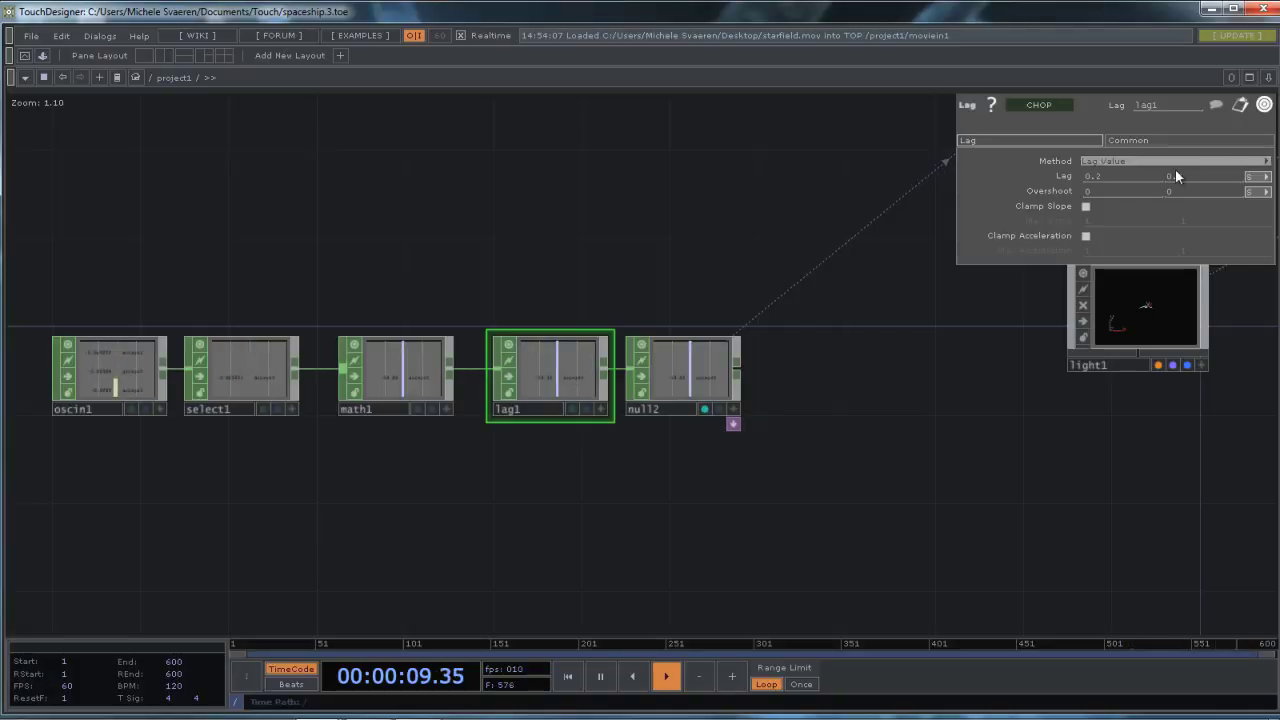
# Set the first Lag value of lag1 to 2
pyautogui.click(1109, 176)
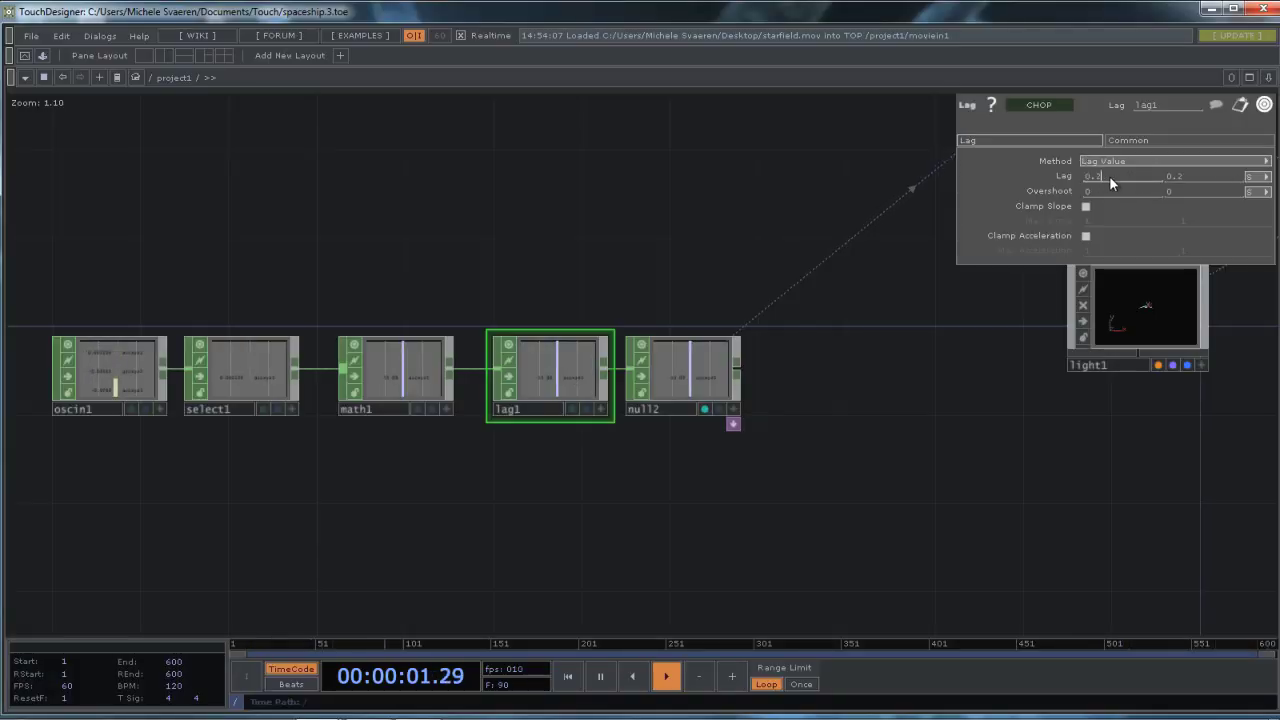
pyautogui.press('BackSpace')
pyautogui.write('3')
pyautogui.press('BackSpace')
pyautogui.write('2')
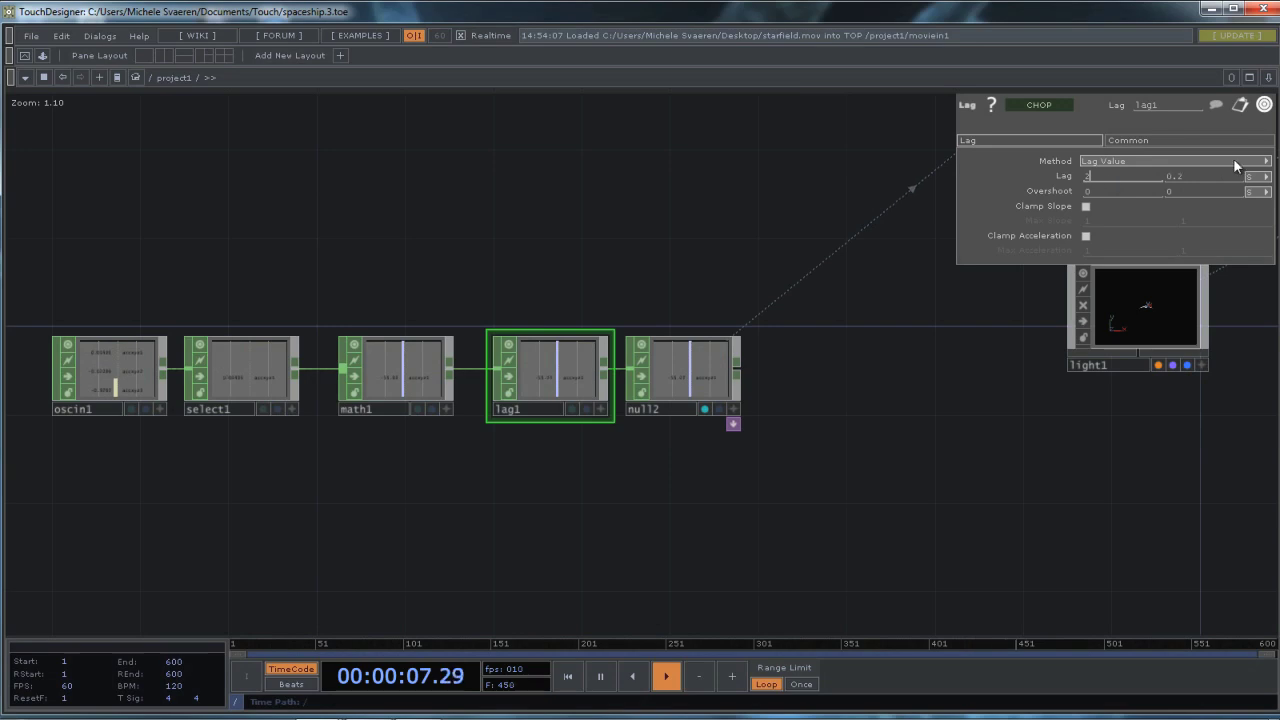